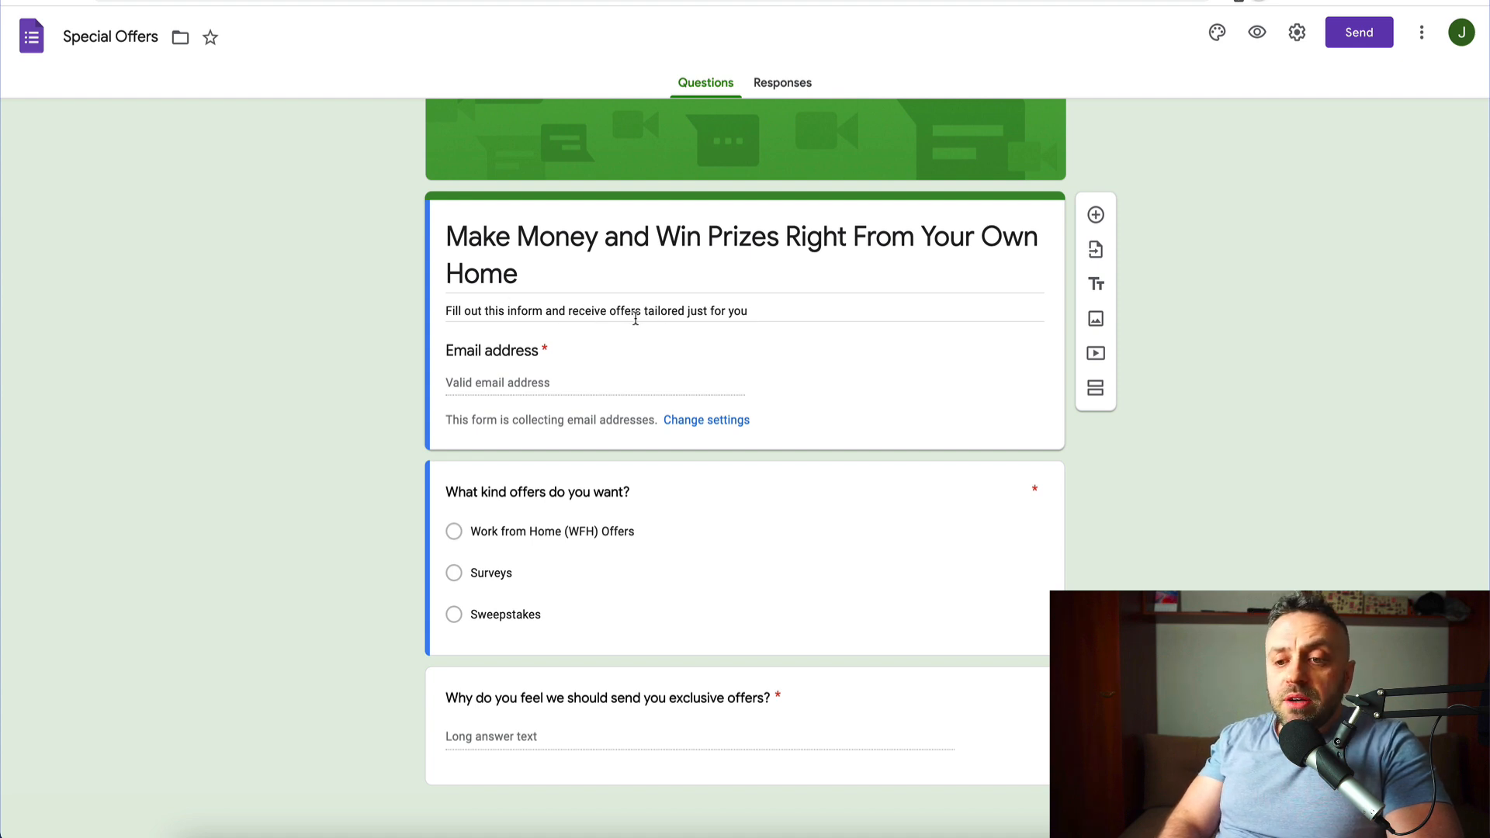
- Add a period to the end of the form description
{"action": "triple_click", "coordinate": [758, 312]}
{"action": "key", "text": "Right"}
{"action": "type", "text": "."}
{"action": "left_click", "coordinate": [346, 345]}
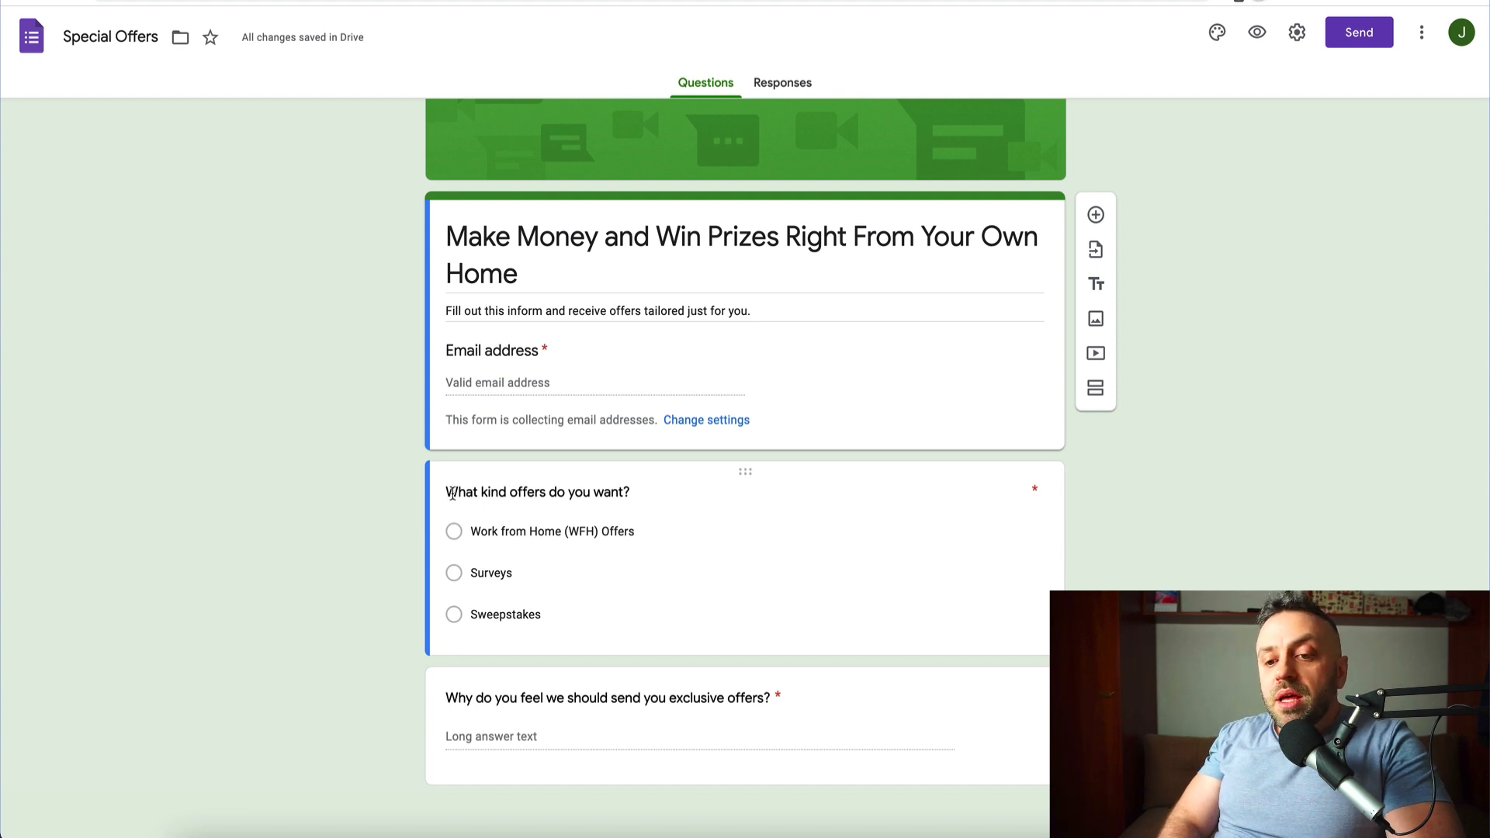
- Fix the first question title to read "What kind of offers do you want?"
{"action": "left_click", "coordinate": [510, 494]}
{"action": "key", "text": "Left"}
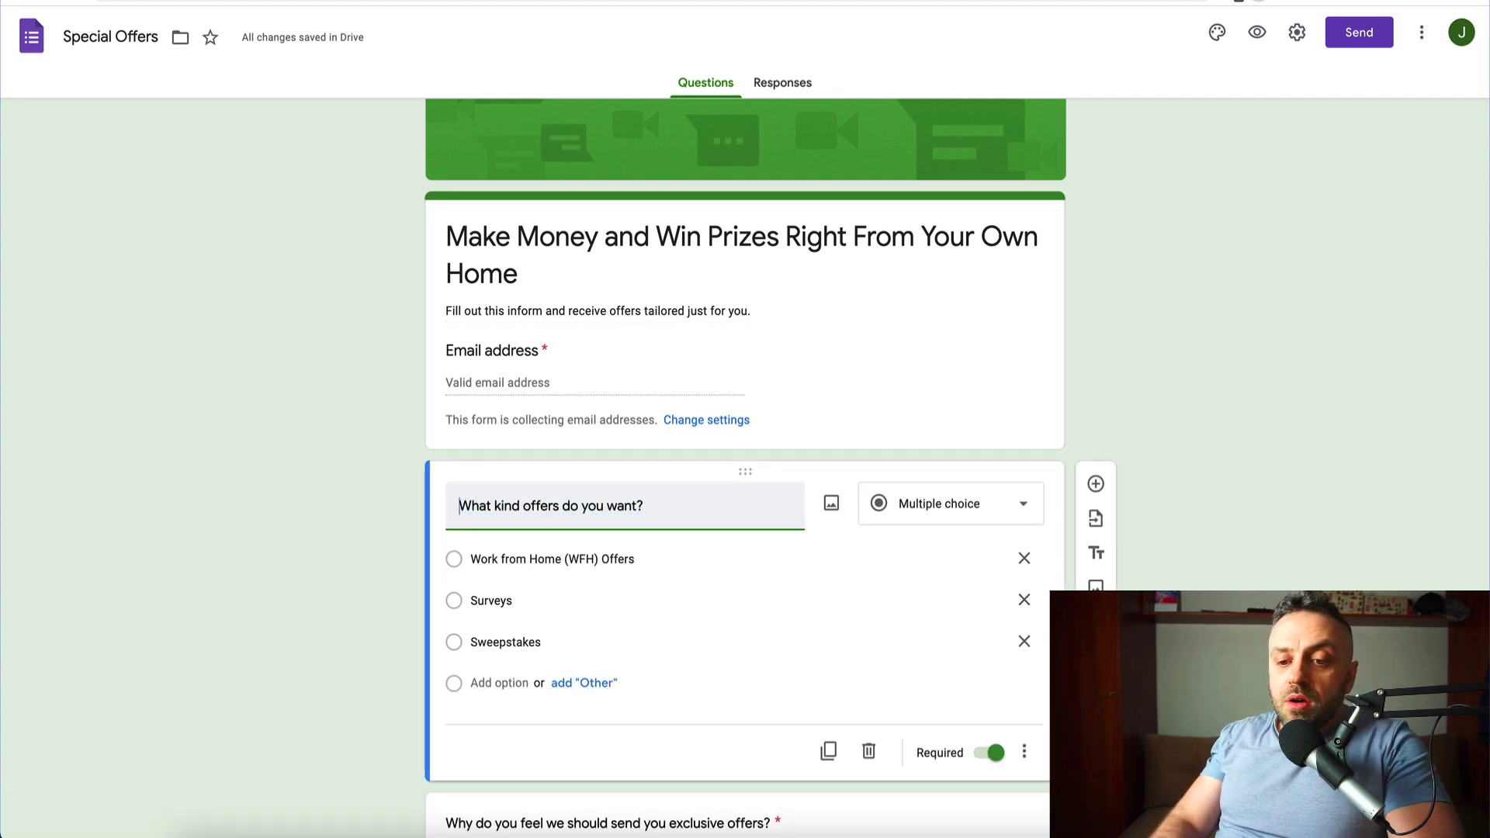
{"action": "type", "text": "of"}
{"action": "left_click", "coordinate": [391, 536]}
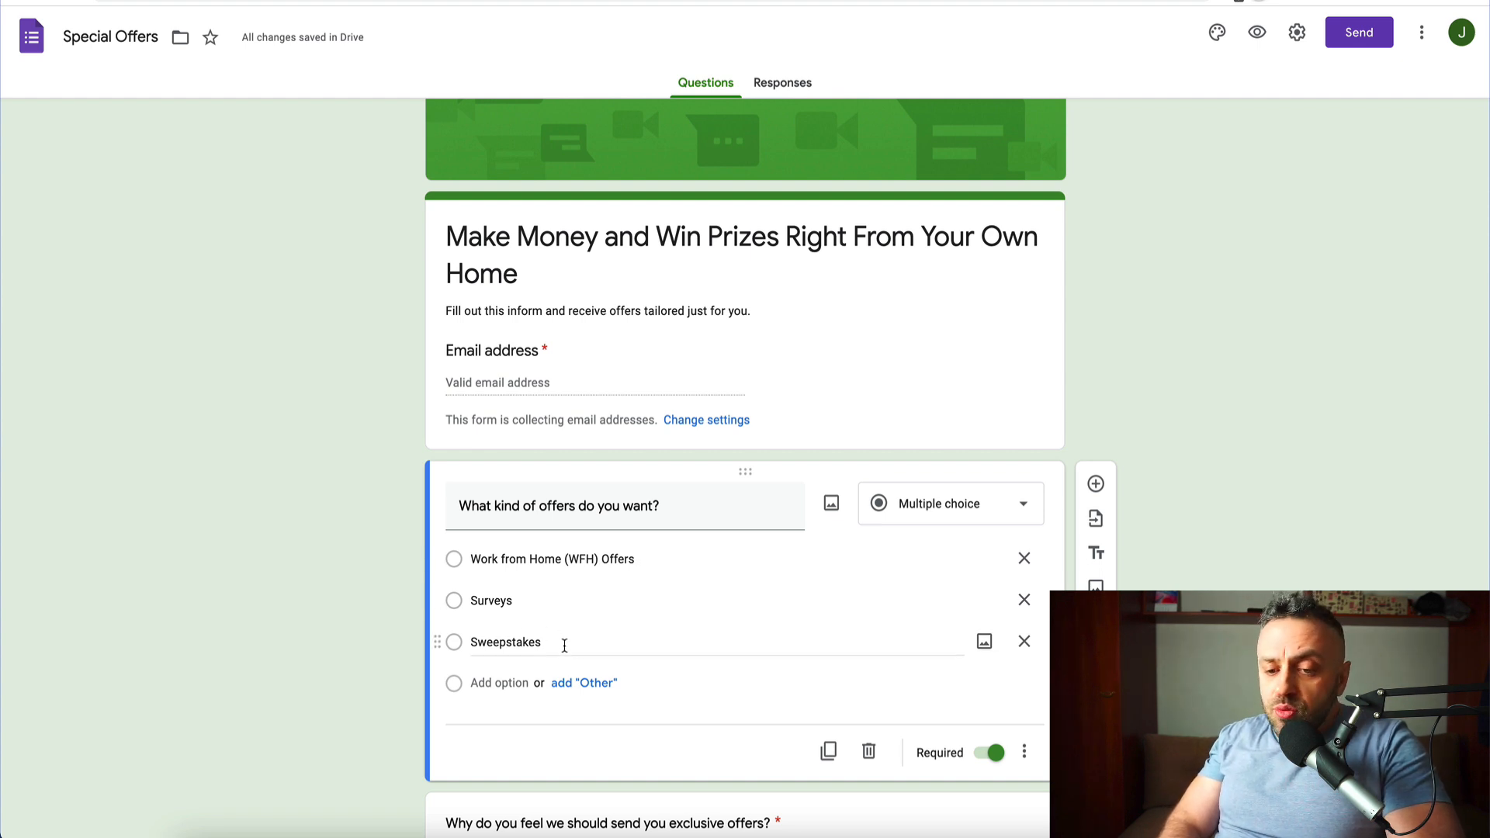
{"action": "scroll", "coordinate": [350, 619], "scroll_direction": "down", "scroll_amount": 2}
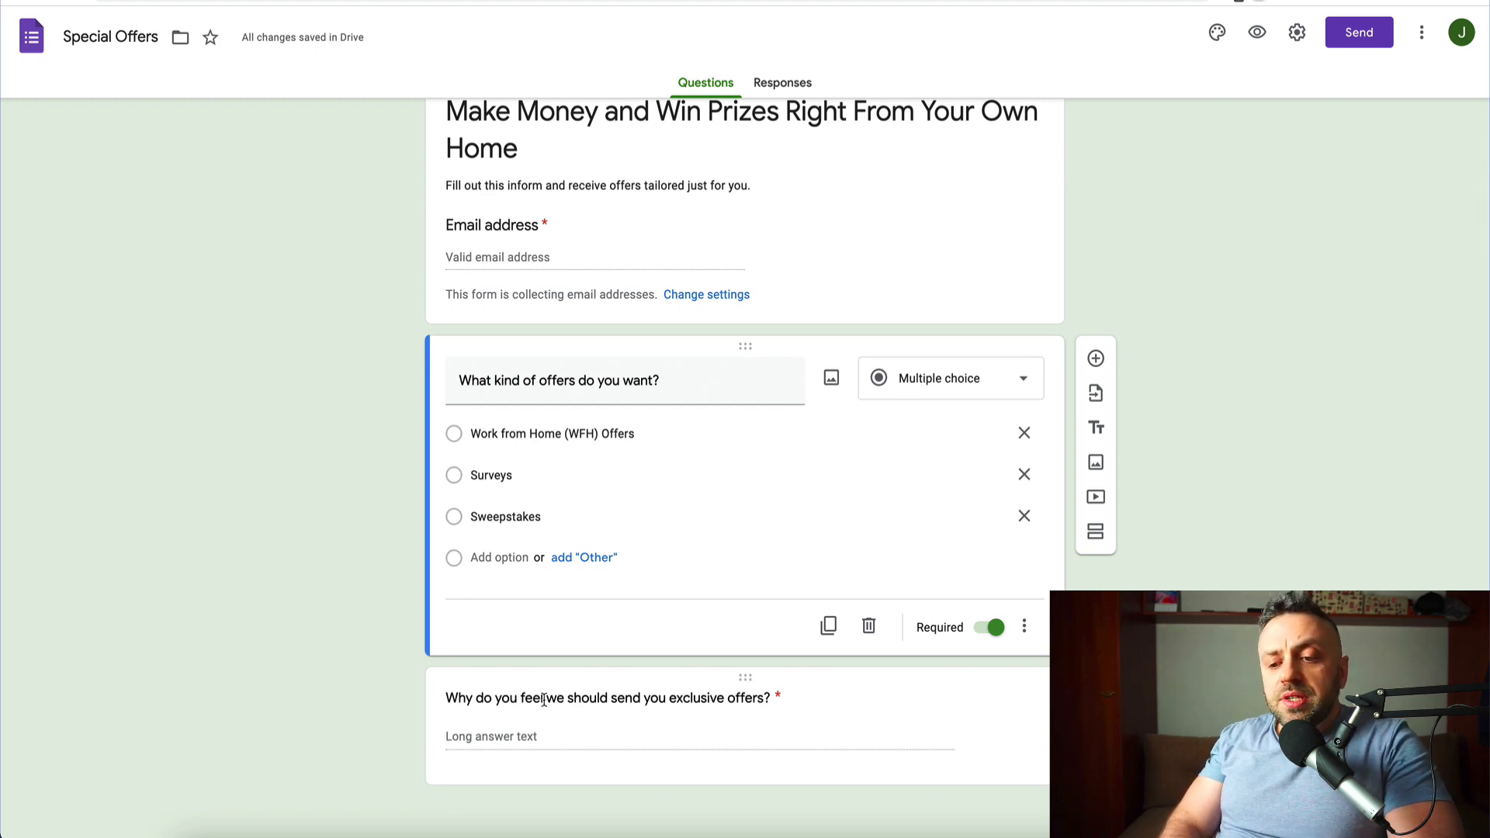
- Insert "these" before "exclusive" in the paragraph question's title
{"action": "left_click", "coordinate": [670, 702]}
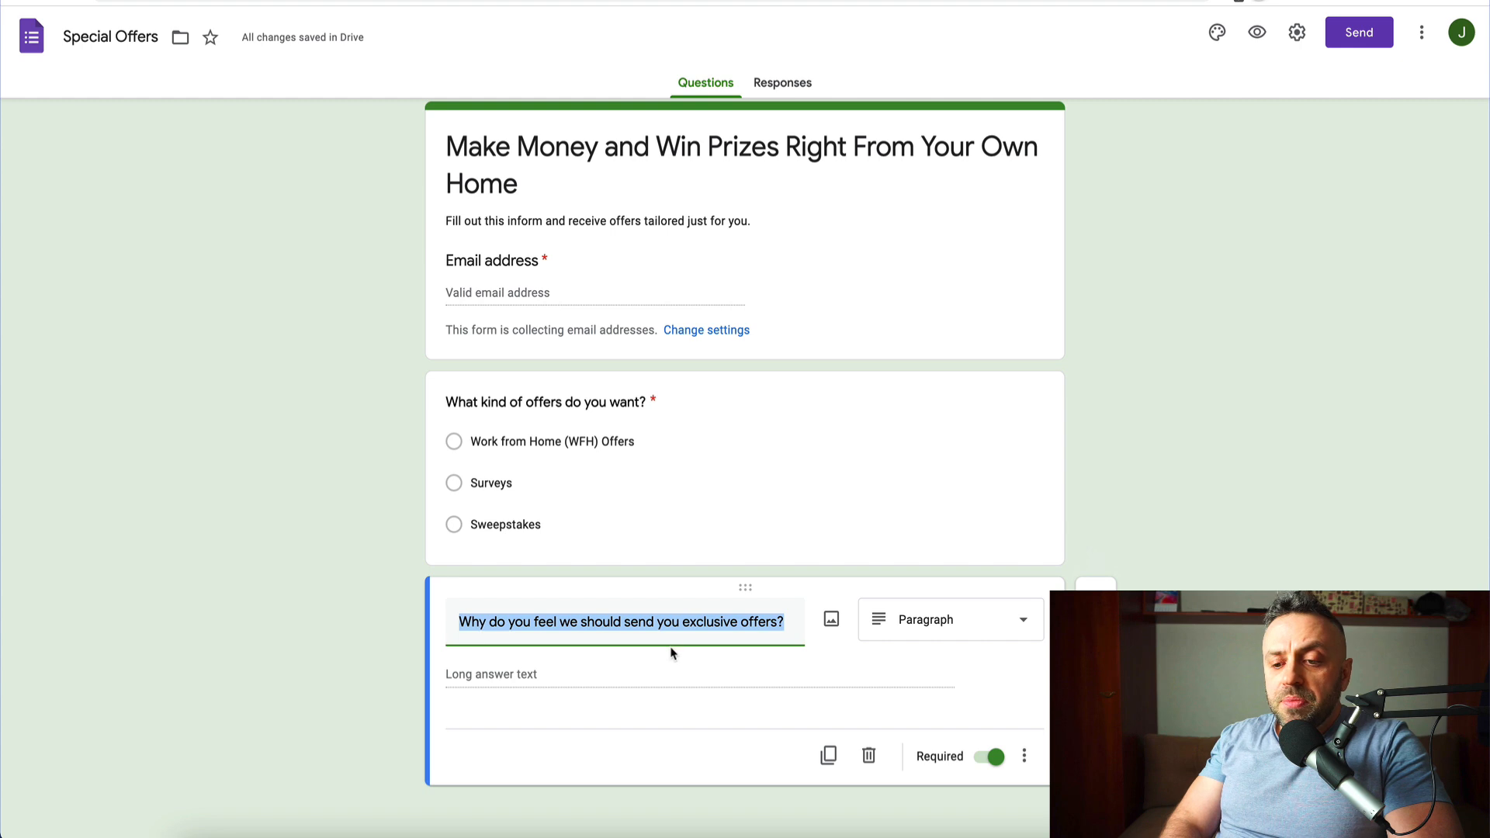
{"action": "left_click", "coordinate": [682, 621]}
{"action": "type", "text": "these"}
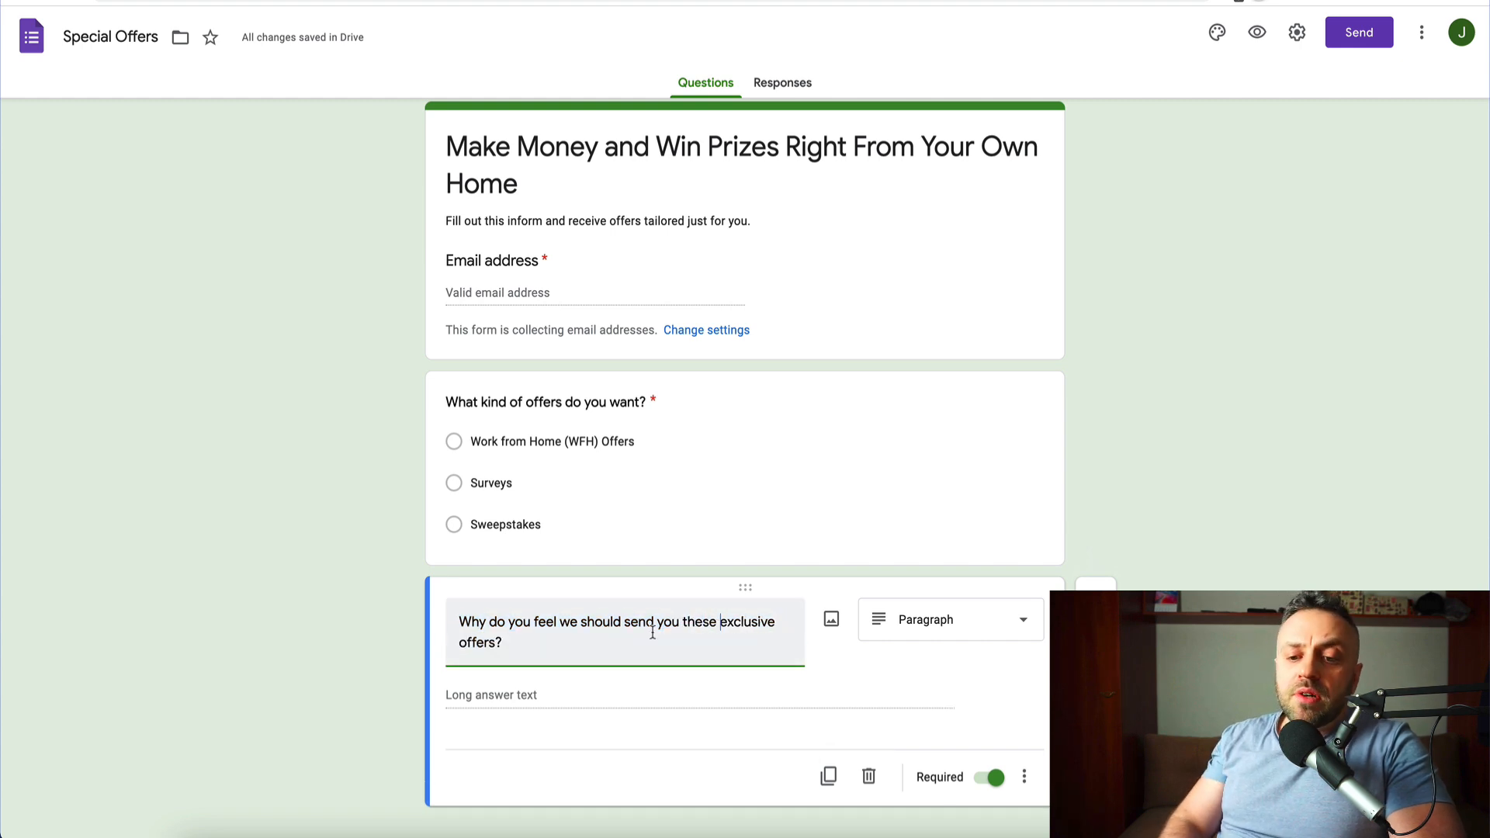
{"action": "left_click", "coordinate": [342, 560]}
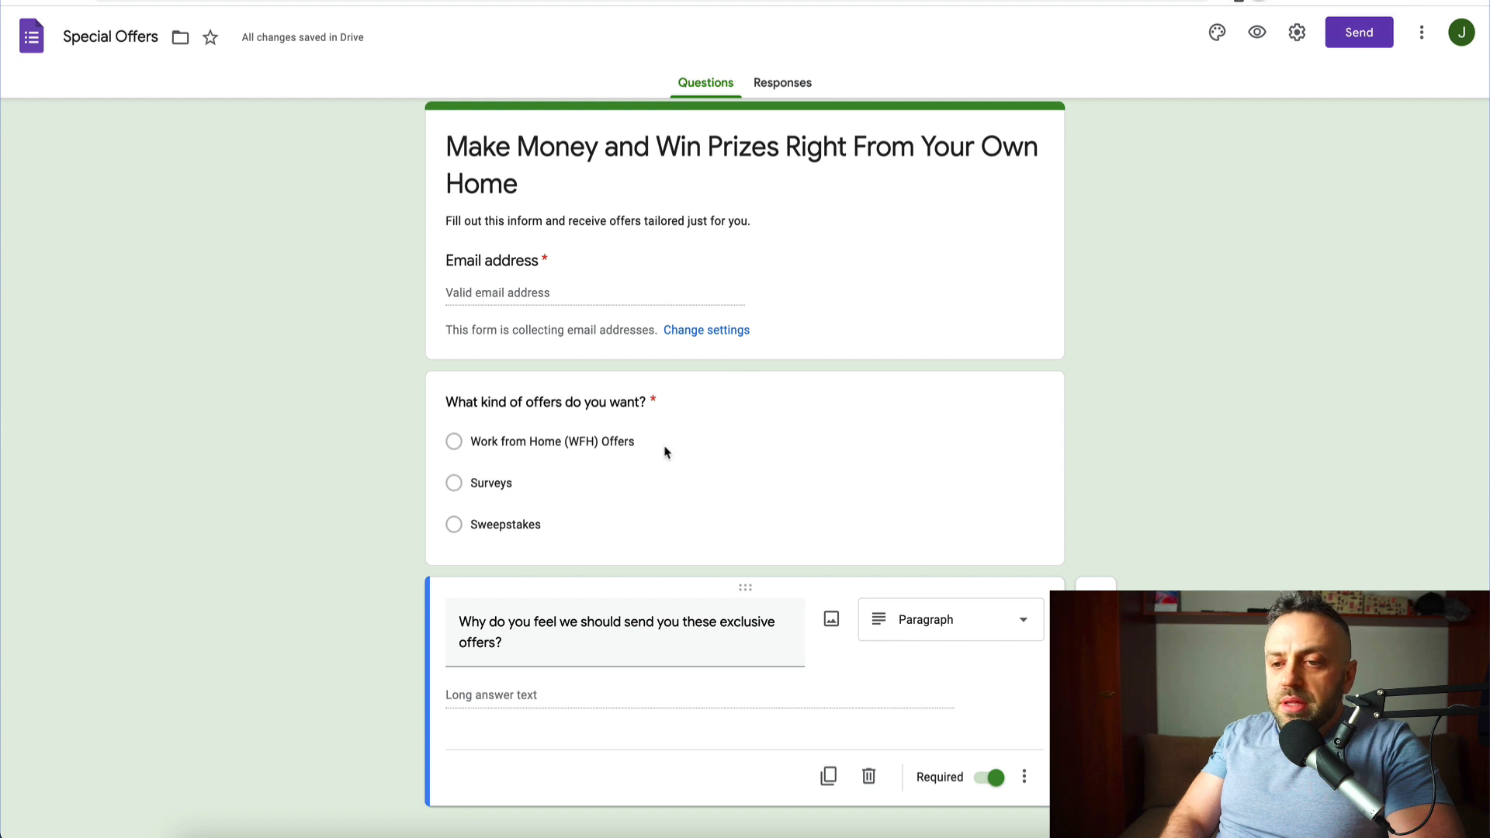
- Open the form's responses in the linked MaxBounty Offers spreadsheet
{"action": "left_click", "coordinate": [797, 92]}
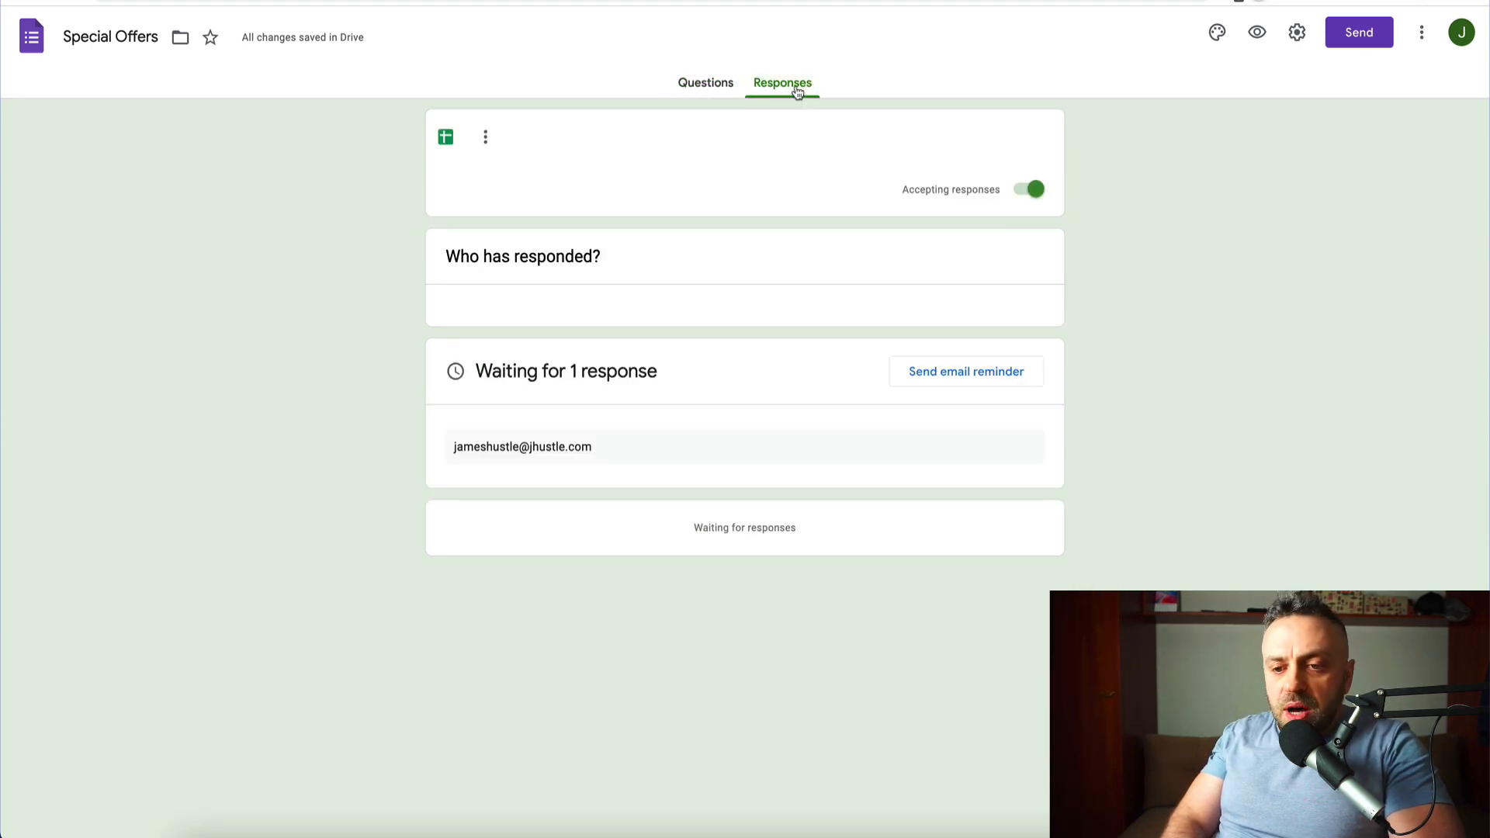
{"action": "left_click", "coordinate": [446, 143]}
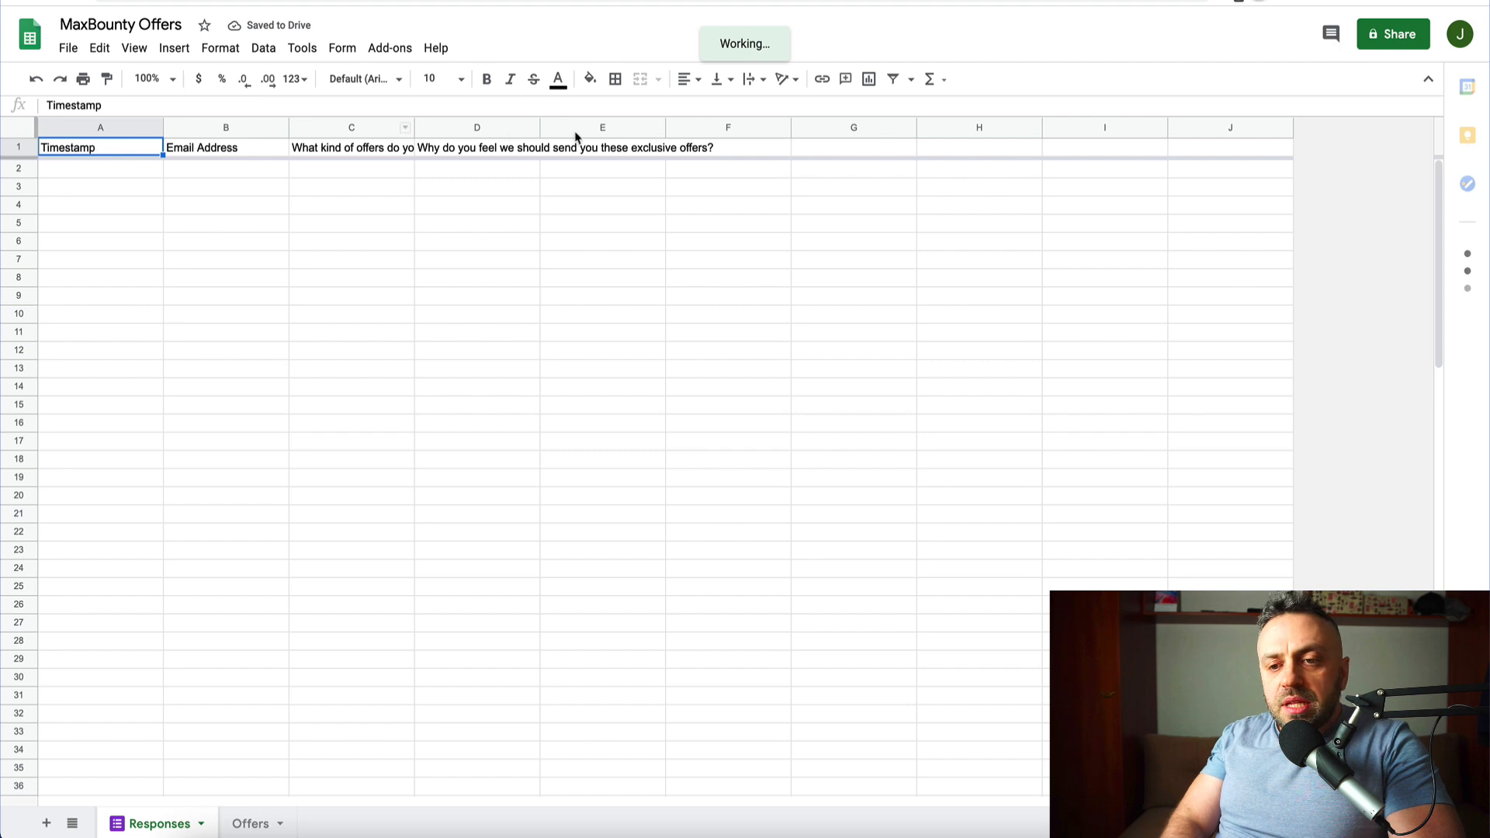
- Autofit column C to its full offers-question header, then return to the form's Responses page
{"action": "double_click", "coordinate": [413, 129]}
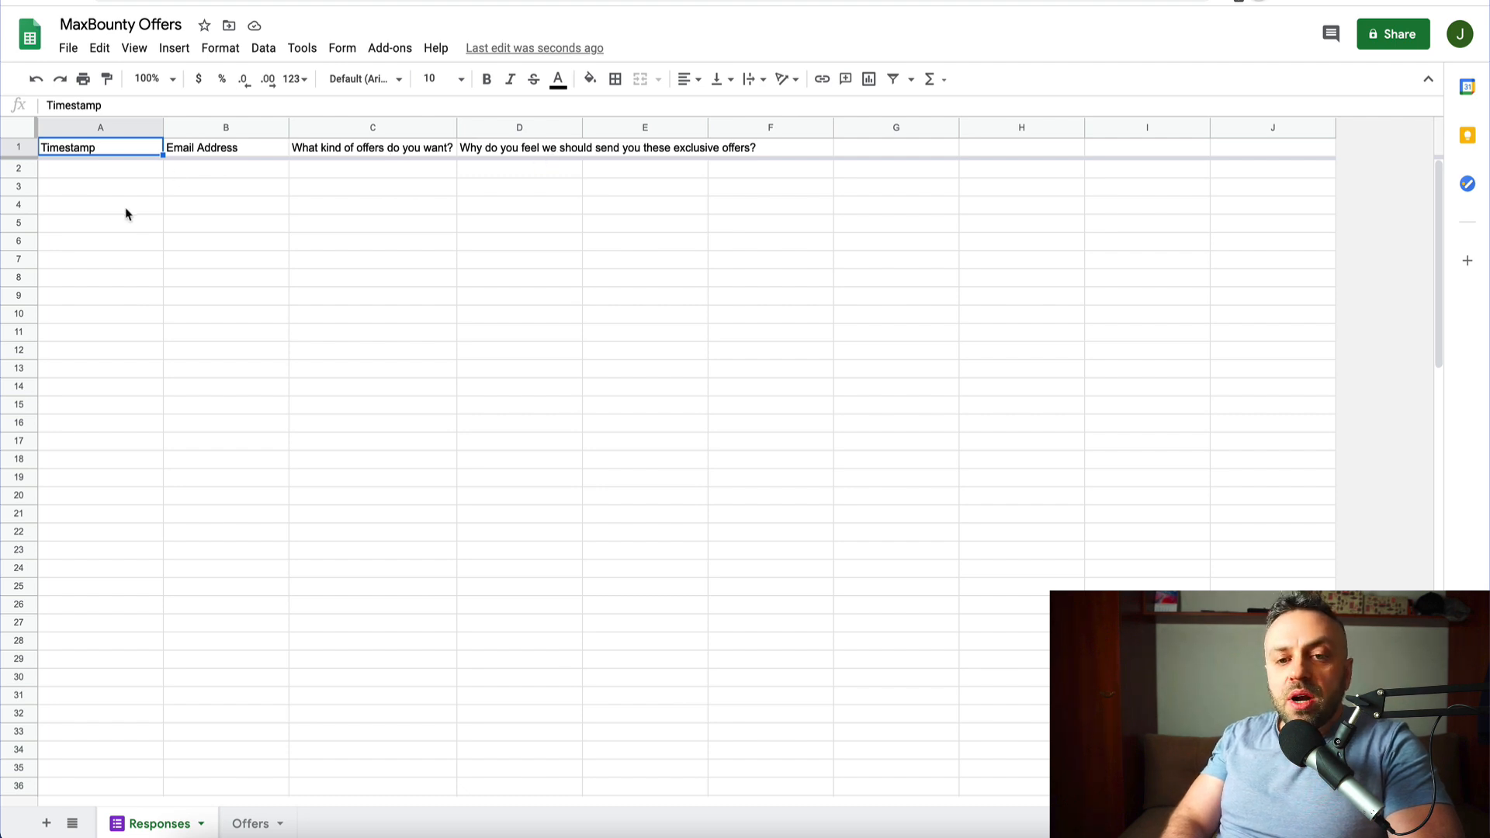
{"action": "left_click", "coordinate": [186, 1]}
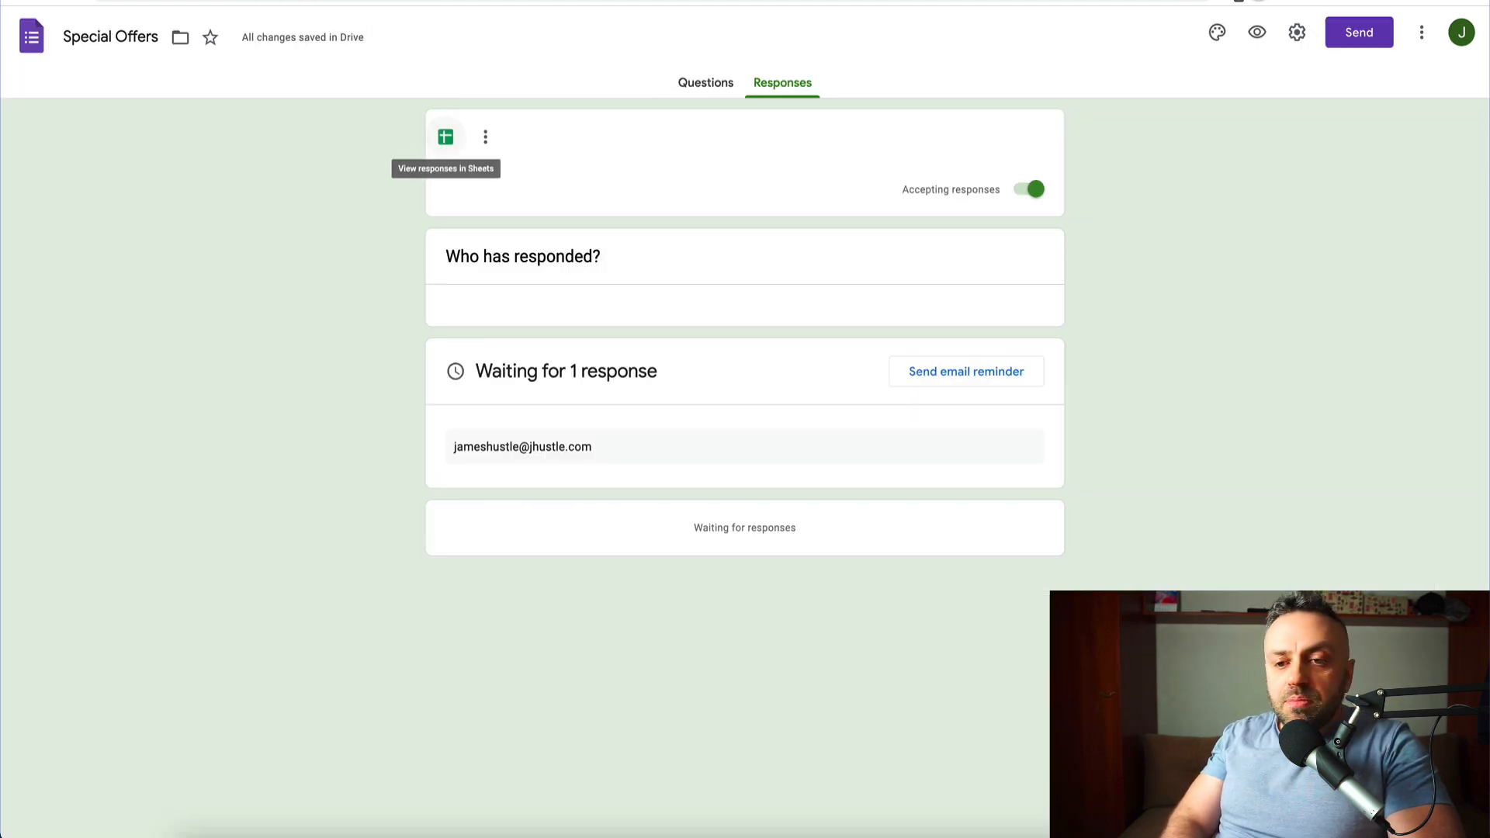
- Copy the Special Offers form's shortened share link and start a new browser tab
{"action": "left_click", "coordinate": [703, 92]}
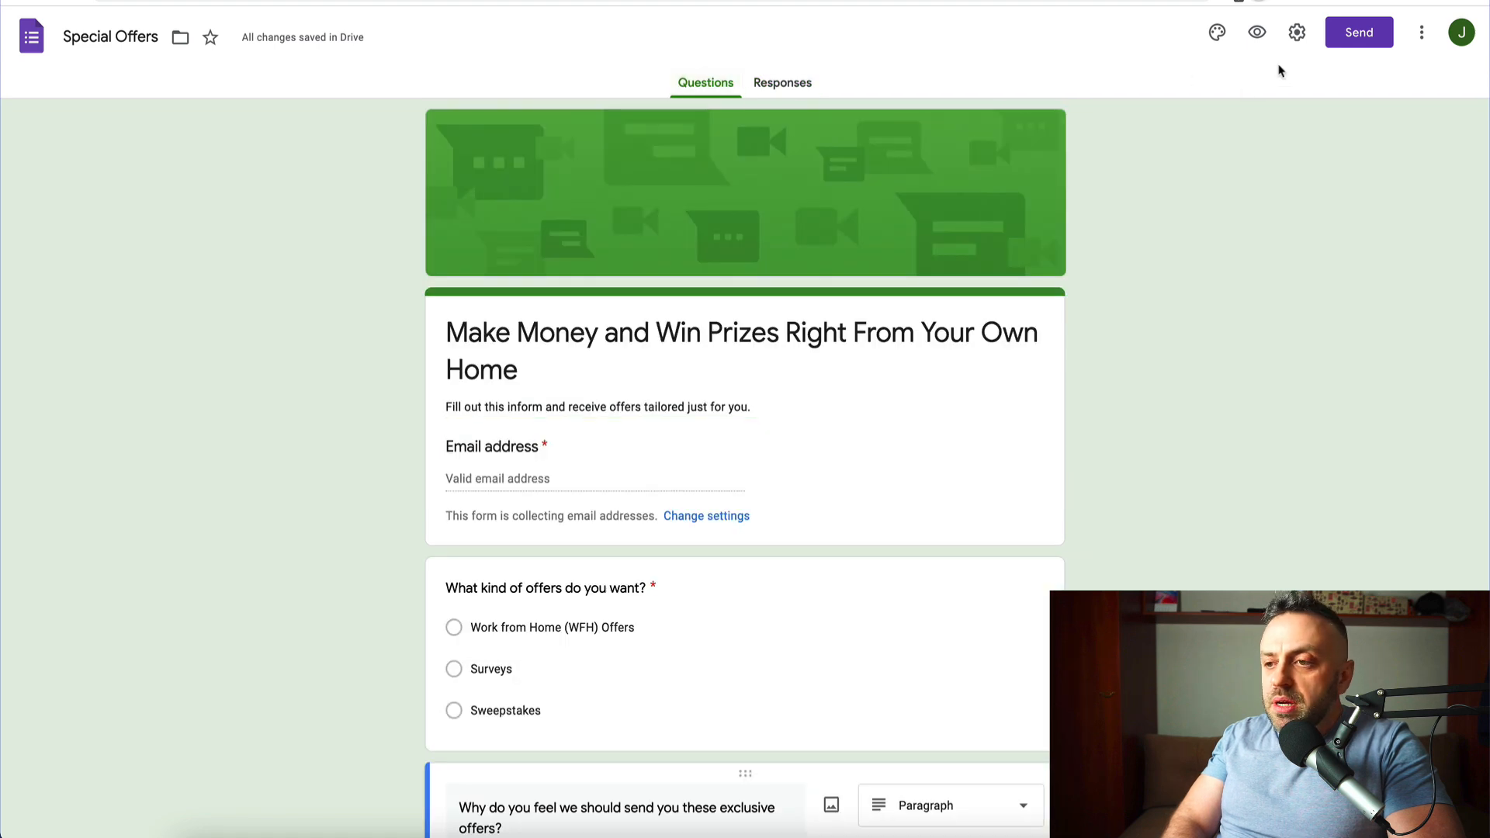
{"action": "left_click", "coordinate": [1347, 45]}
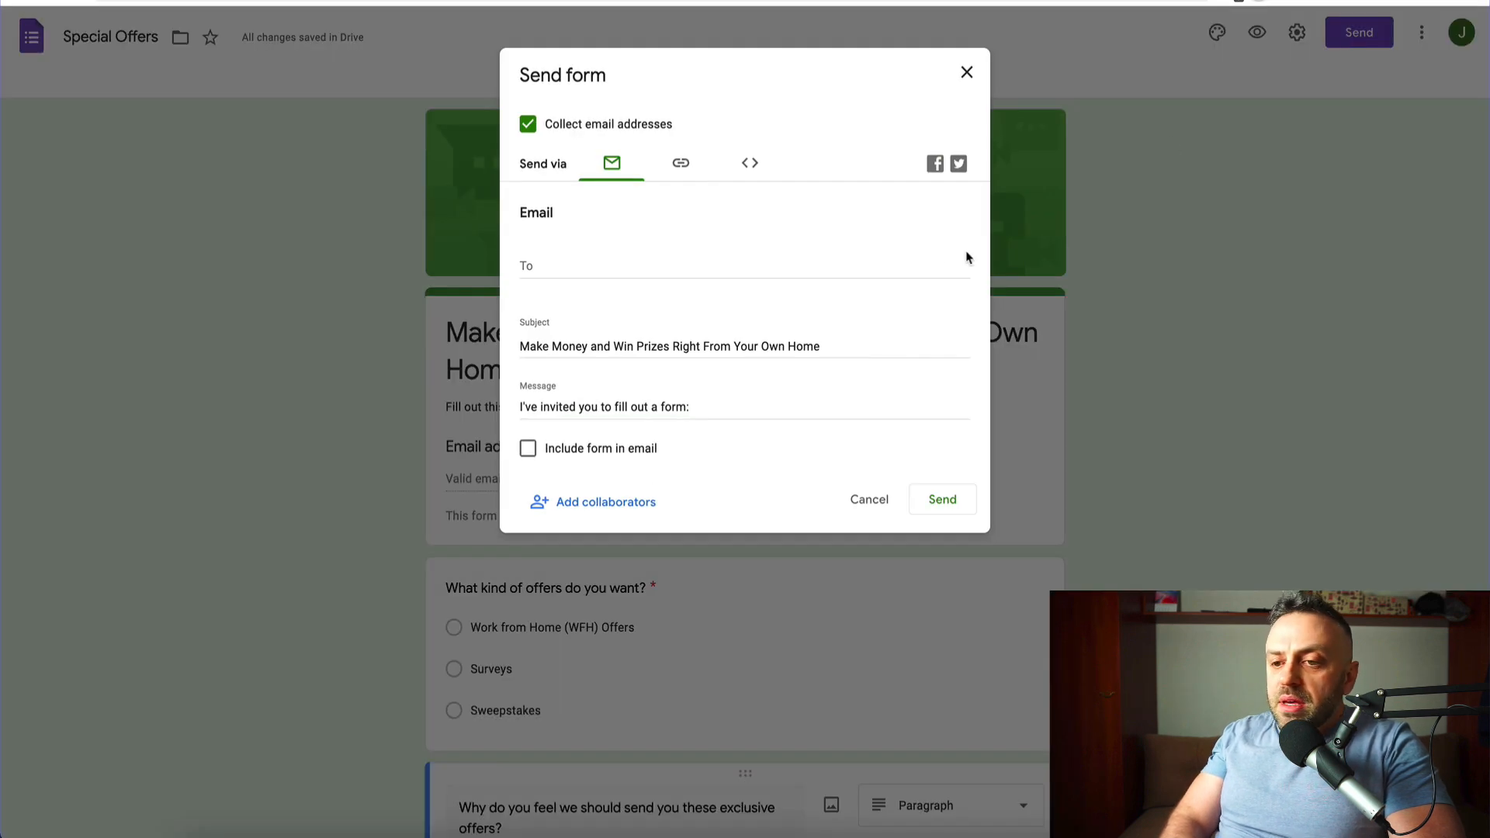
{"action": "left_click", "coordinate": [680, 163]}
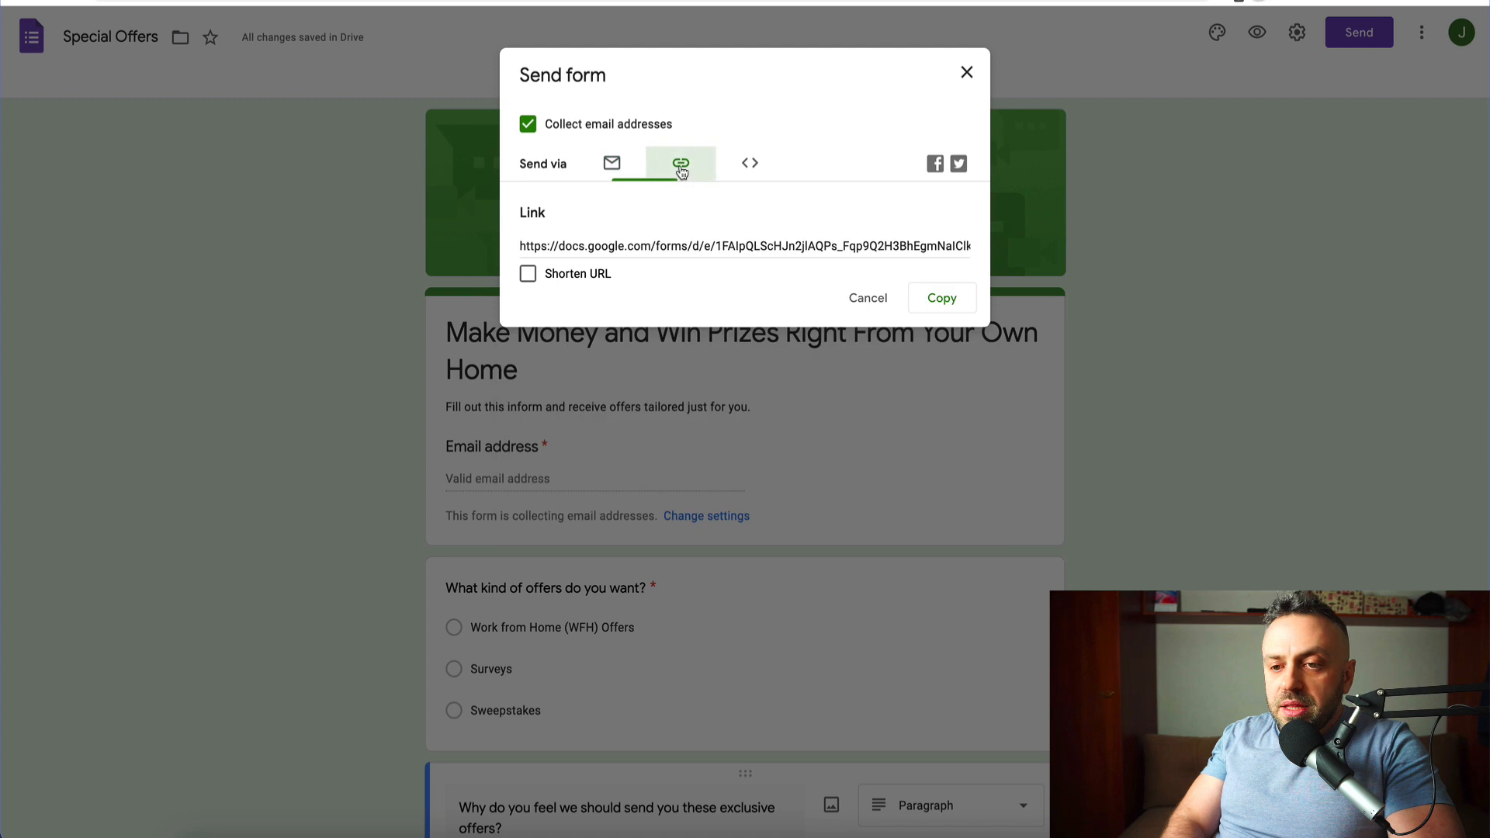
{"action": "left_click", "coordinate": [527, 273]}
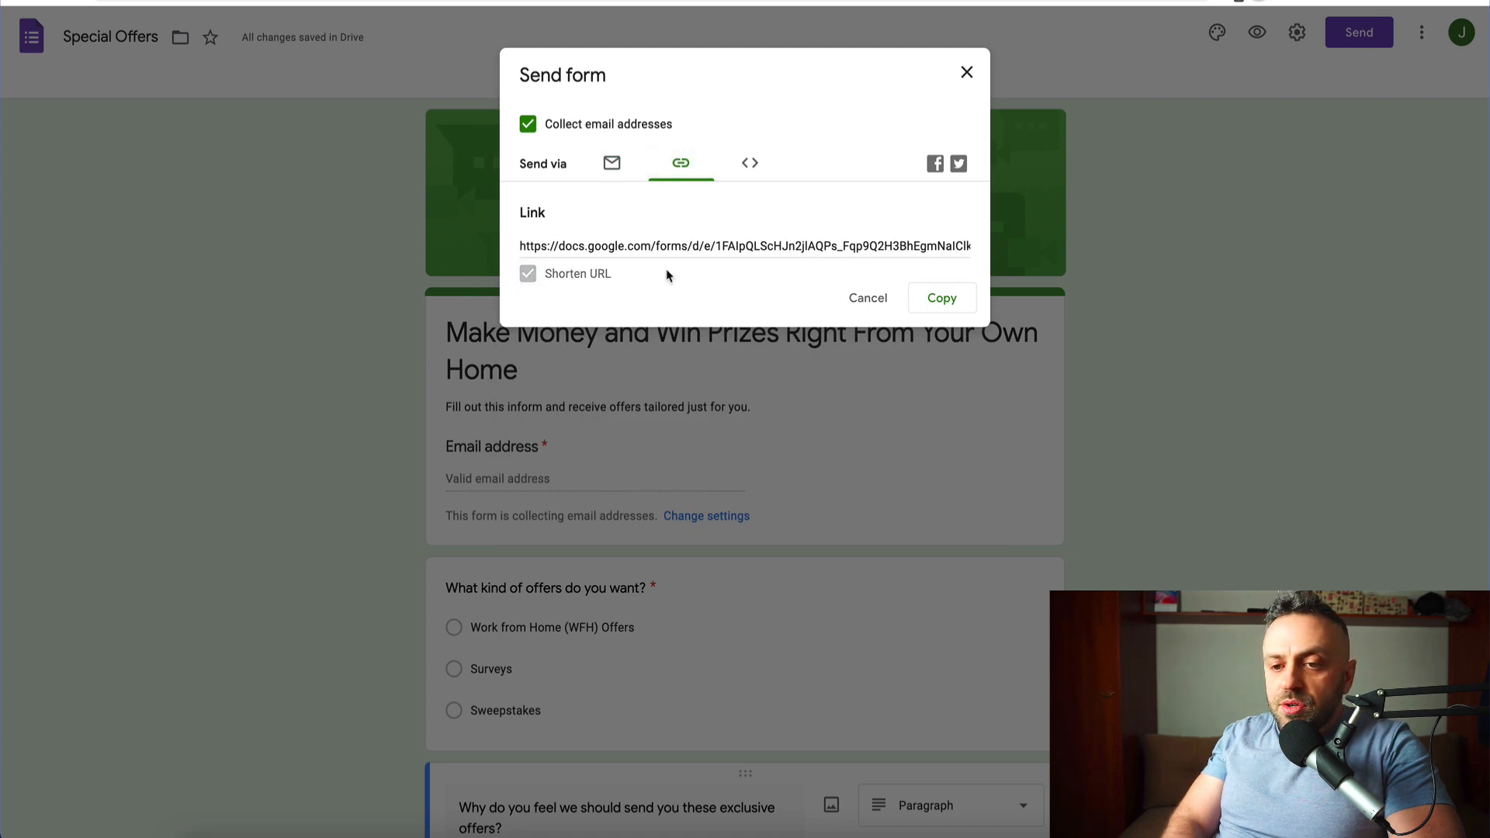
{"action": "left_click", "coordinate": [953, 307]}
{"action": "left_click", "coordinate": [957, 308]}
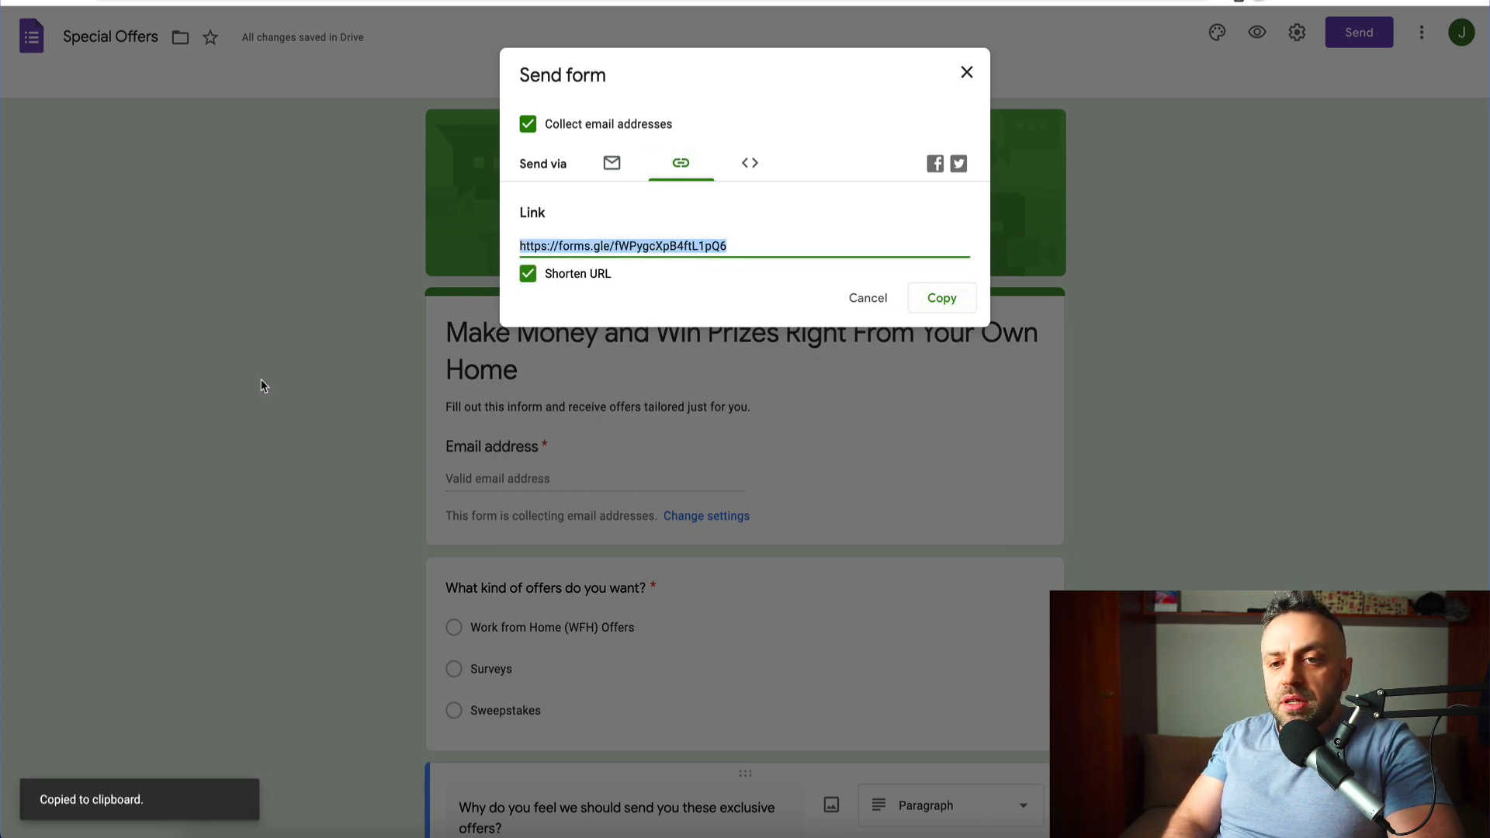
{"action": "left_click", "coordinate": [965, 77]}
{"action": "key", "text": "super+t"}
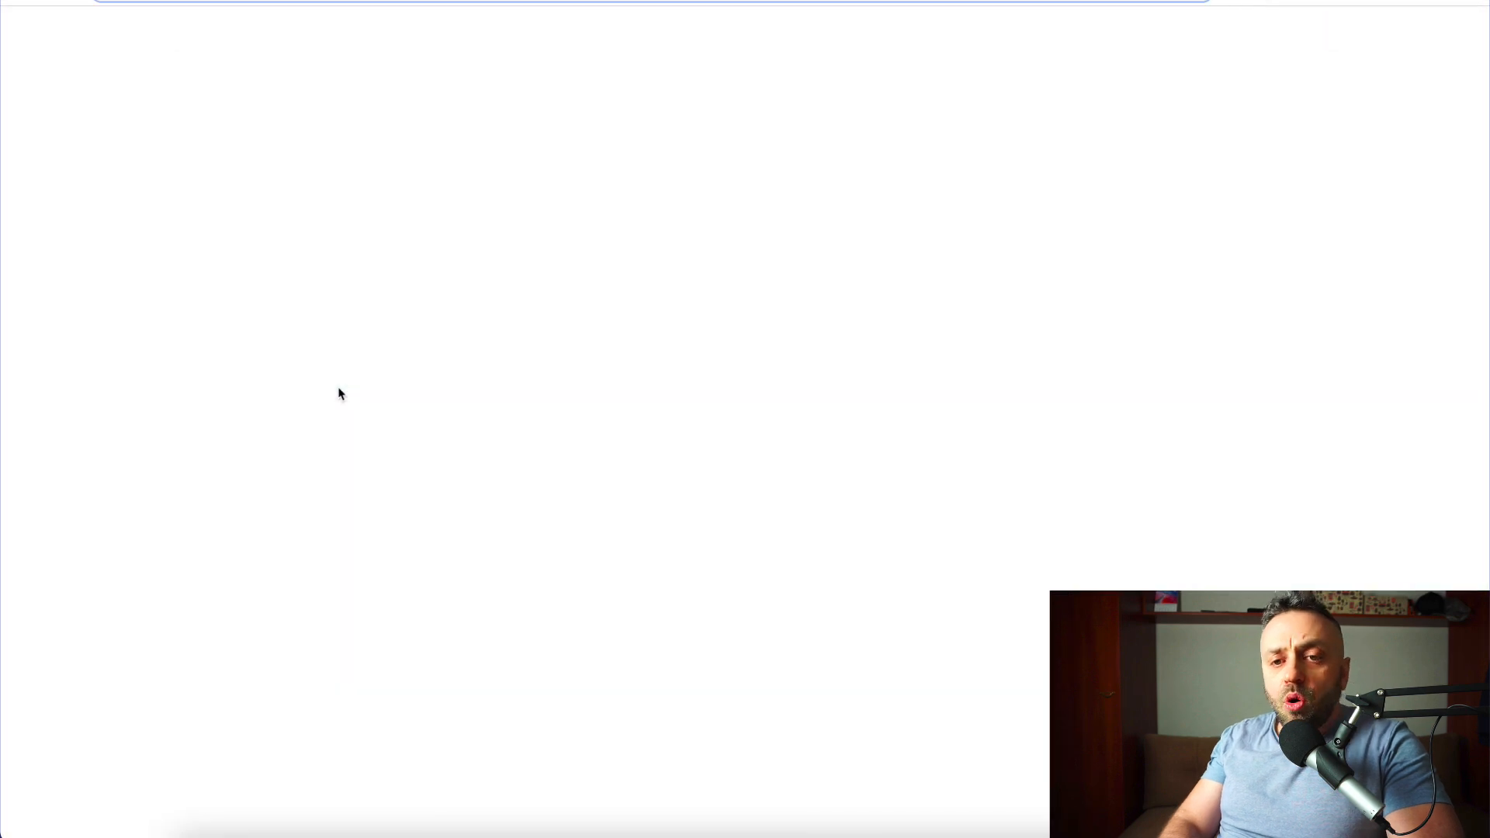
- Load the shared form, enter a test email address, and choose Surveys
{"action": "key", "text": "super+v"}
{"action": "key", "text": "Return"}
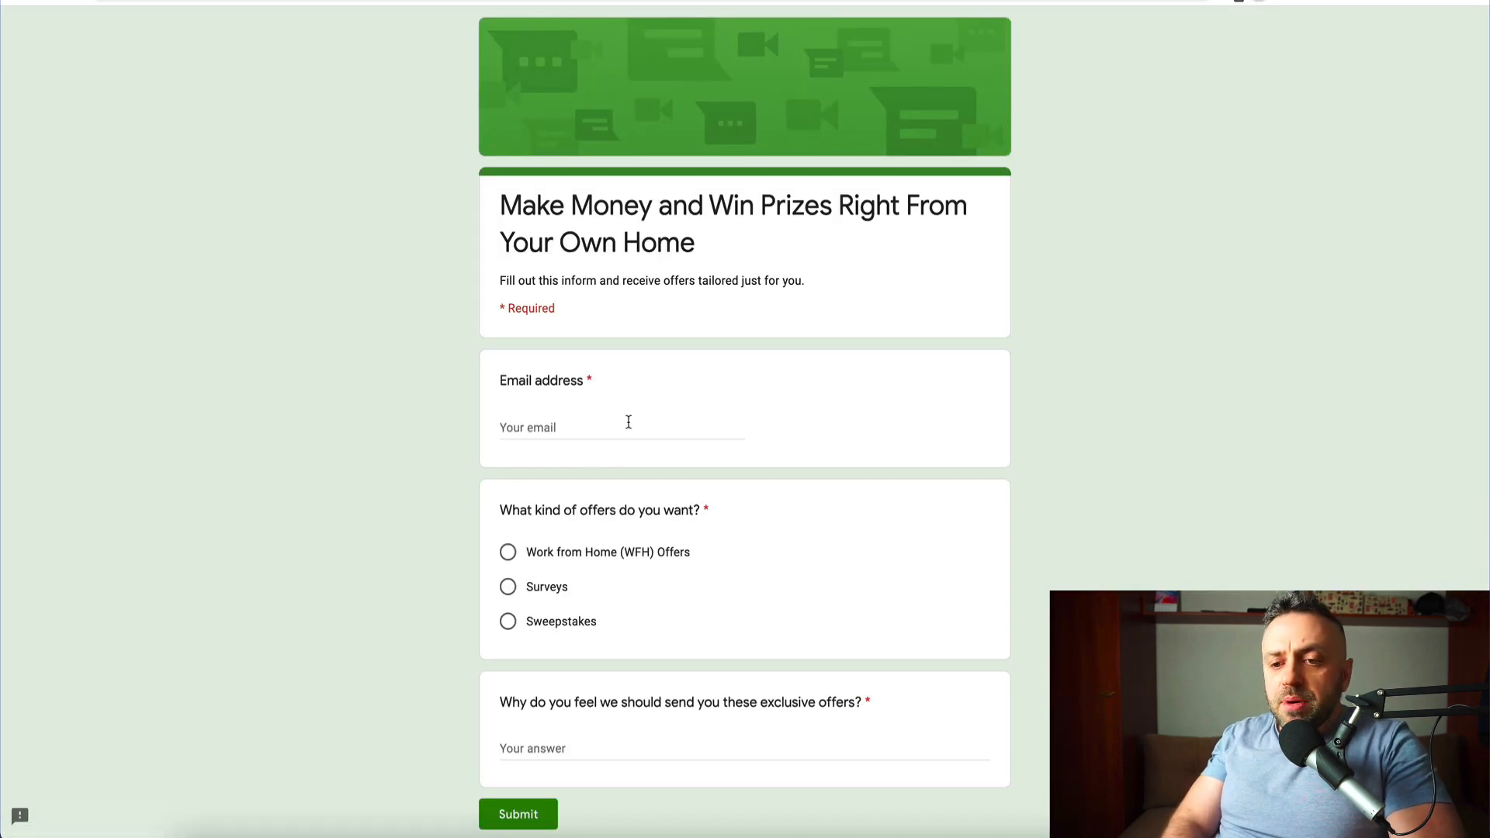
{"action": "left_click", "coordinate": [628, 419]}
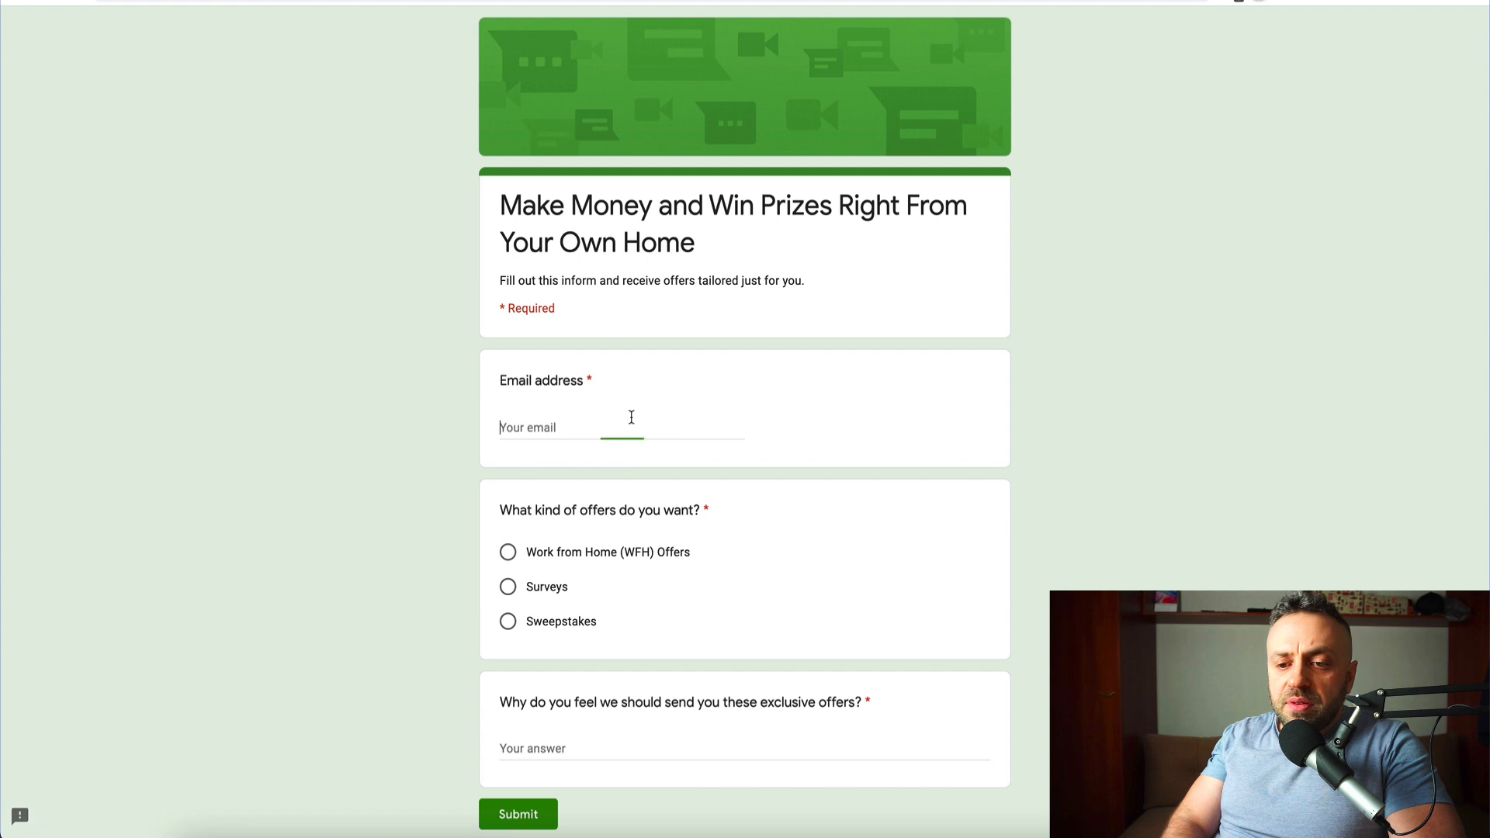
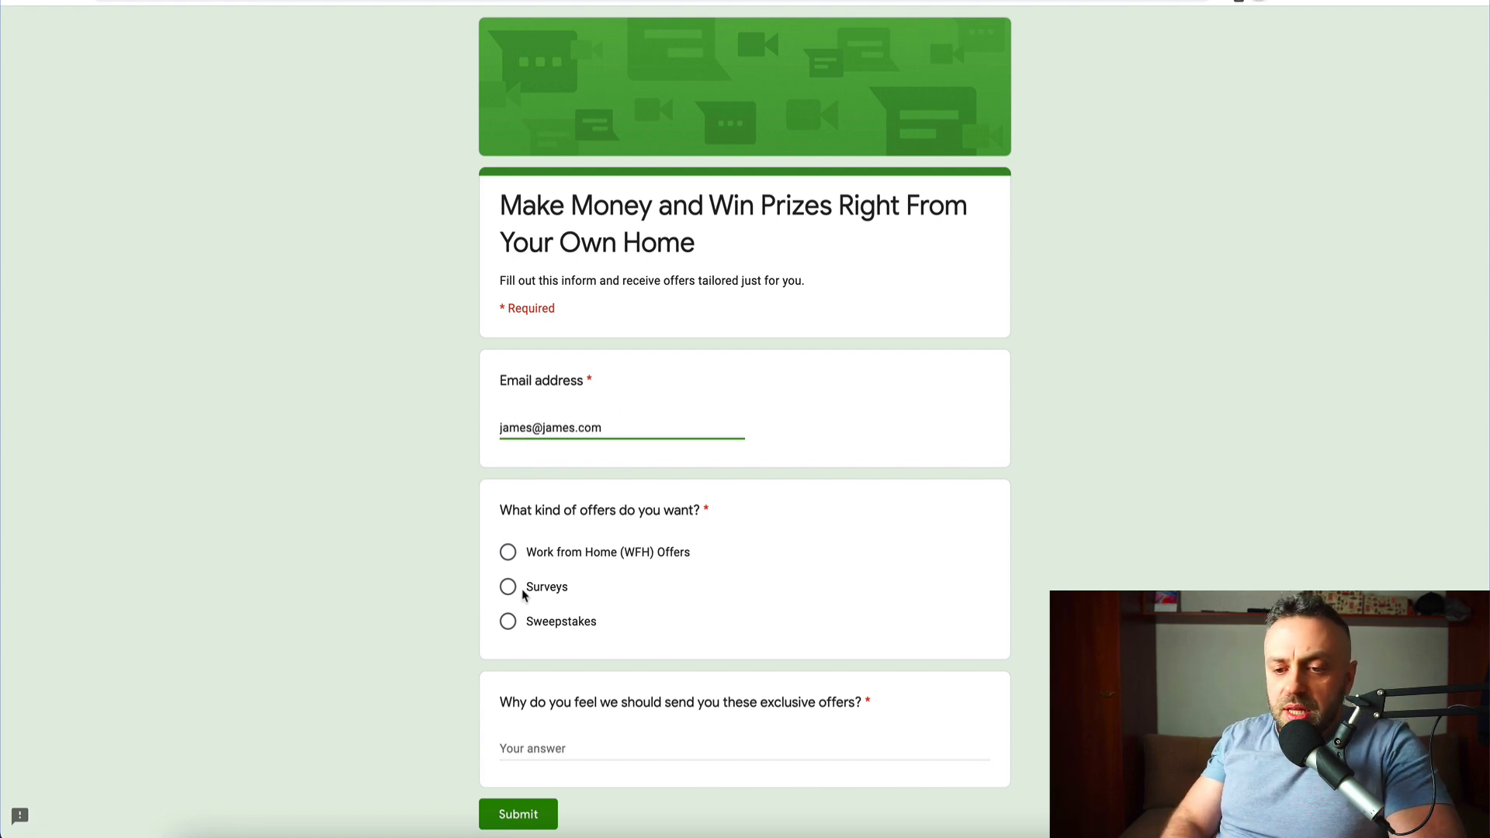
{"action": "left_click", "coordinate": [514, 587]}
{"action": "scroll", "coordinate": [356, 579], "scroll_direction": "down", "scroll_amount": 2}
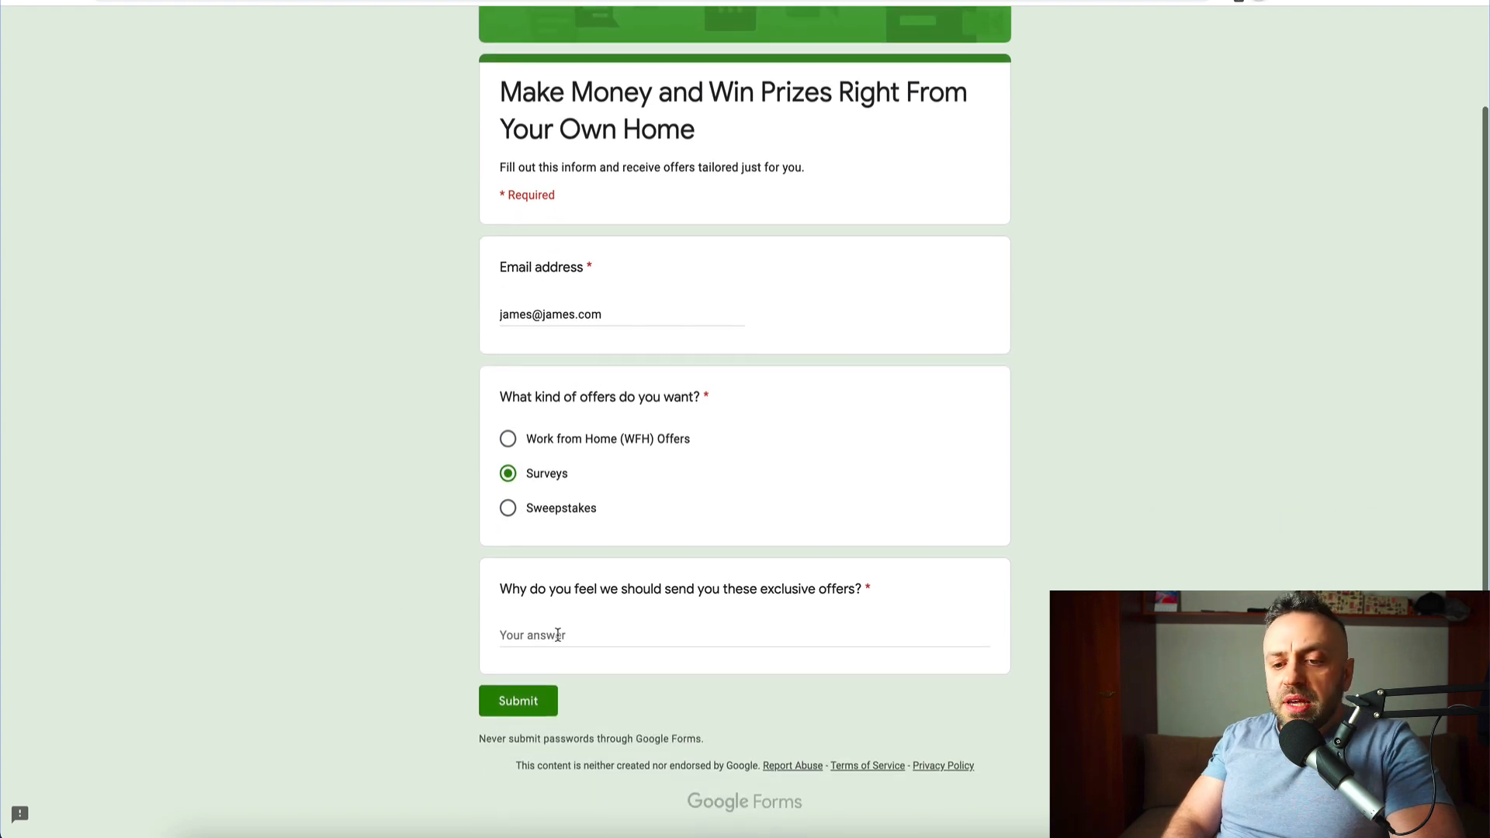
- Give the reason about recently losing a job and wanting to make money, then submit
{"action": "left_click", "coordinate": [585, 630]}
{"action": "type", "text": "Well, i recently lost my job and i would"}
{"action": "key", "text": "BackSpace"}
{"action": "key", "text": "BackSpace"}
{"action": "key", "text": "BackSpace"}
{"action": "key", "text": "BackSpace"}
{"action": "key", "text": "BackSpace"}
{"action": "type", "text": "i would liek to make money fr"}
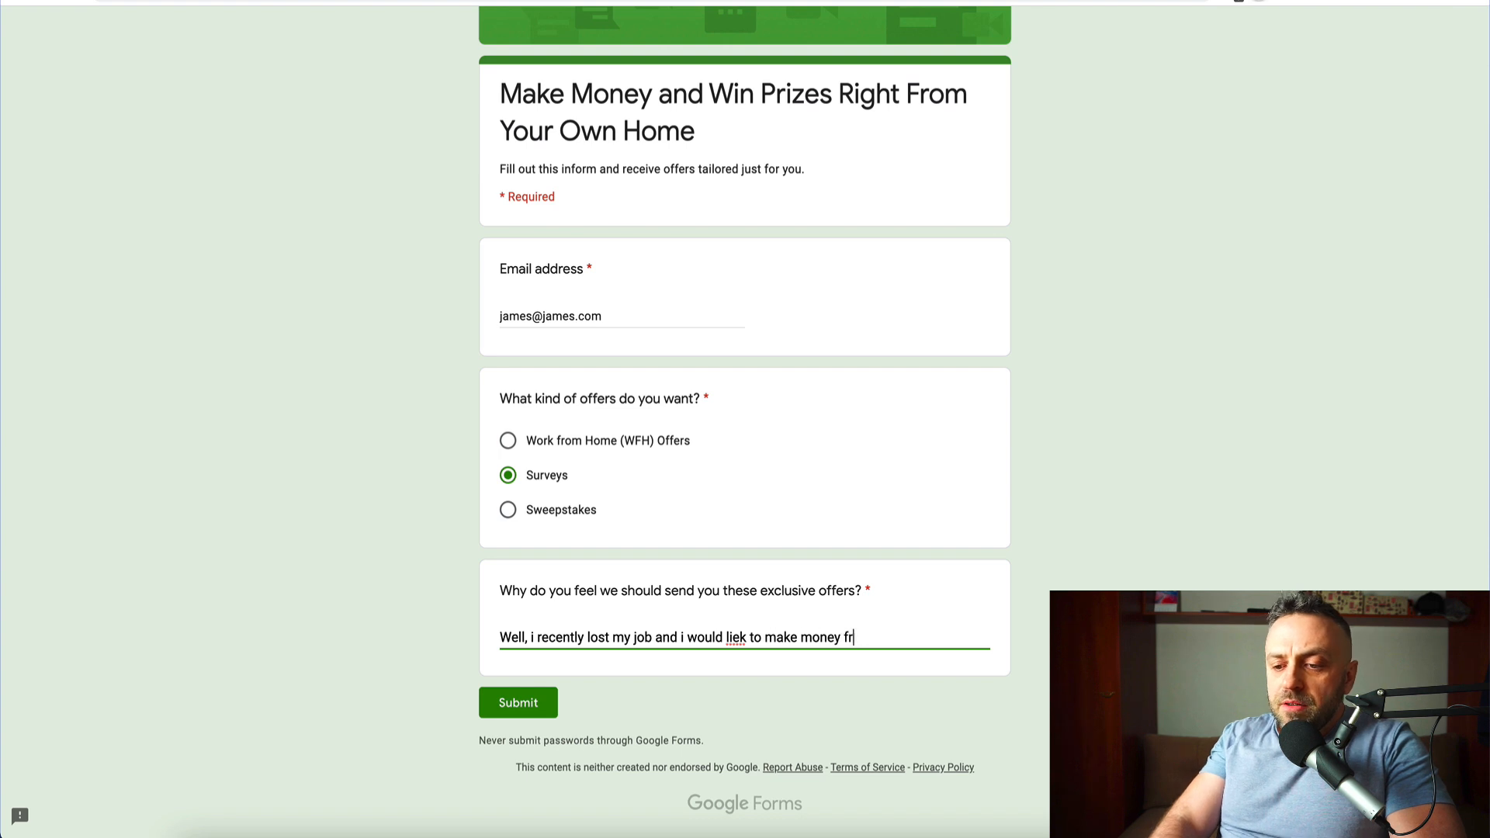
{"action": "type", "text": "om."}
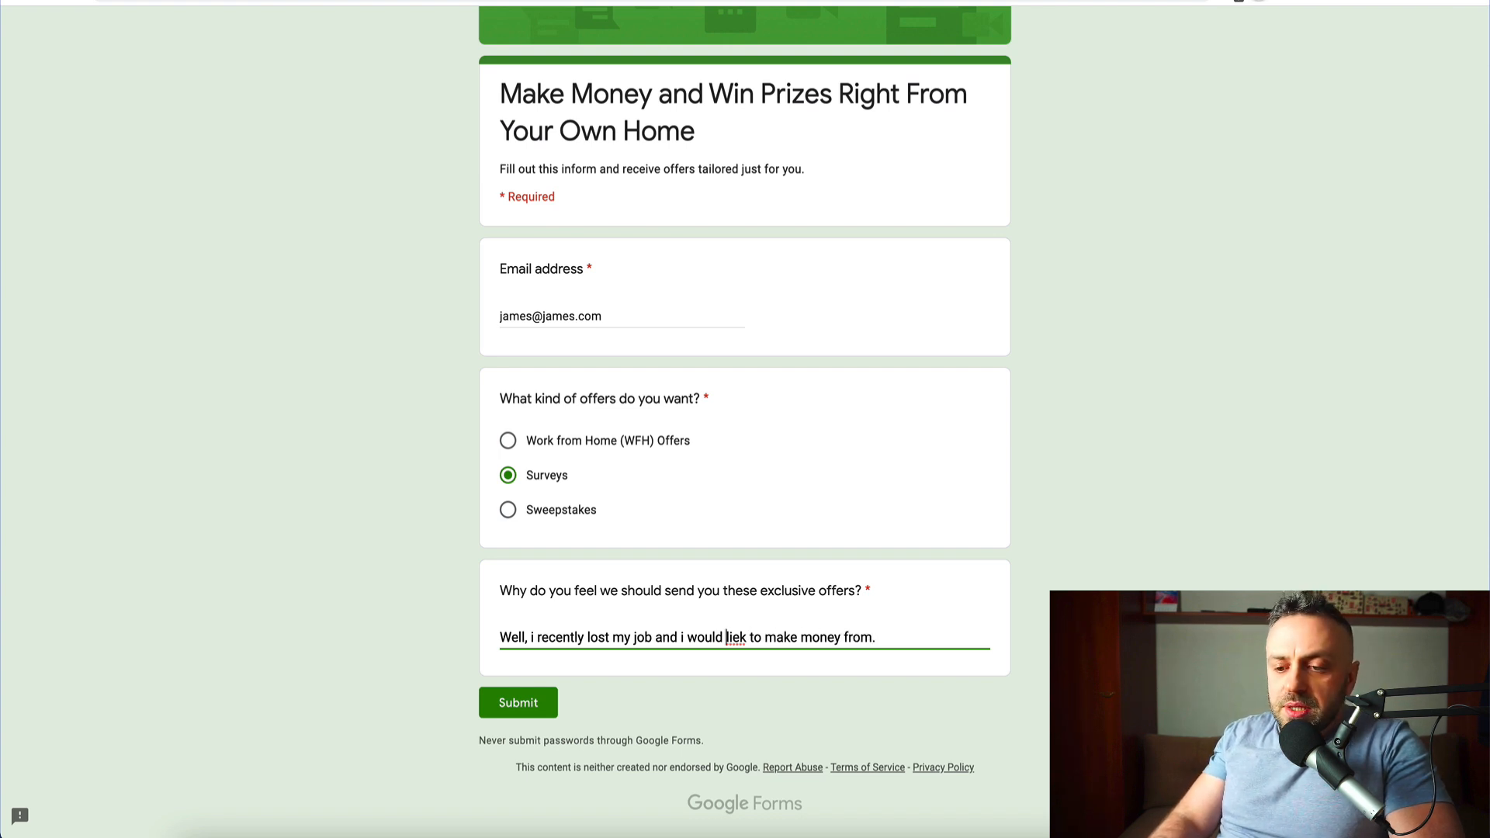
{"action": "key", "text": "BackSpace"}
{"action": "key", "text": "BackSpace"}
{"action": "type", "text": "ke"}
{"action": "left_click", "coordinate": [540, 702]}
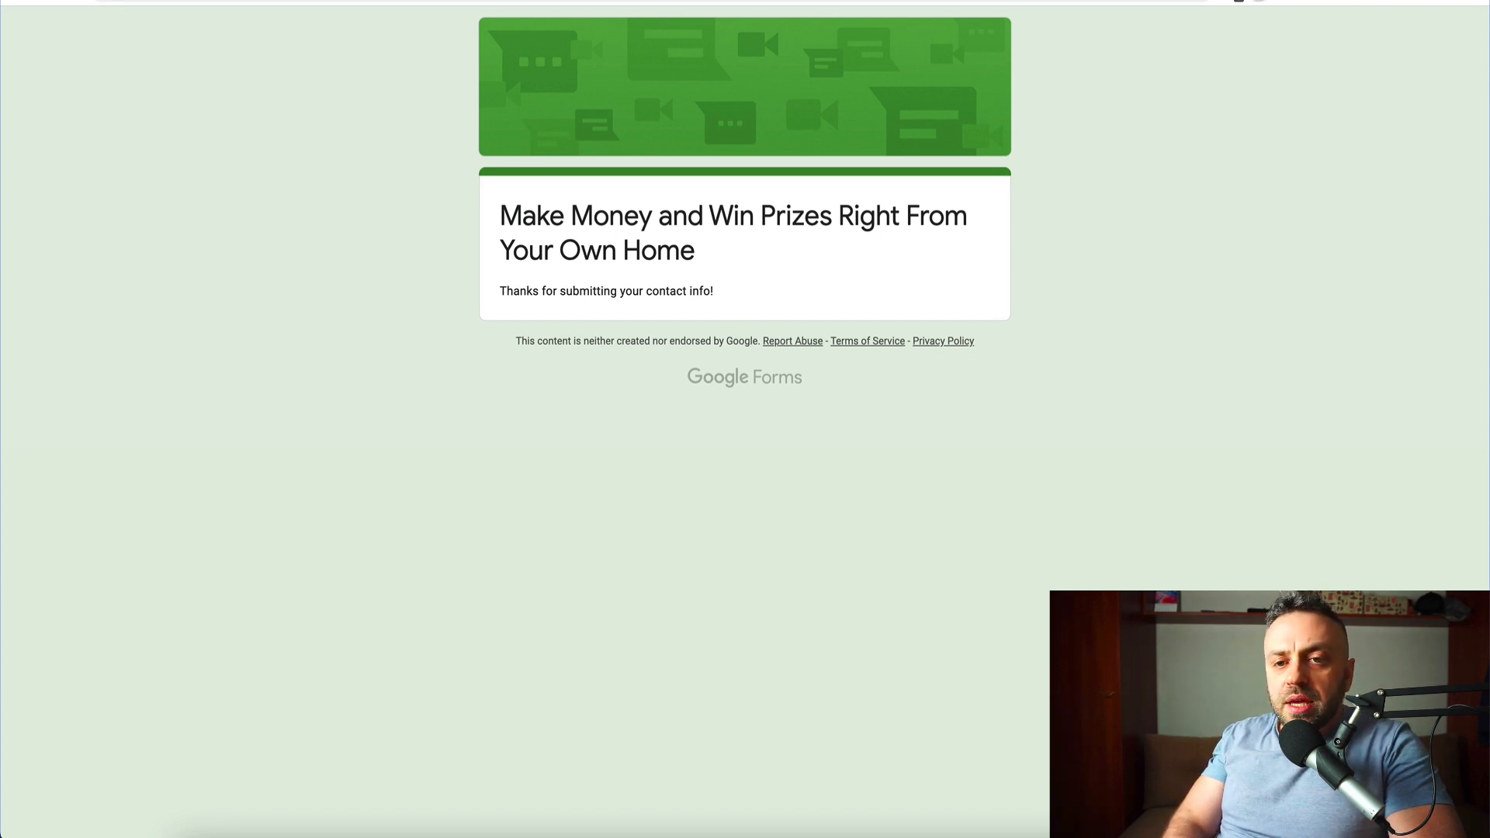
{"action": "key", "text": "ctrl+Tab"}
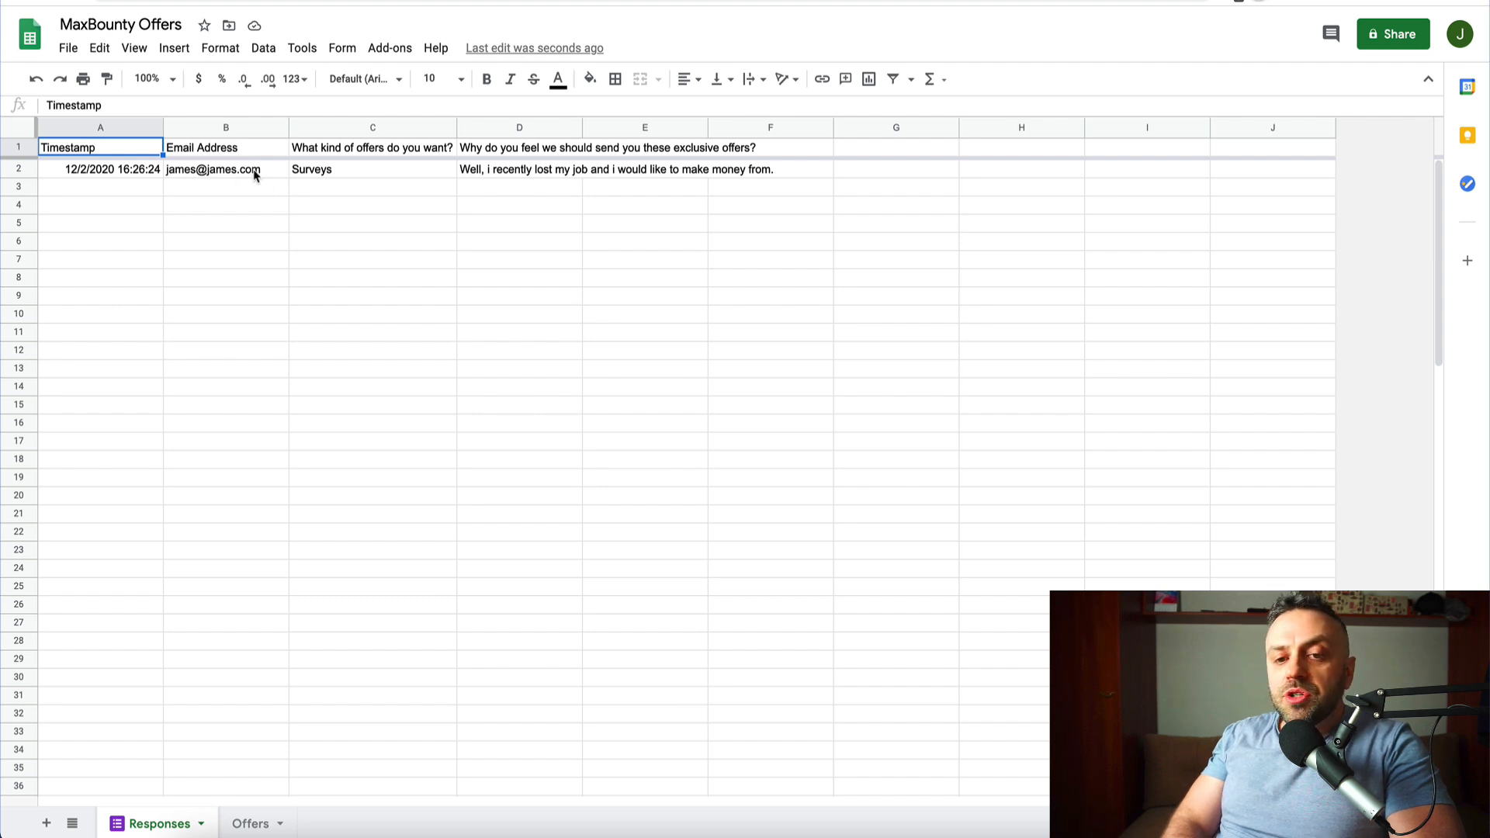
- Check the Surveys test response logged in row 2 of the Responses sheet
{"action": "mouse_move", "coordinate": [253, 170]}
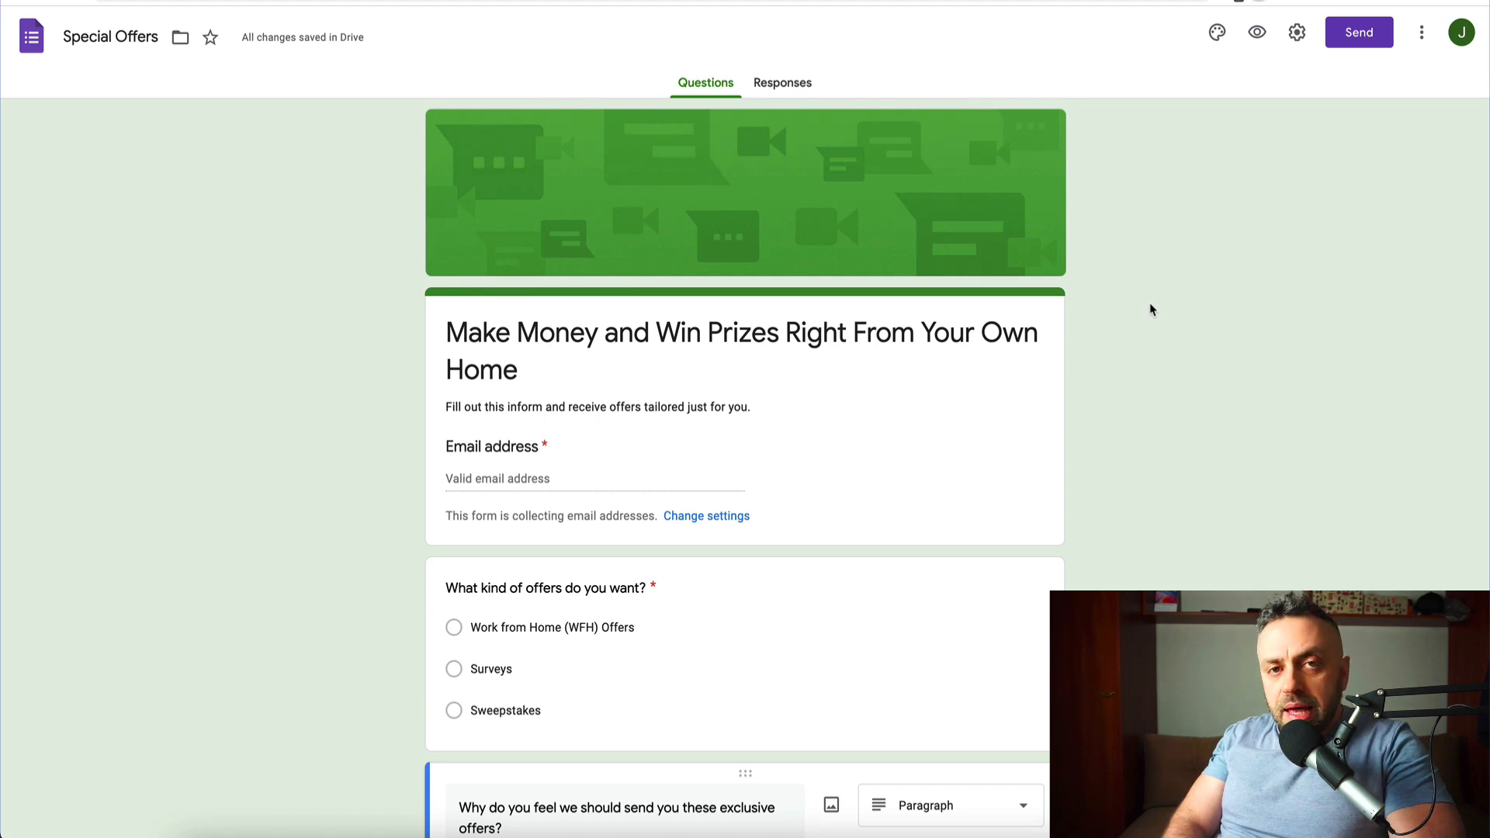
- Set the Presentation confirmation message to "Thanks for applying to our special offer program!" and save
{"action": "left_click", "coordinate": [1301, 37]}
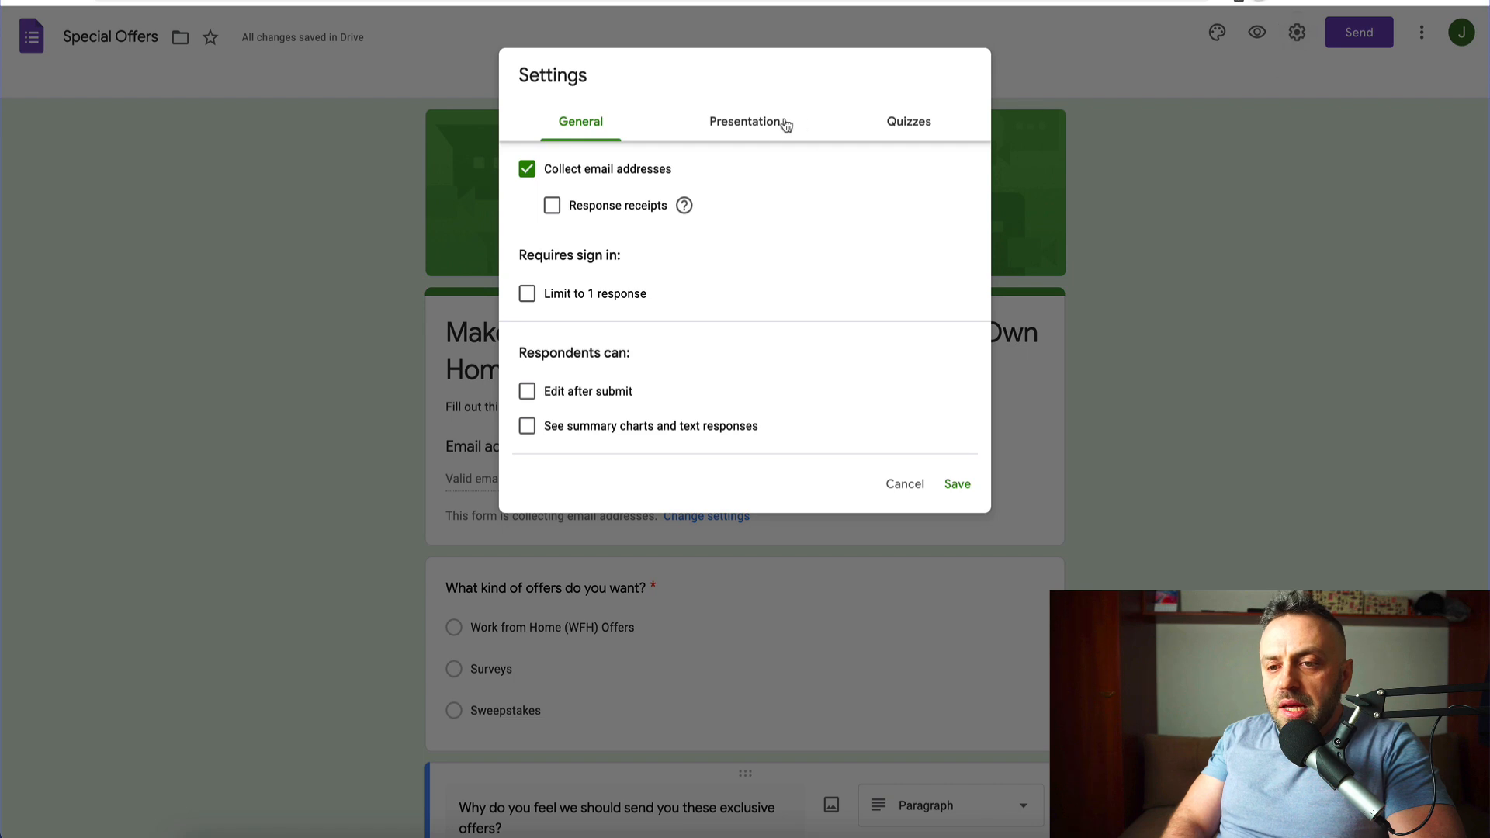
{"action": "left_click", "coordinate": [769, 137]}
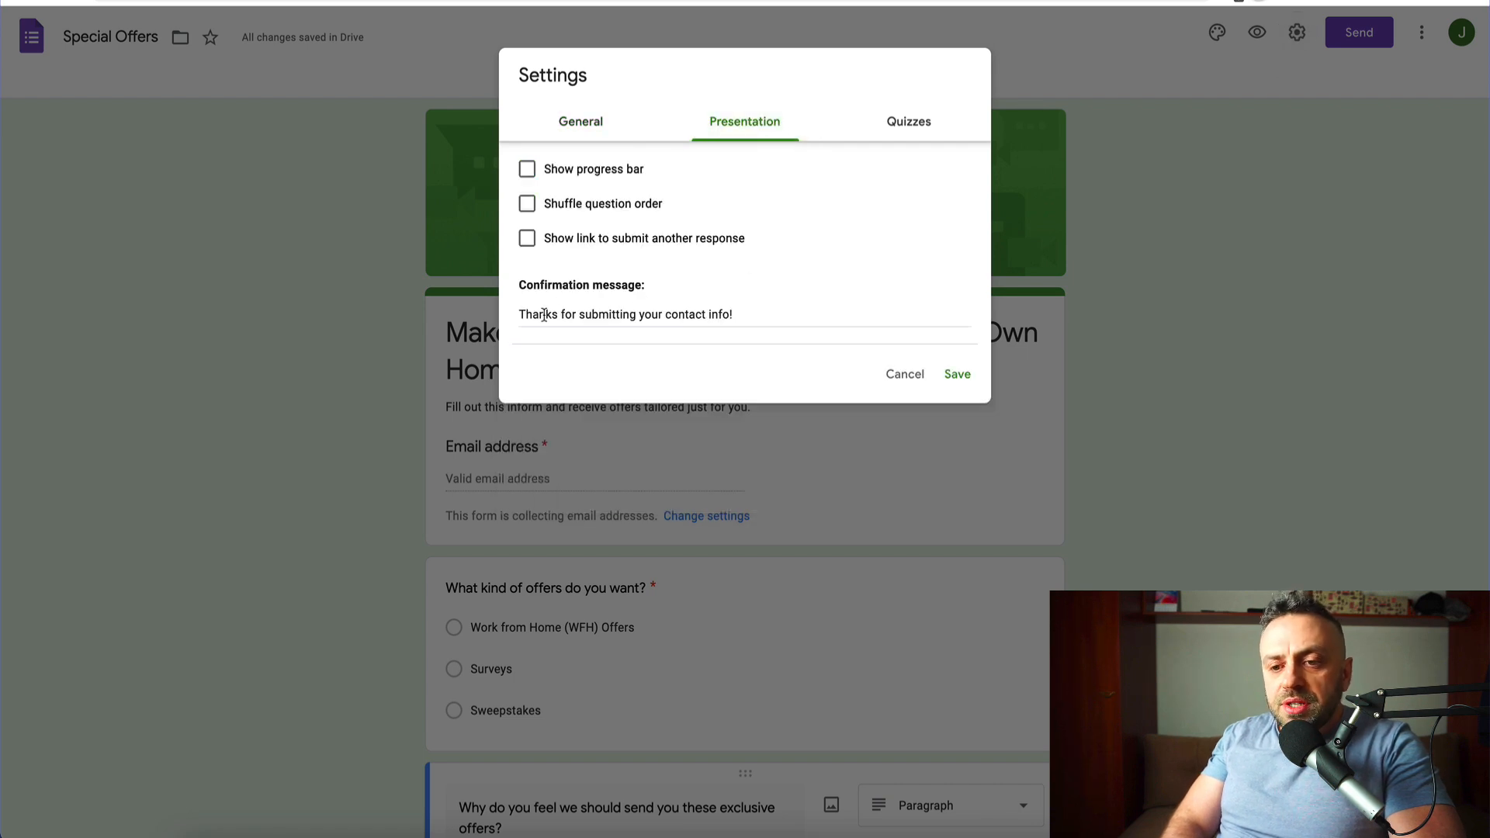
{"action": "left_click", "coordinate": [585, 135]}
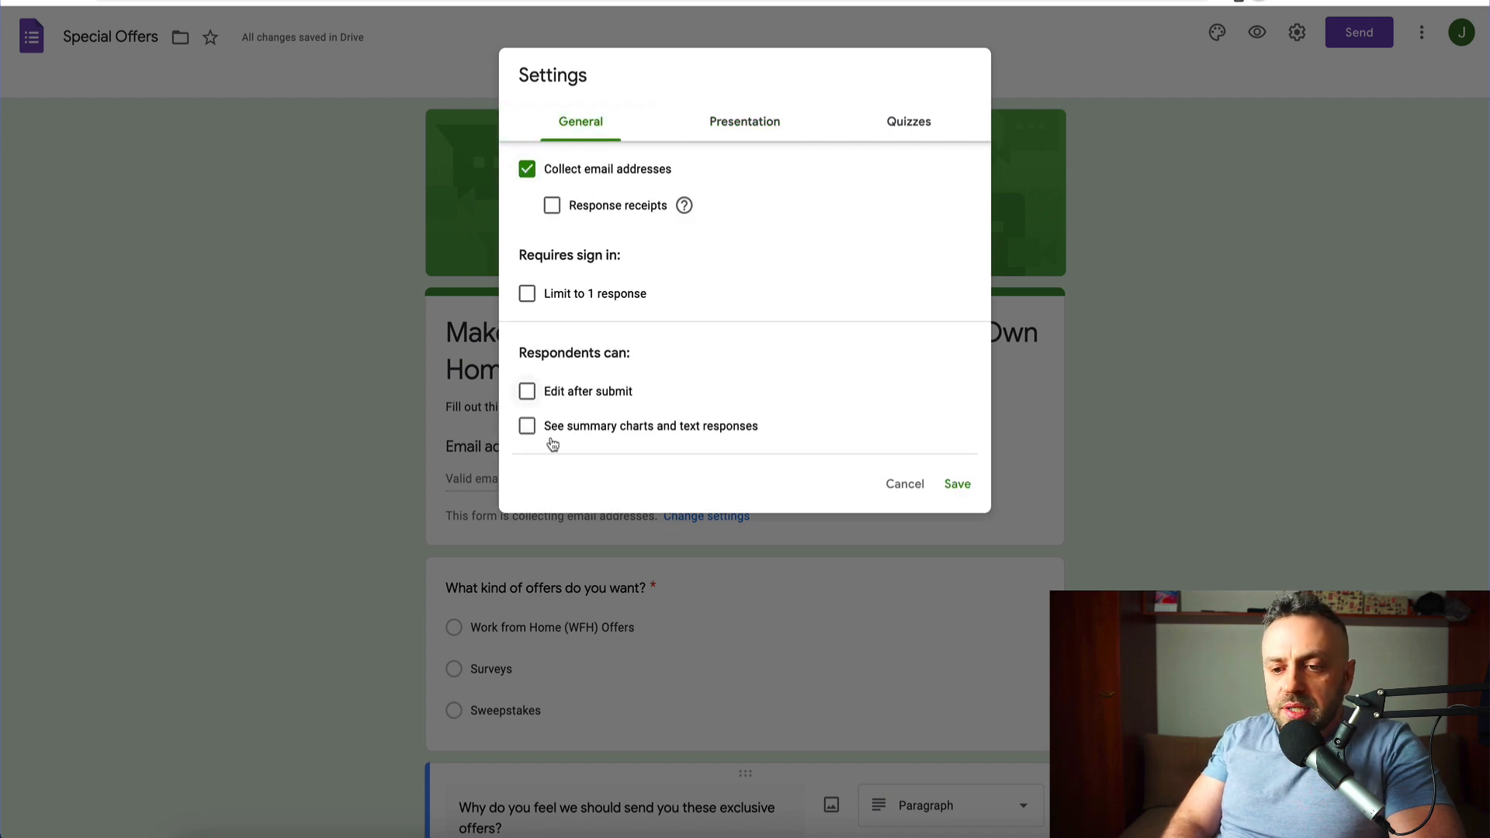
{"action": "left_click", "coordinate": [763, 133]}
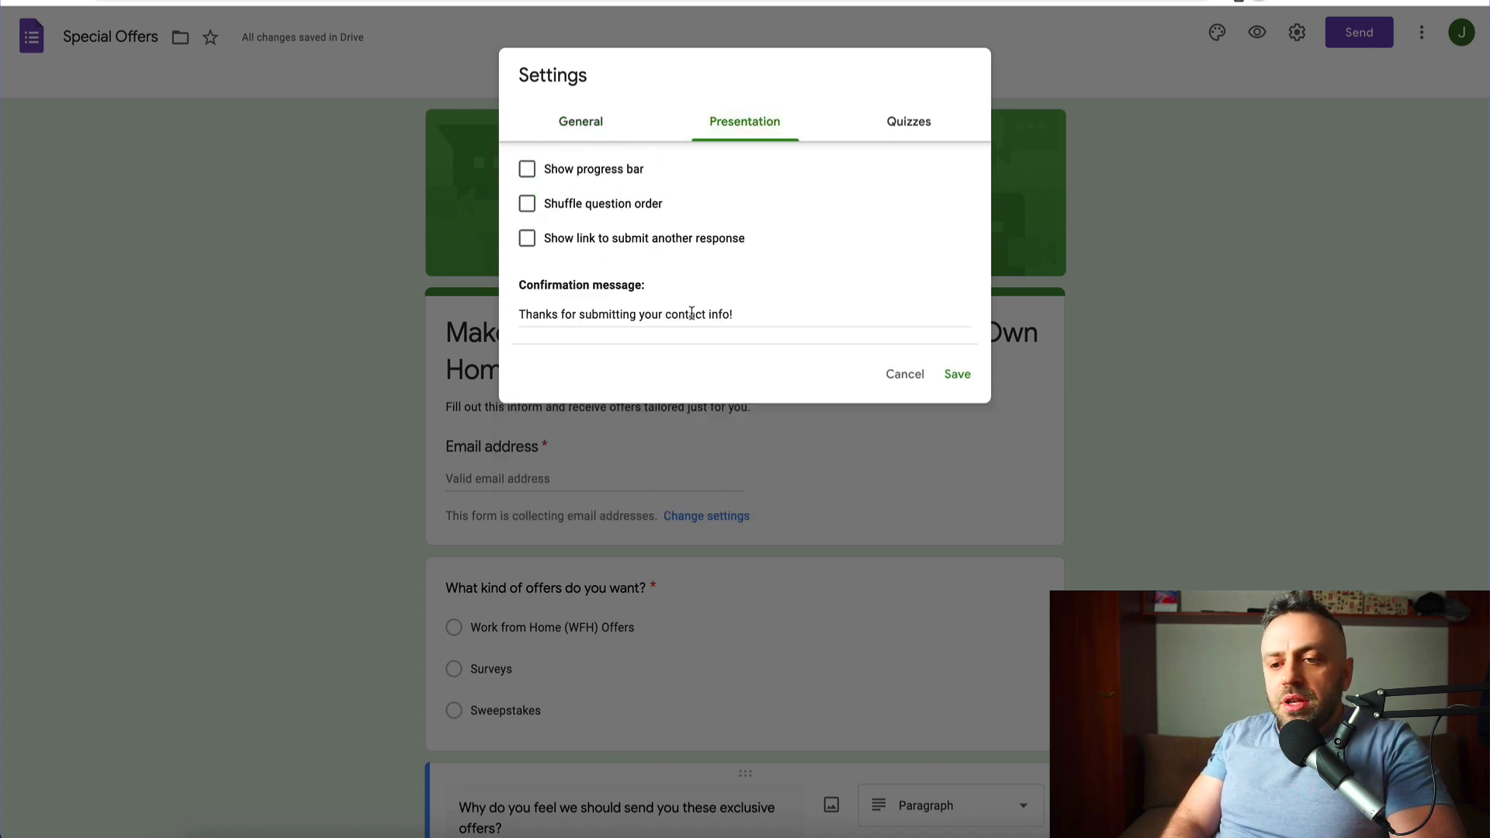
{"action": "double_click", "coordinate": [620, 317]}
{"action": "left_click", "coordinate": [620, 316]}
{"action": "double_click", "coordinate": [621, 316]}
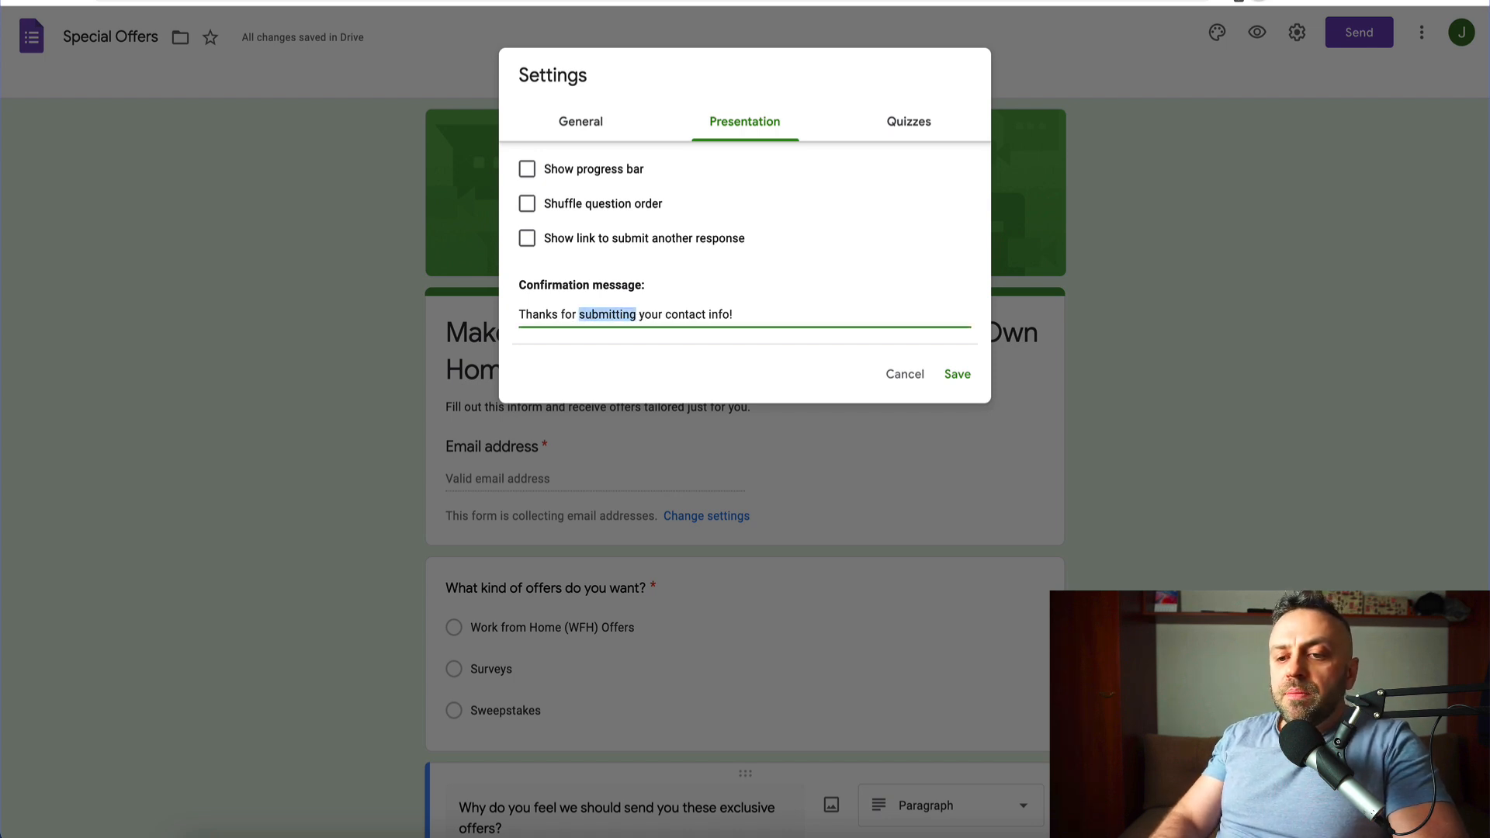
{"action": "key", "text": "shift+End"}
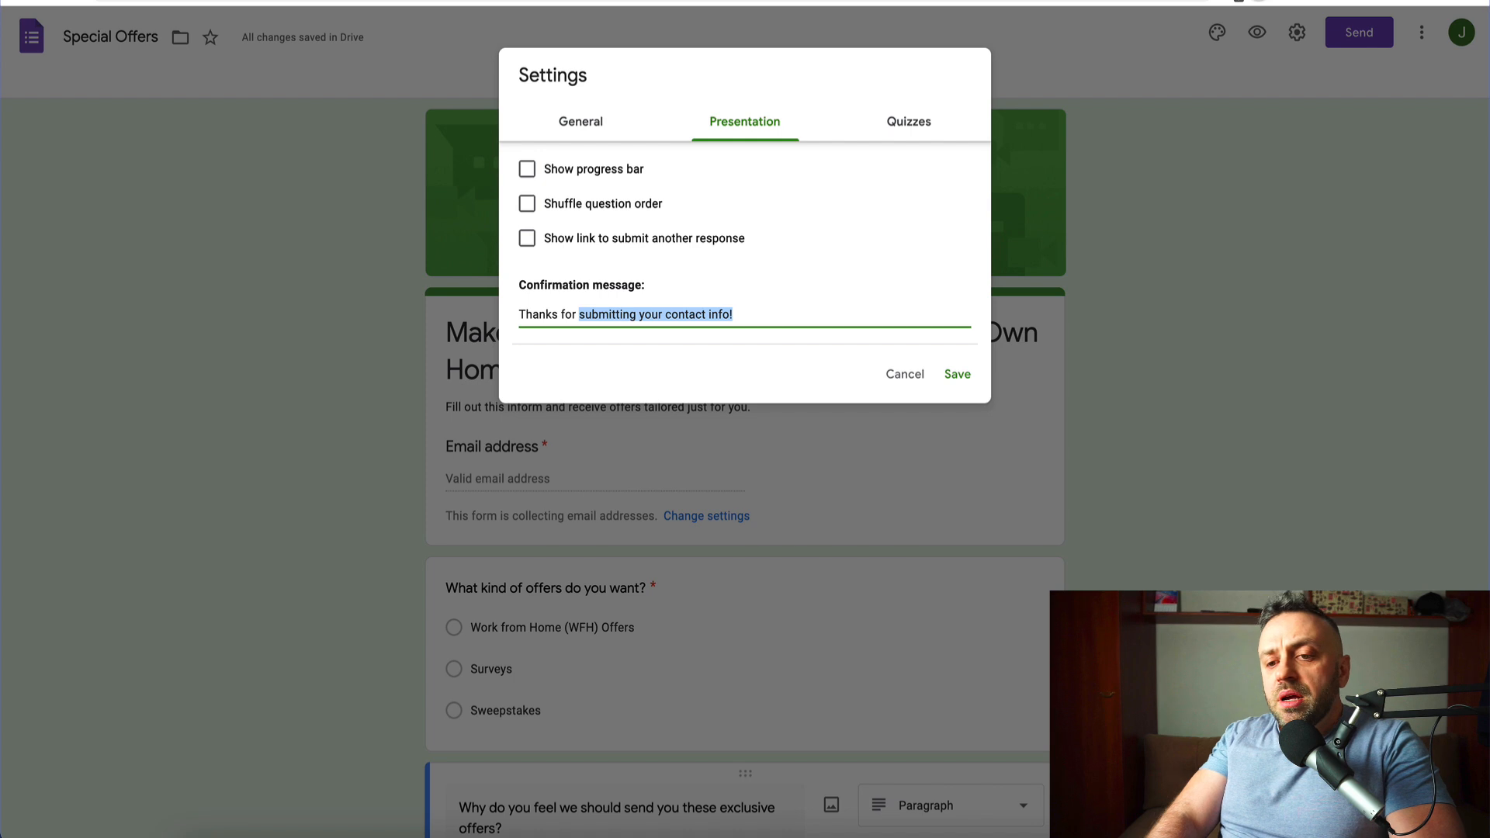
{"action": "type", "text": "applying to or"}
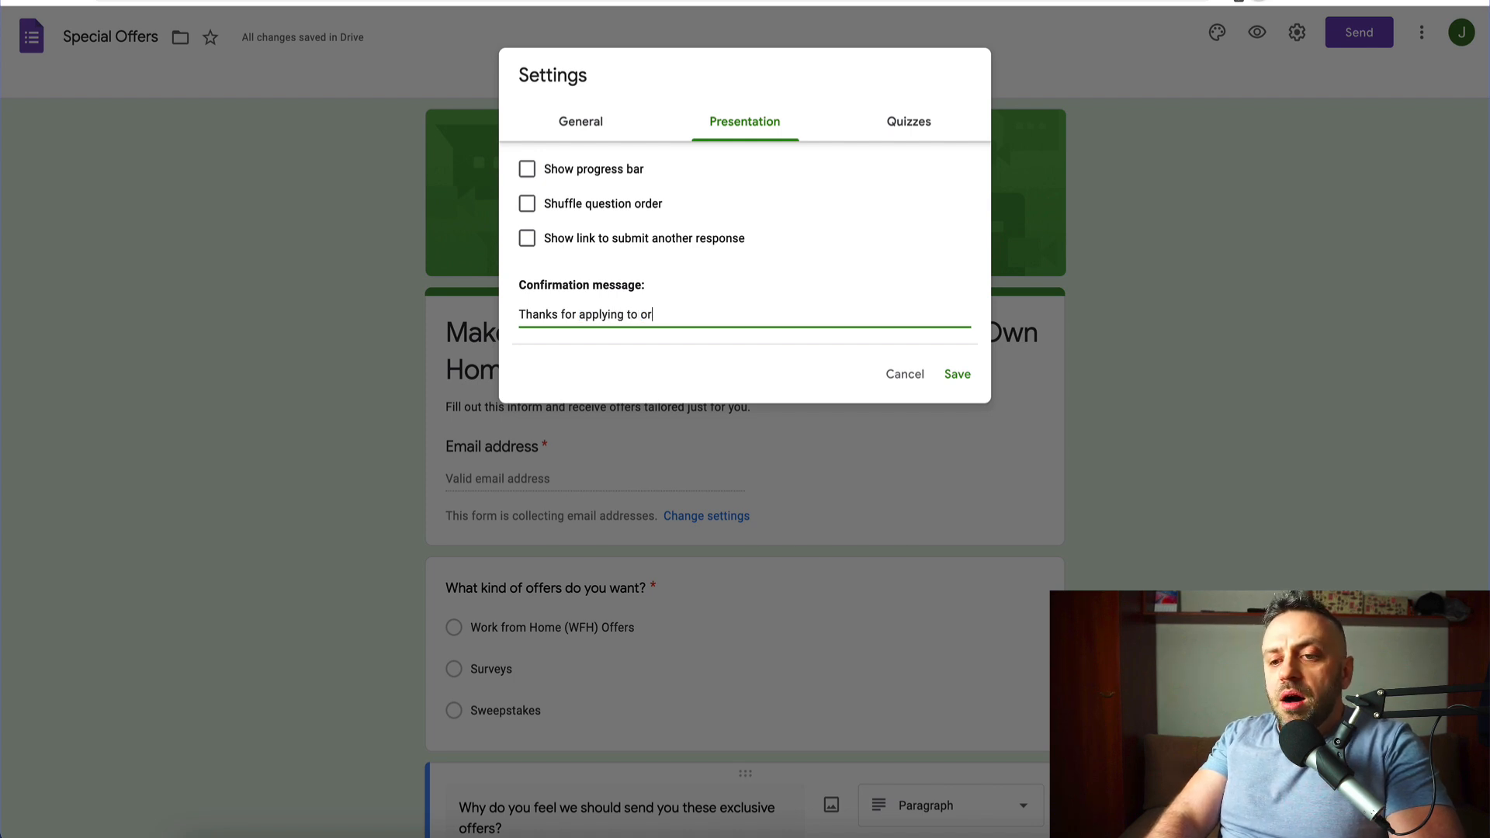
{"action": "key", "text": "BackSpace"}
{"action": "key", "text": "BackSpace"}
{"action": "key", "text": "BackSpace"}
{"action": "key", "text": "BackSpace"}
{"action": "key", "text": "BackSpace"}
{"action": "key", "text": "BackSpace"}
{"action": "key", "text": "BackSpace"}
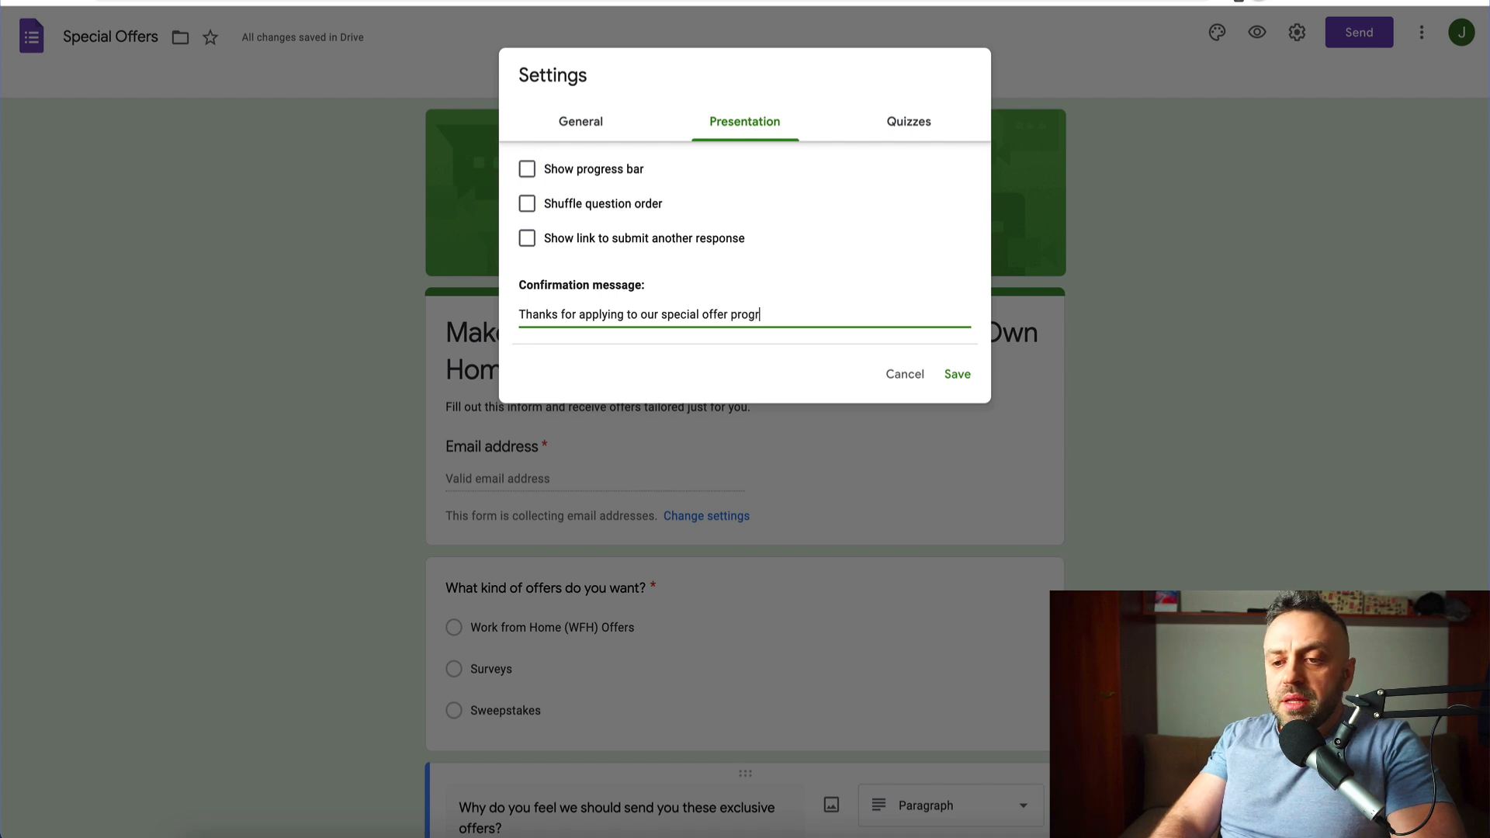
{"action": "left_click", "coordinate": [960, 375]}
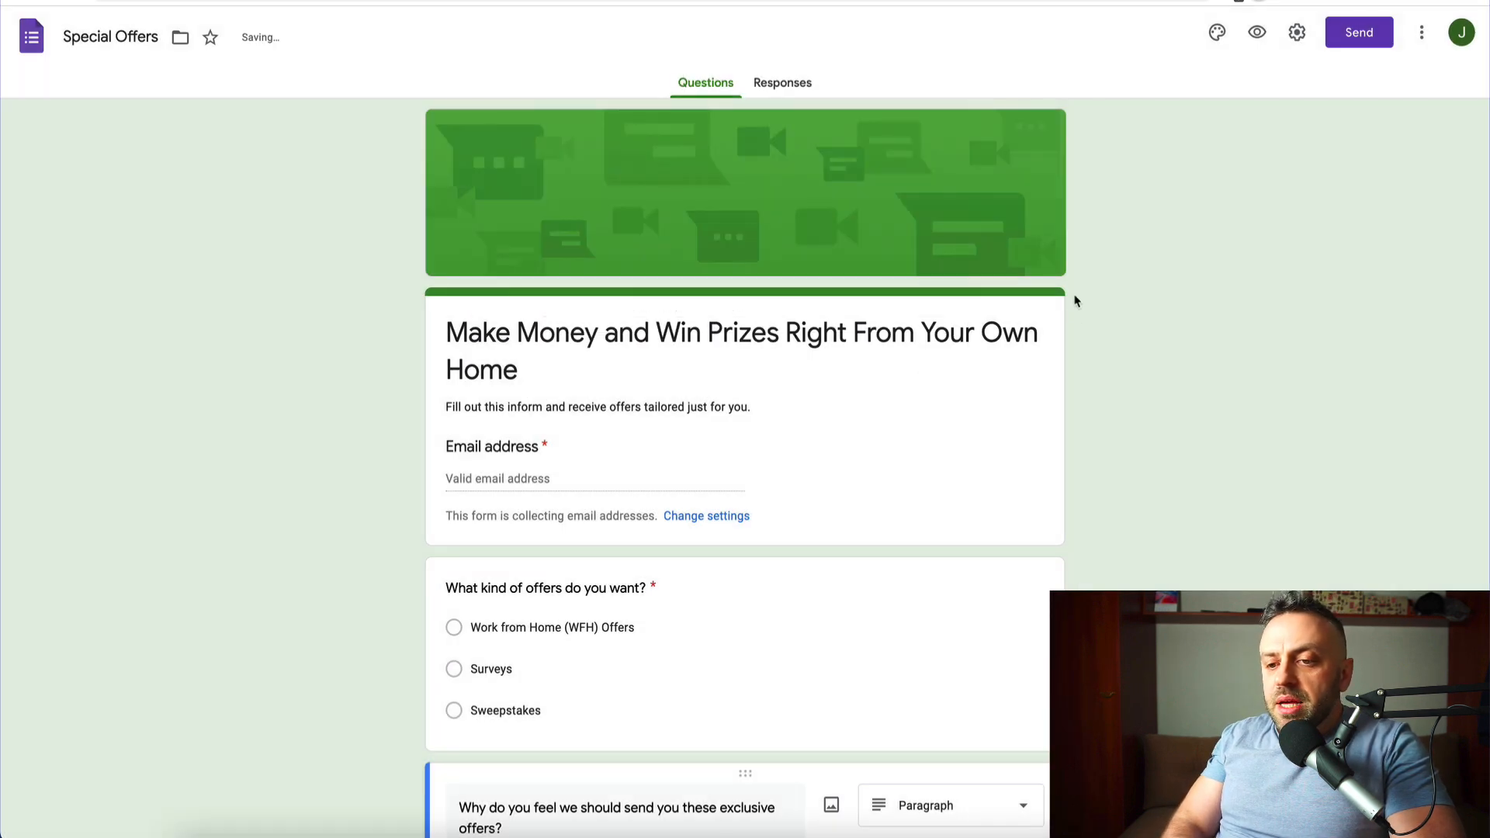
- Copy the form's shortened share link again and close the sharing dialog
{"action": "left_click", "coordinate": [1362, 35]}
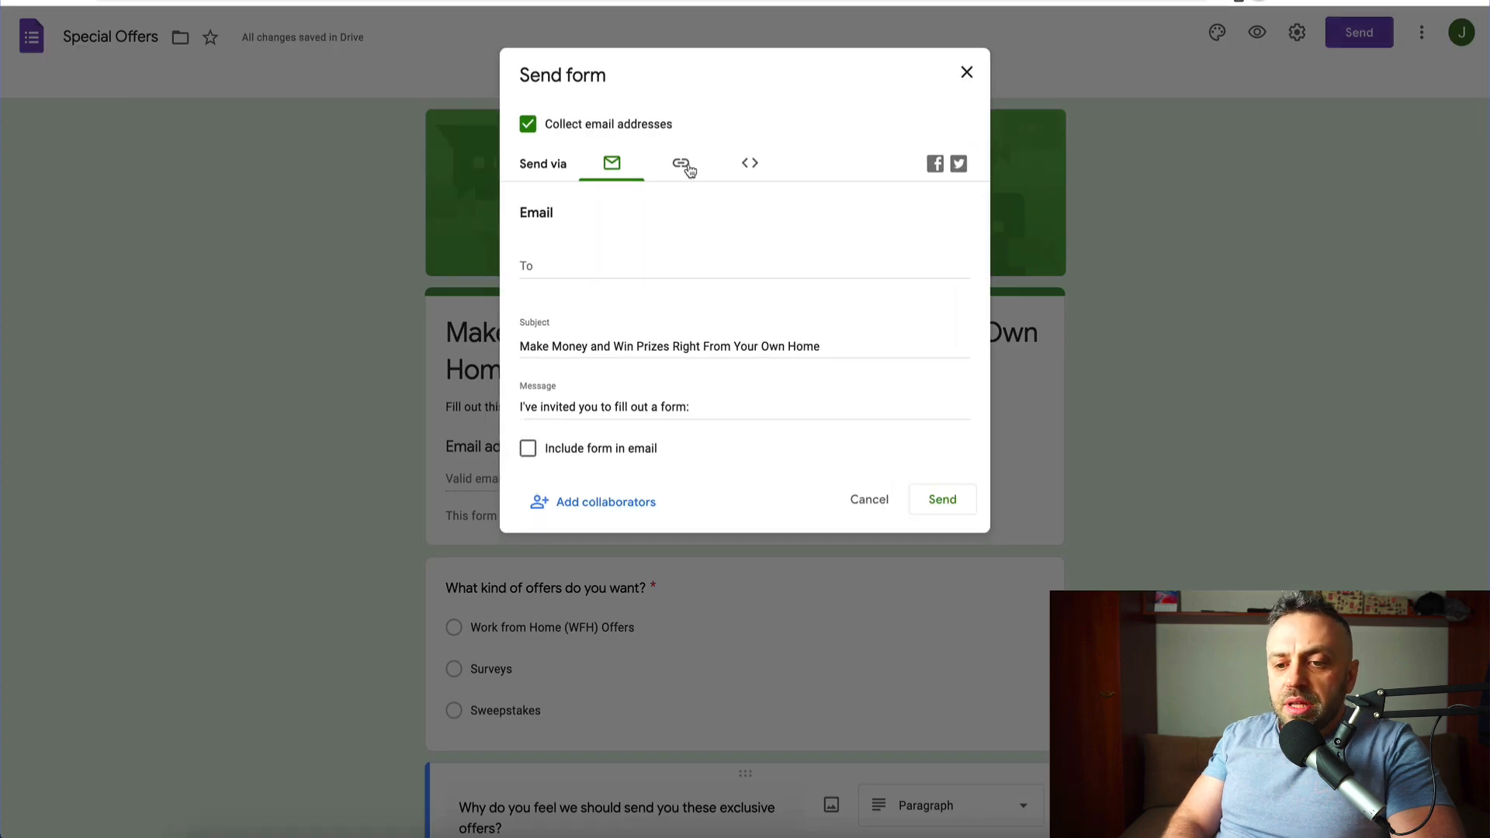
{"action": "left_click", "coordinate": [683, 164]}
{"action": "left_click", "coordinate": [528, 275]}
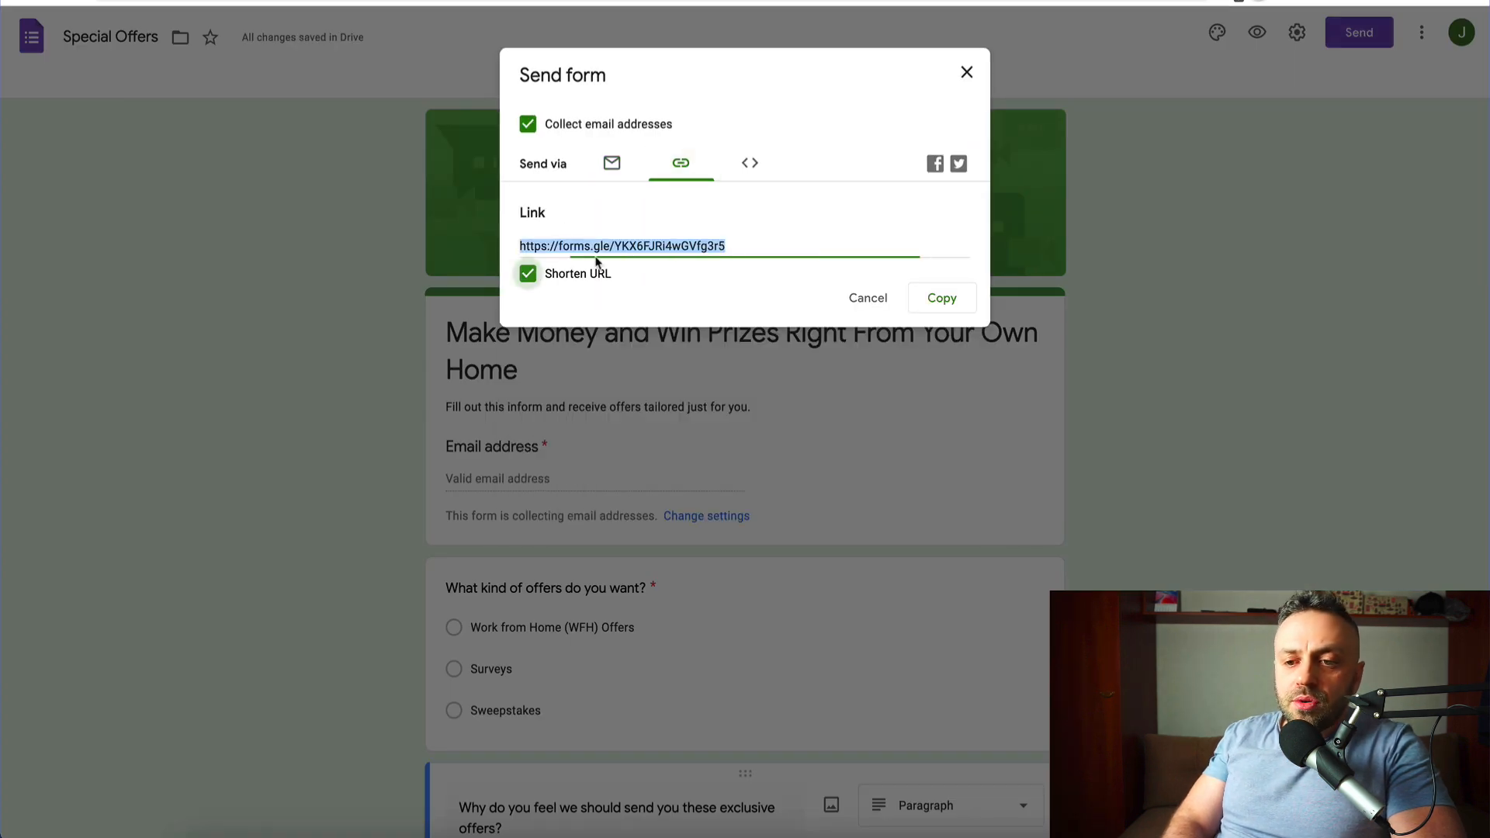
{"action": "left_click", "coordinate": [942, 298]}
{"action": "left_click", "coordinate": [966, 72]}
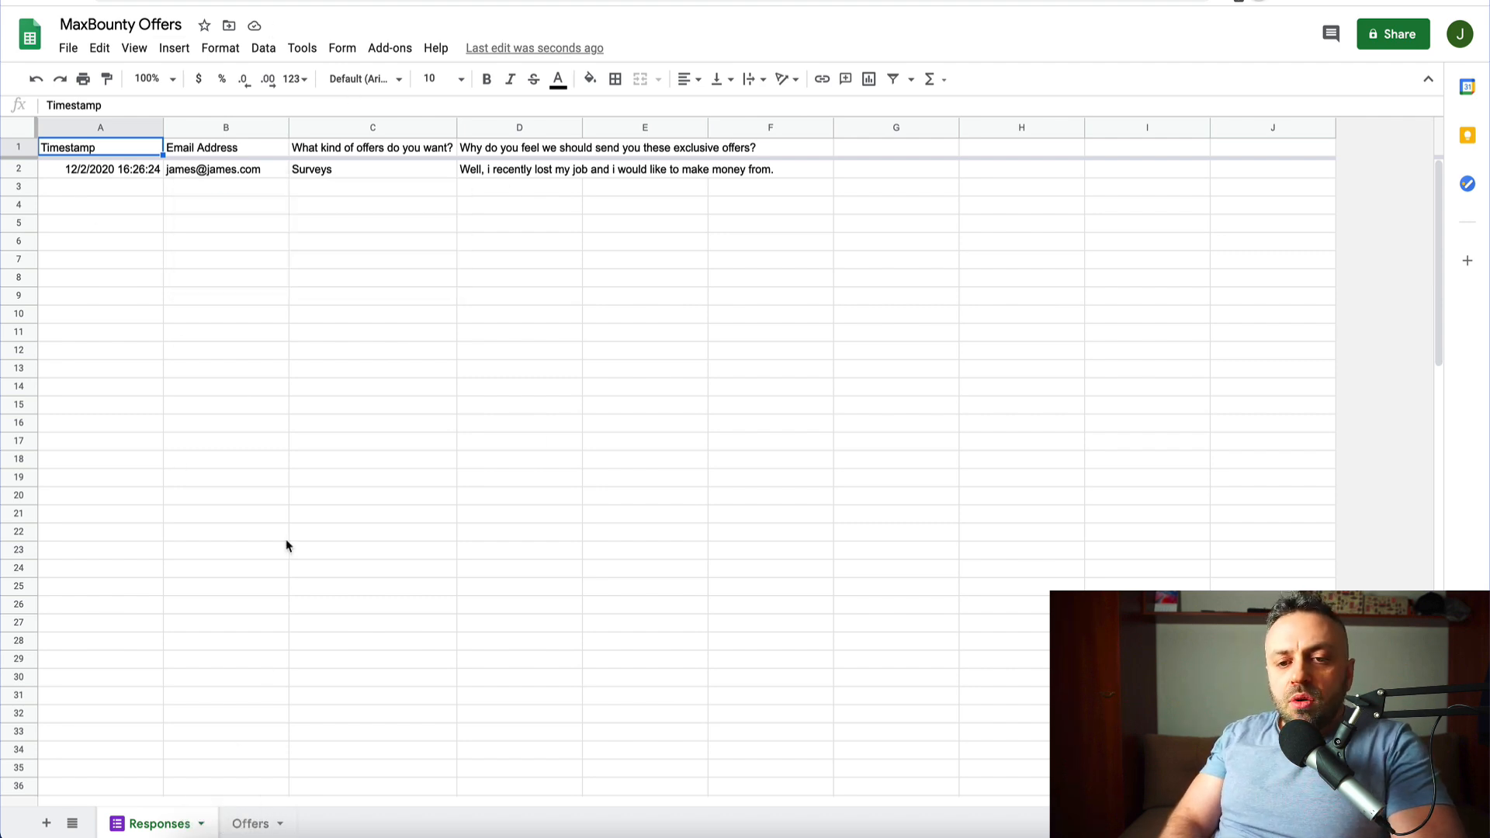
- On the Offers sheet, enter offer names Survey1, Sweepstakes1 and Email Submits1 in A2:A4
{"action": "left_click", "coordinate": [252, 823]}
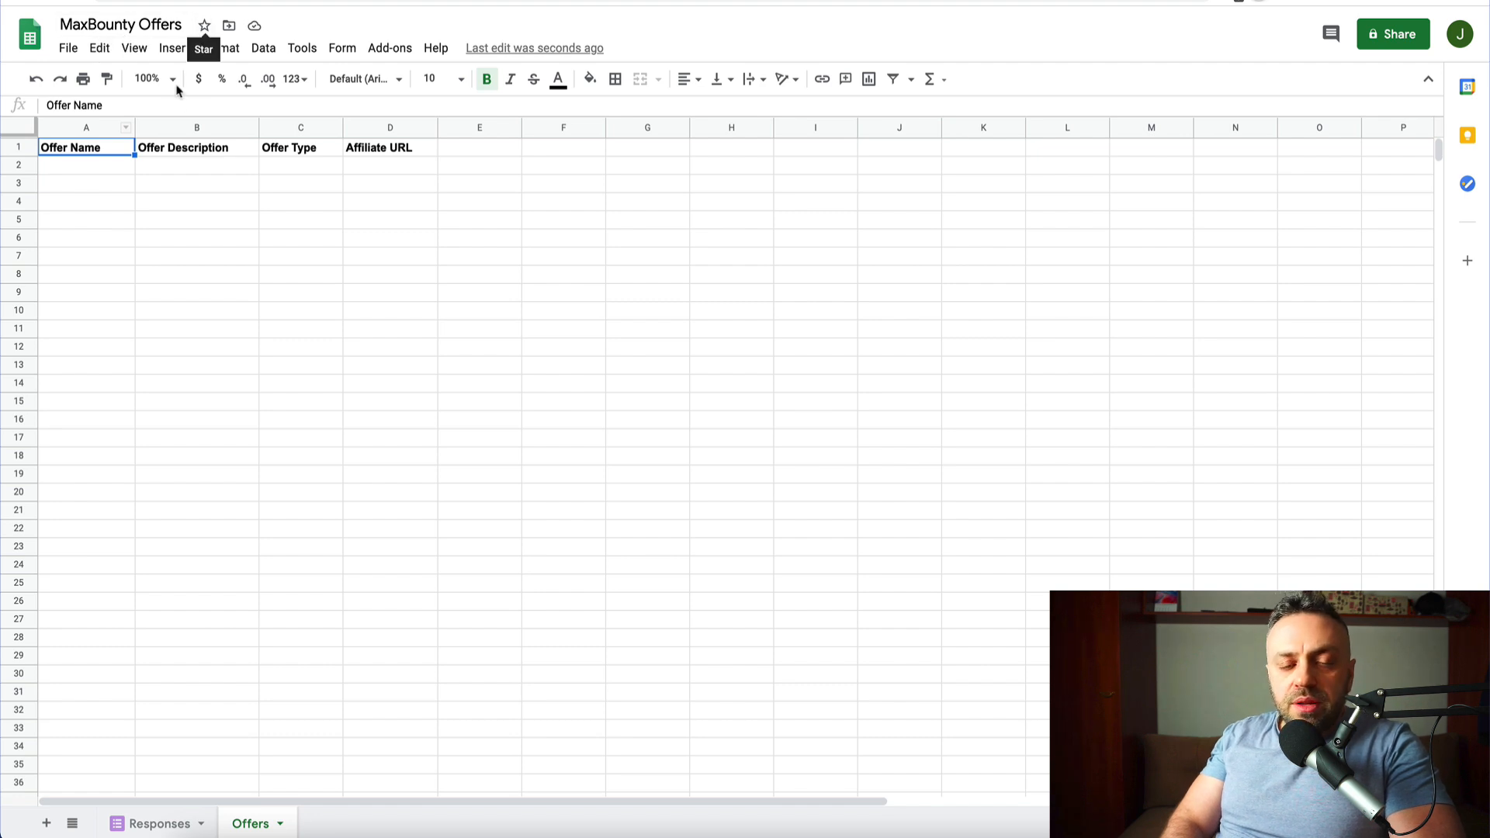
{"action": "left_click", "coordinate": [117, 163]}
{"action": "type", "text": "Survey1"}
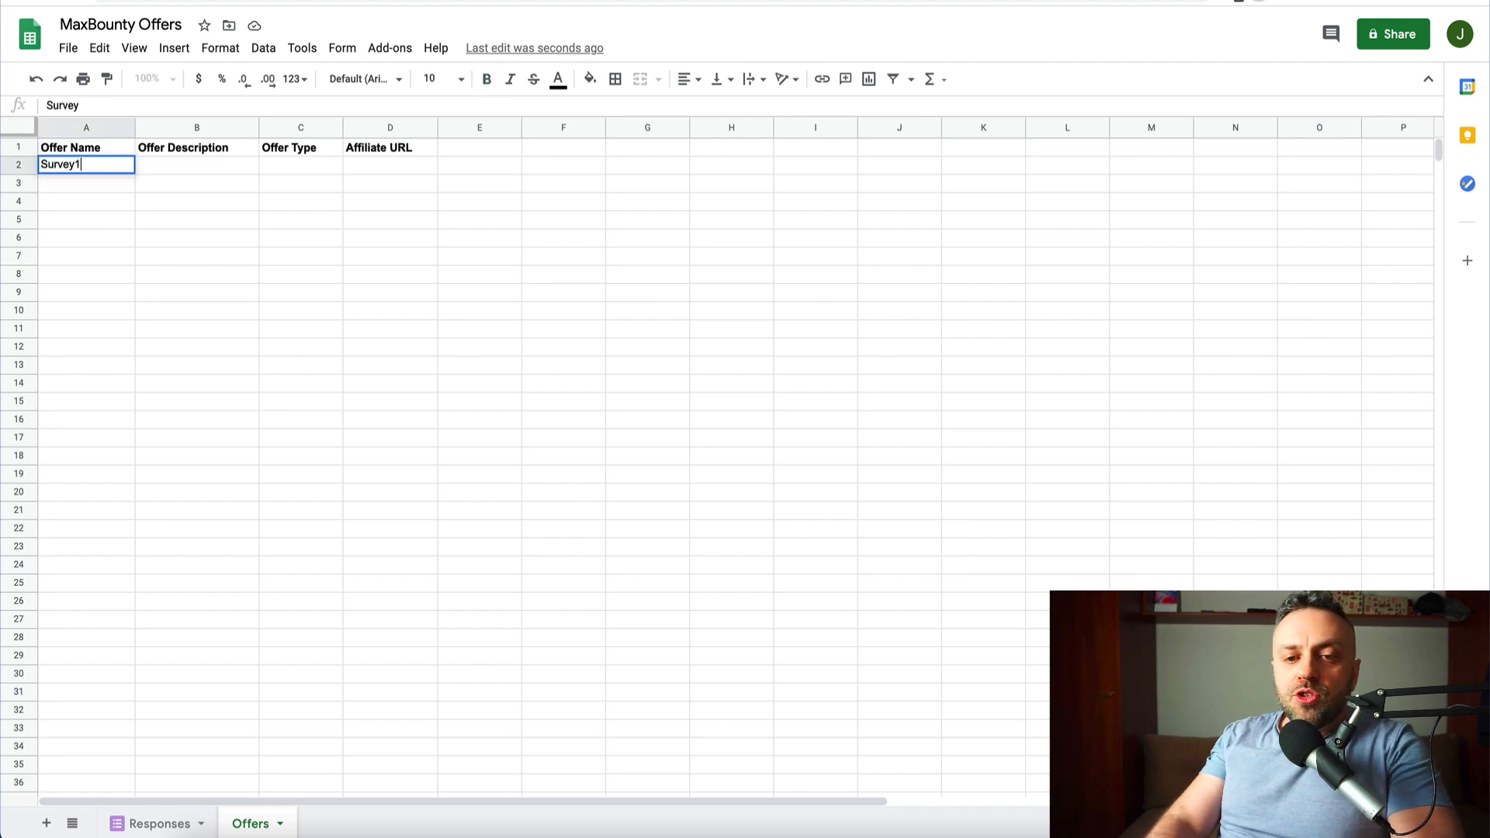
{"action": "key", "text": "Return"}
{"action": "type", "text": "Sweepstakes1"}
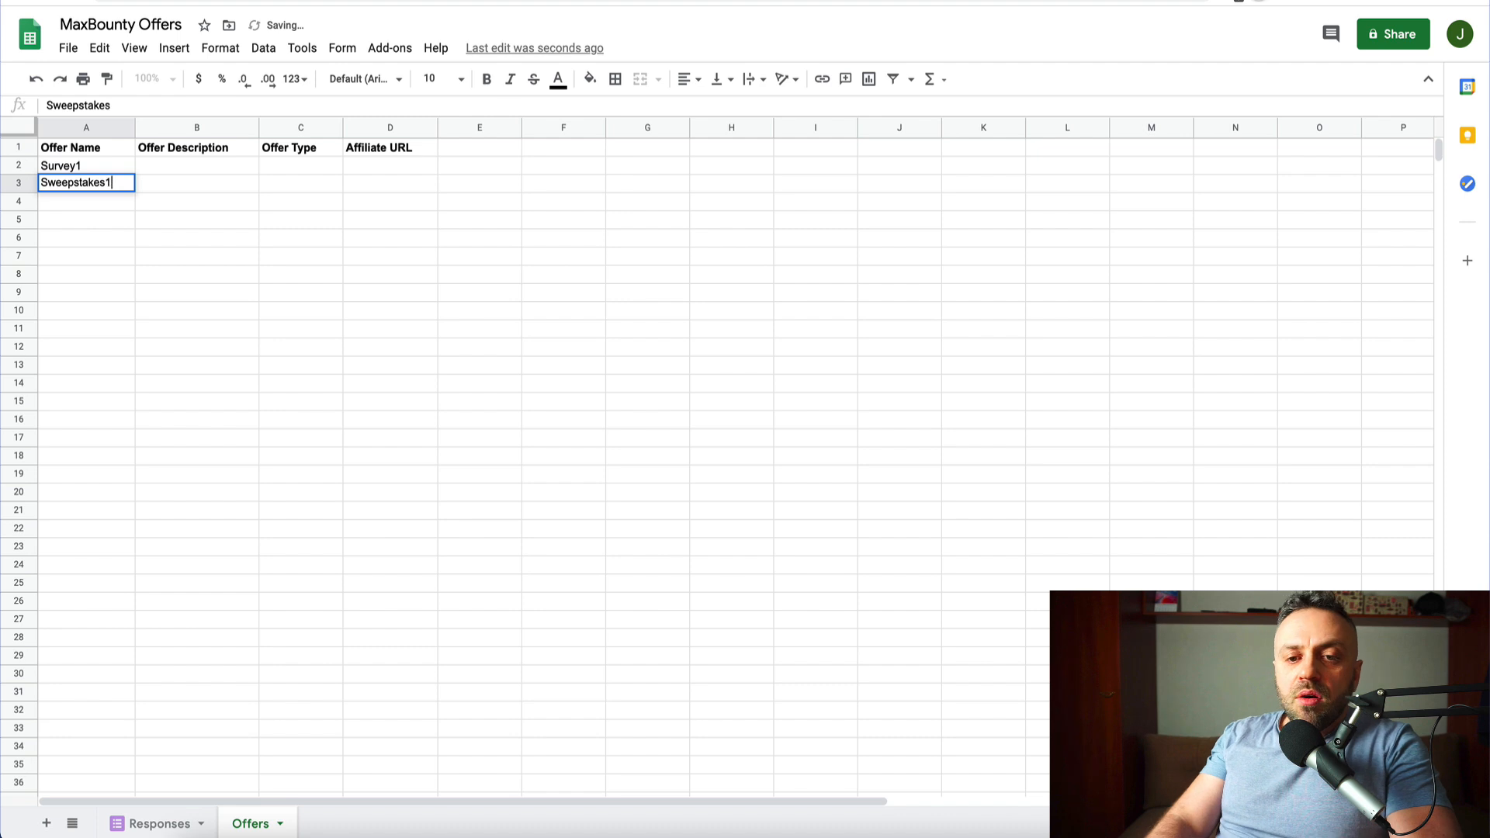
{"action": "key", "text": "Return"}
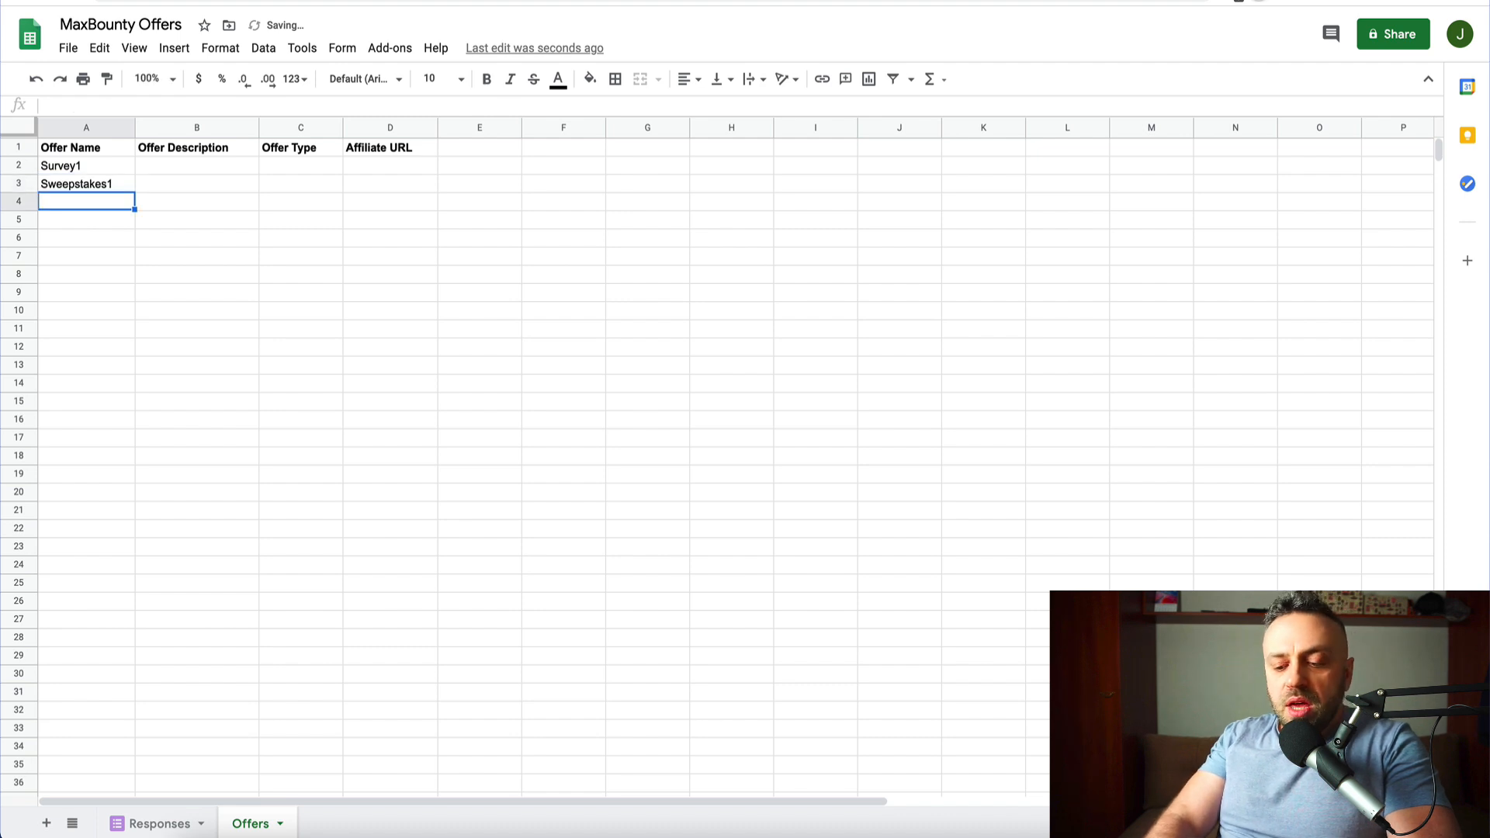
{"action": "type", "text": "EMai"}
{"action": "key", "text": "BackSpace"}
{"action": "key", "text": "BackSpace"}
{"action": "key", "text": "BackSpace"}
{"action": "type", "text": "mail Submits1"}
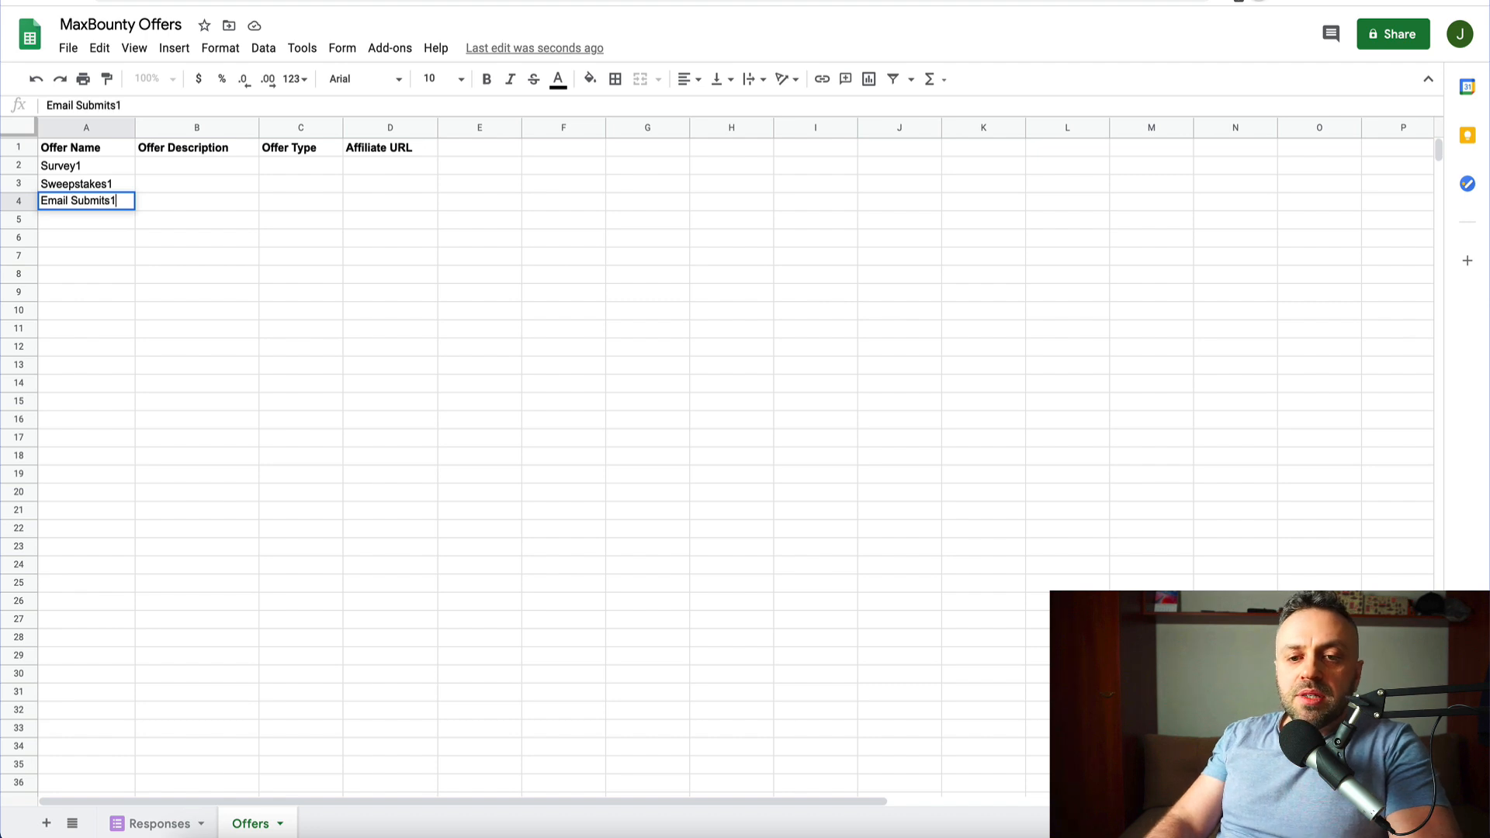
{"action": "key", "text": "Return"}
- Enter descriptions desc1, desc2 and desc3 in B2:B4
{"action": "key", "text": "Up"}
{"action": "key", "text": "Up"}
{"action": "key", "text": "Right"}
{"action": "key", "text": "Up"}
{"action": "type", "text": "desc1"}
{"action": "key", "text": "Return"}
{"action": "type", "text": "desc2"}
{"action": "key", "text": "Return"}
{"action": "type", "text": "desc3"}
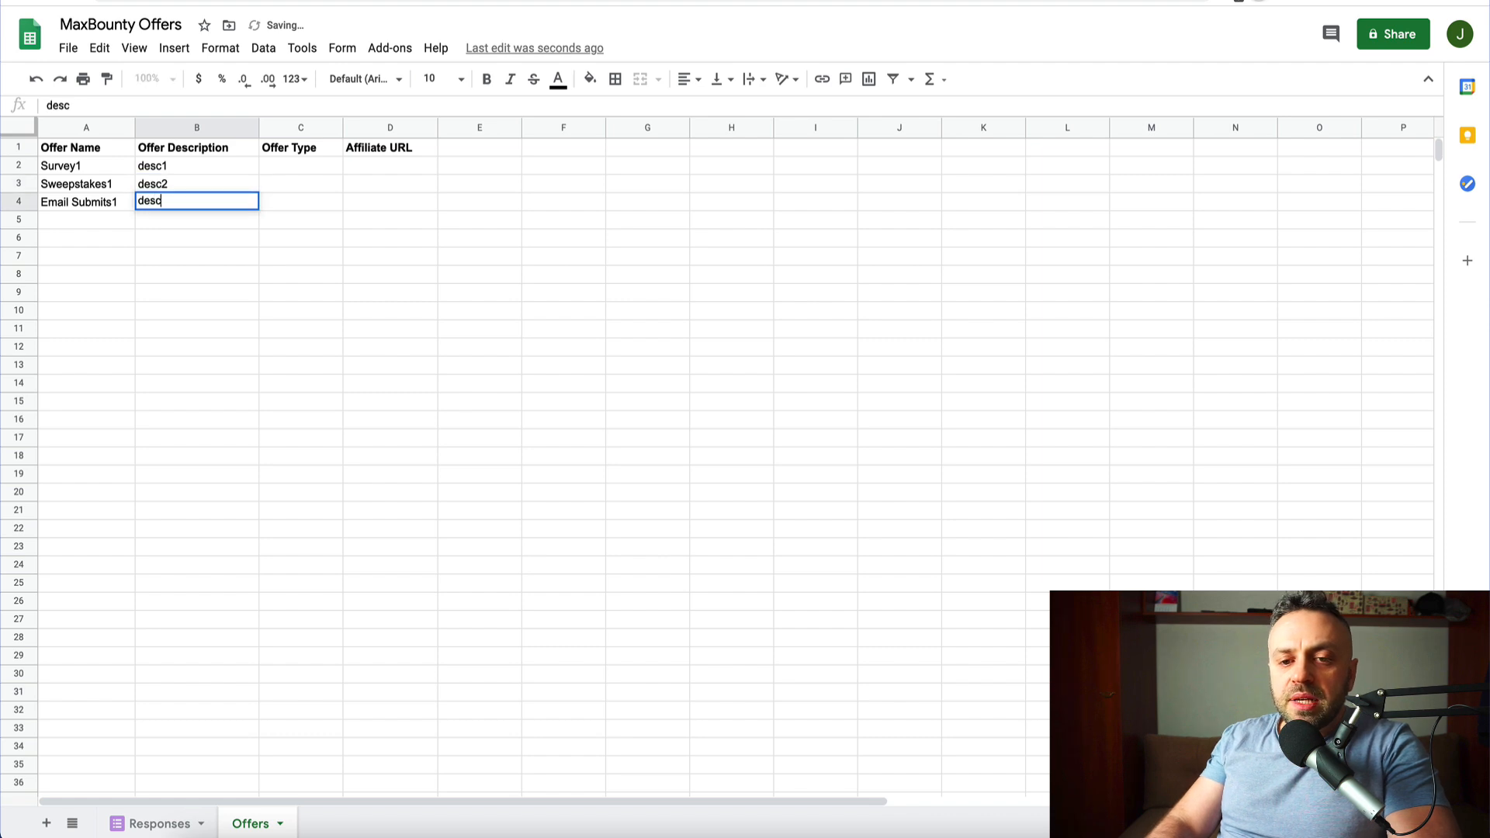
{"action": "key", "text": "Return"}
- Enter offer types Survey, Sweeps and Email in C2:C4
{"action": "key", "text": "Up"}
{"action": "key", "text": "Up"}
{"action": "key", "text": "Up"}
{"action": "key", "text": "Right"}
{"action": "type", "text": "Survey"}
{"action": "key", "text": "Return"}
{"action": "type", "text": "Sweeps"}
{"action": "key", "text": "Return"}
{"action": "key", "text": "Escape"}
{"action": "key", "text": "Up"}
{"action": "key", "text": "Down"}
{"action": "type", "text": "Email"}
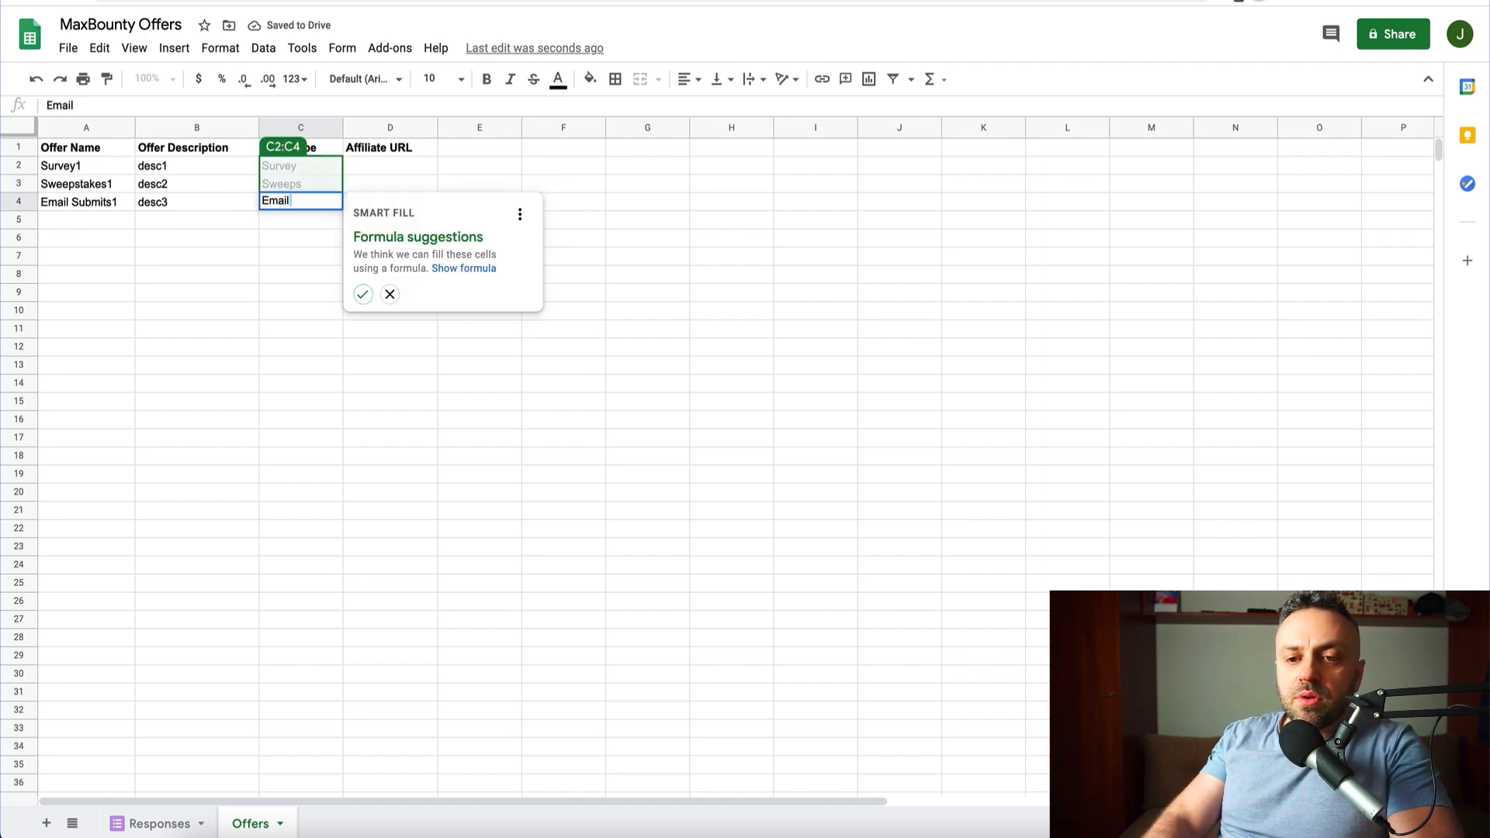
{"action": "key", "text": "Return"}
{"action": "key", "text": "Up"}
{"action": "key", "text": "Up"}
{"action": "key", "text": "Up"}
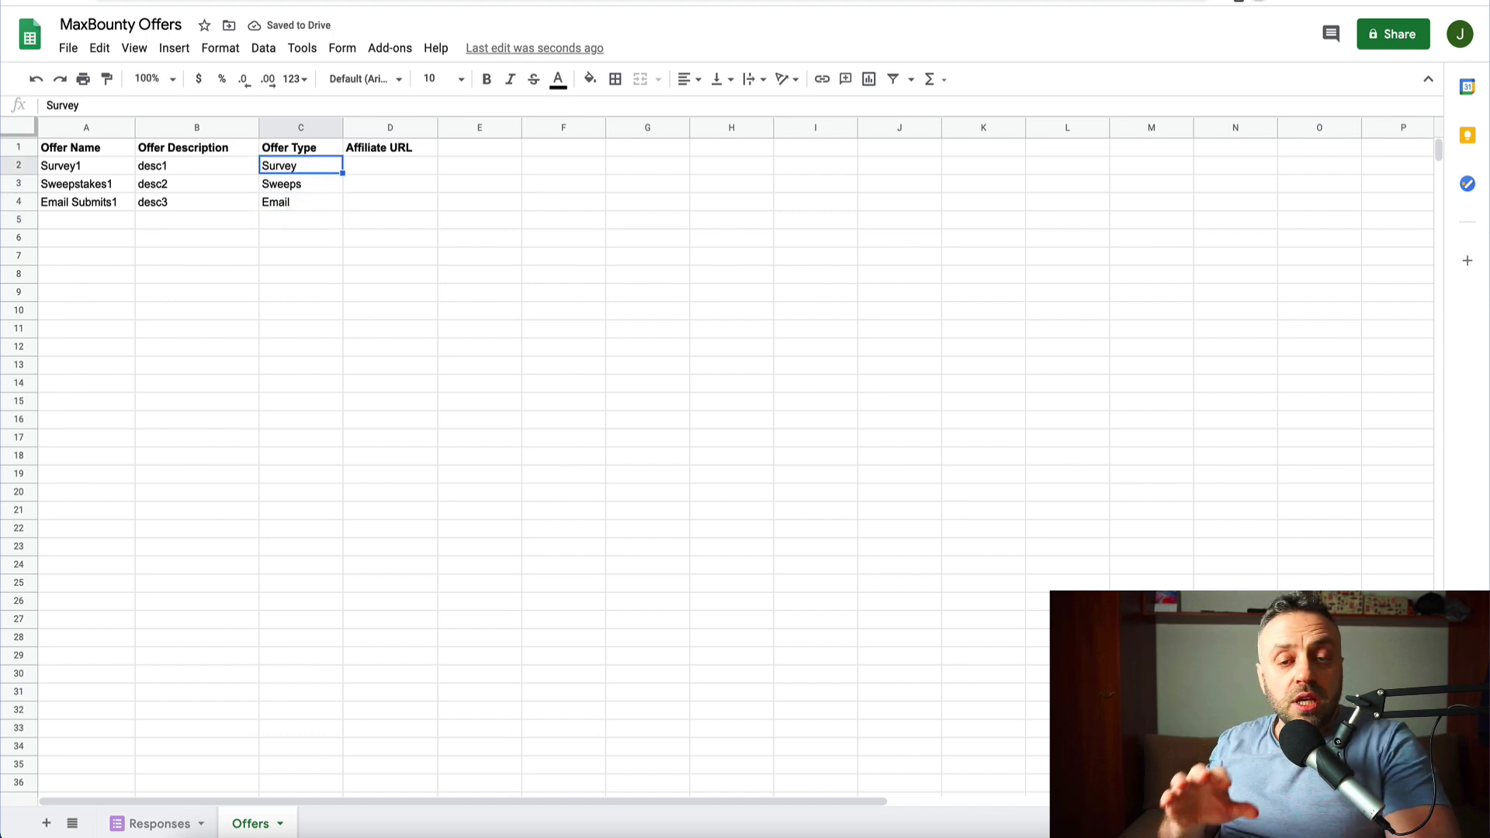
{"action": "left_click", "coordinate": [383, 161]}
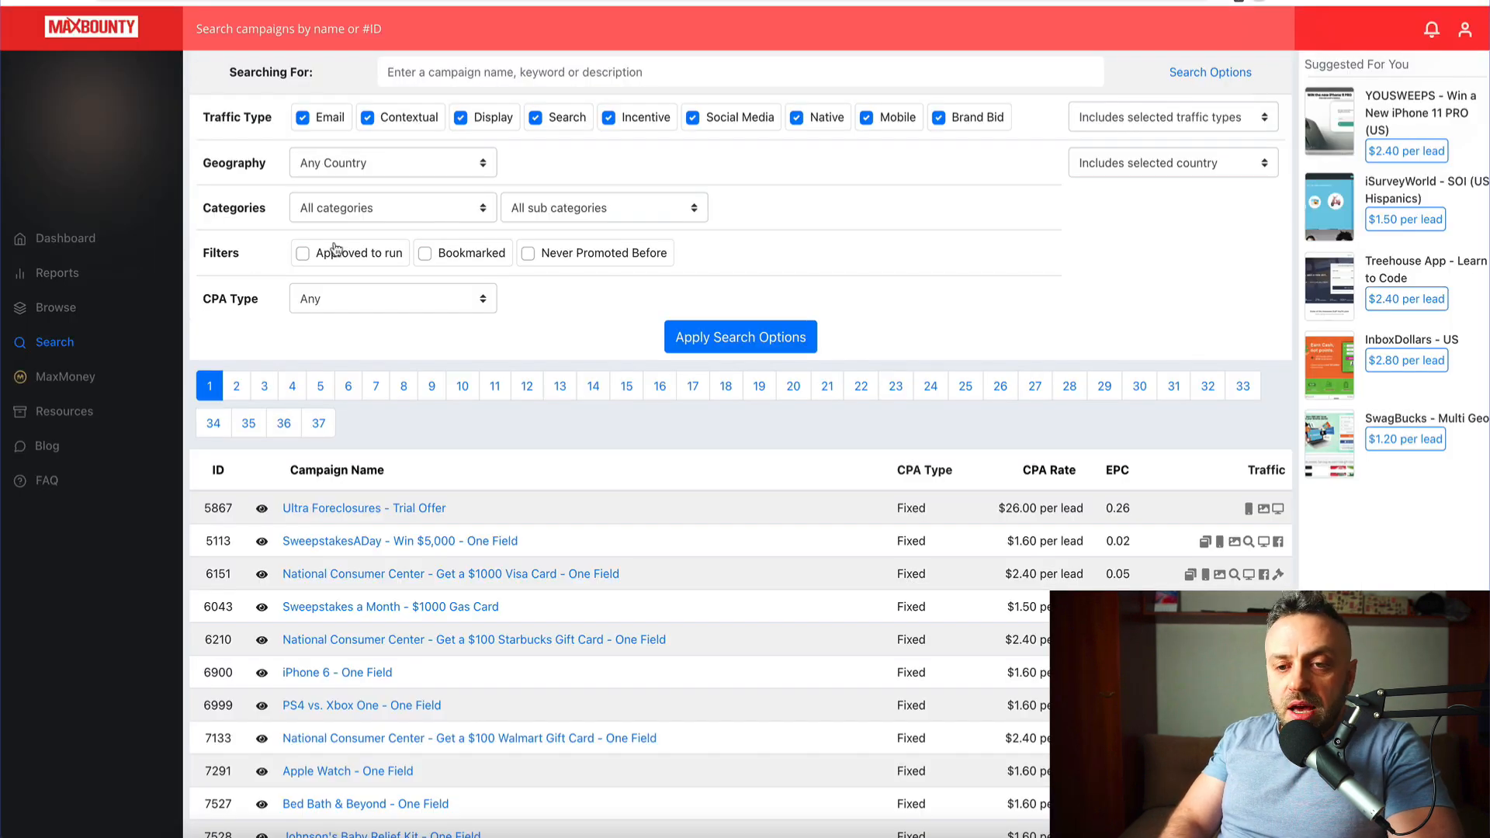
- Search MaxBounty for approved-to-run Sweepstakes offers in the United States and review the results
{"action": "left_click", "coordinate": [414, 215]}
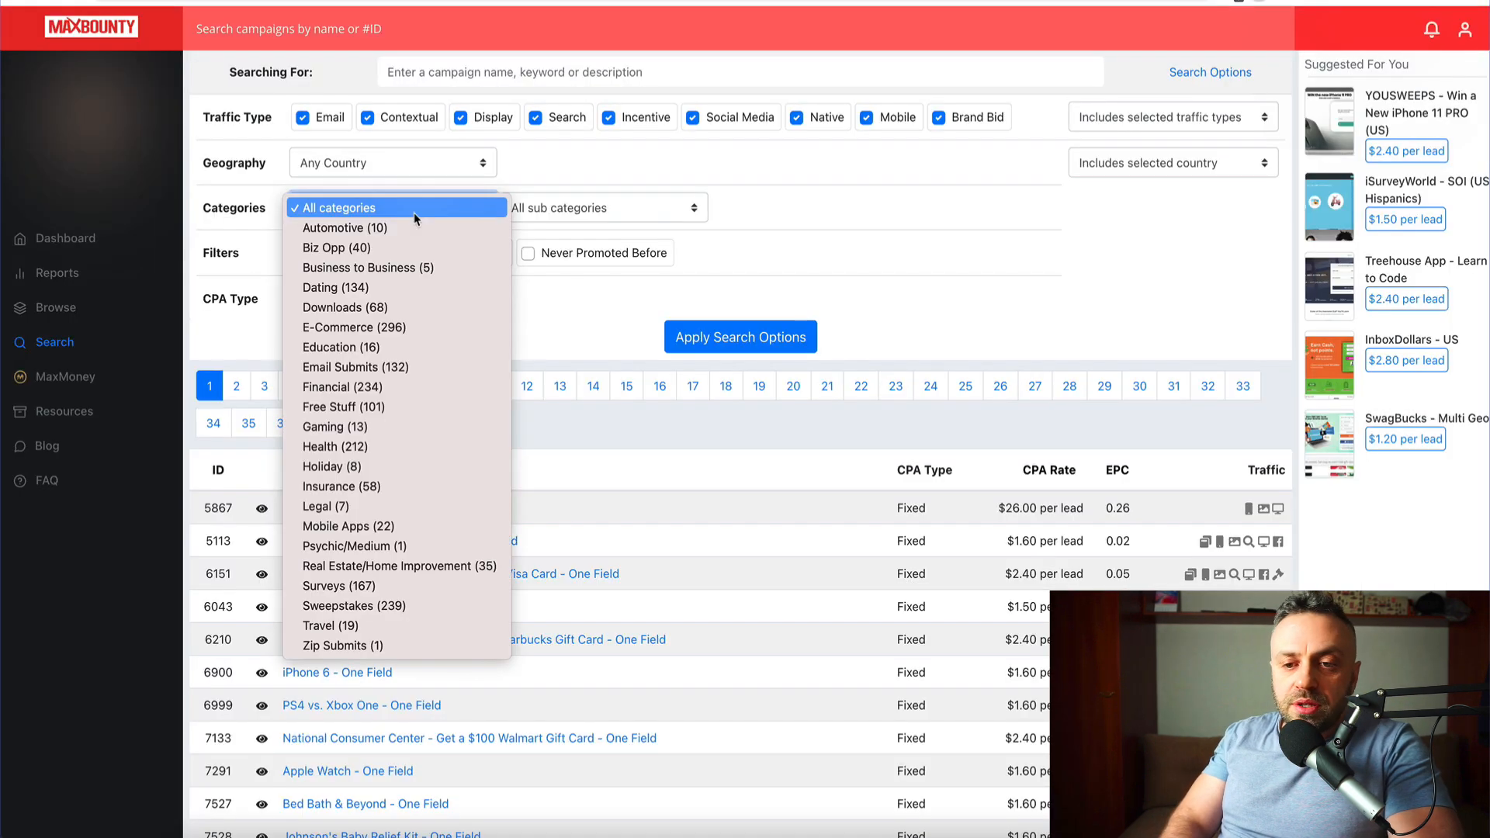
{"action": "left_click", "coordinate": [396, 607]}
{"action": "left_click", "coordinate": [437, 161]}
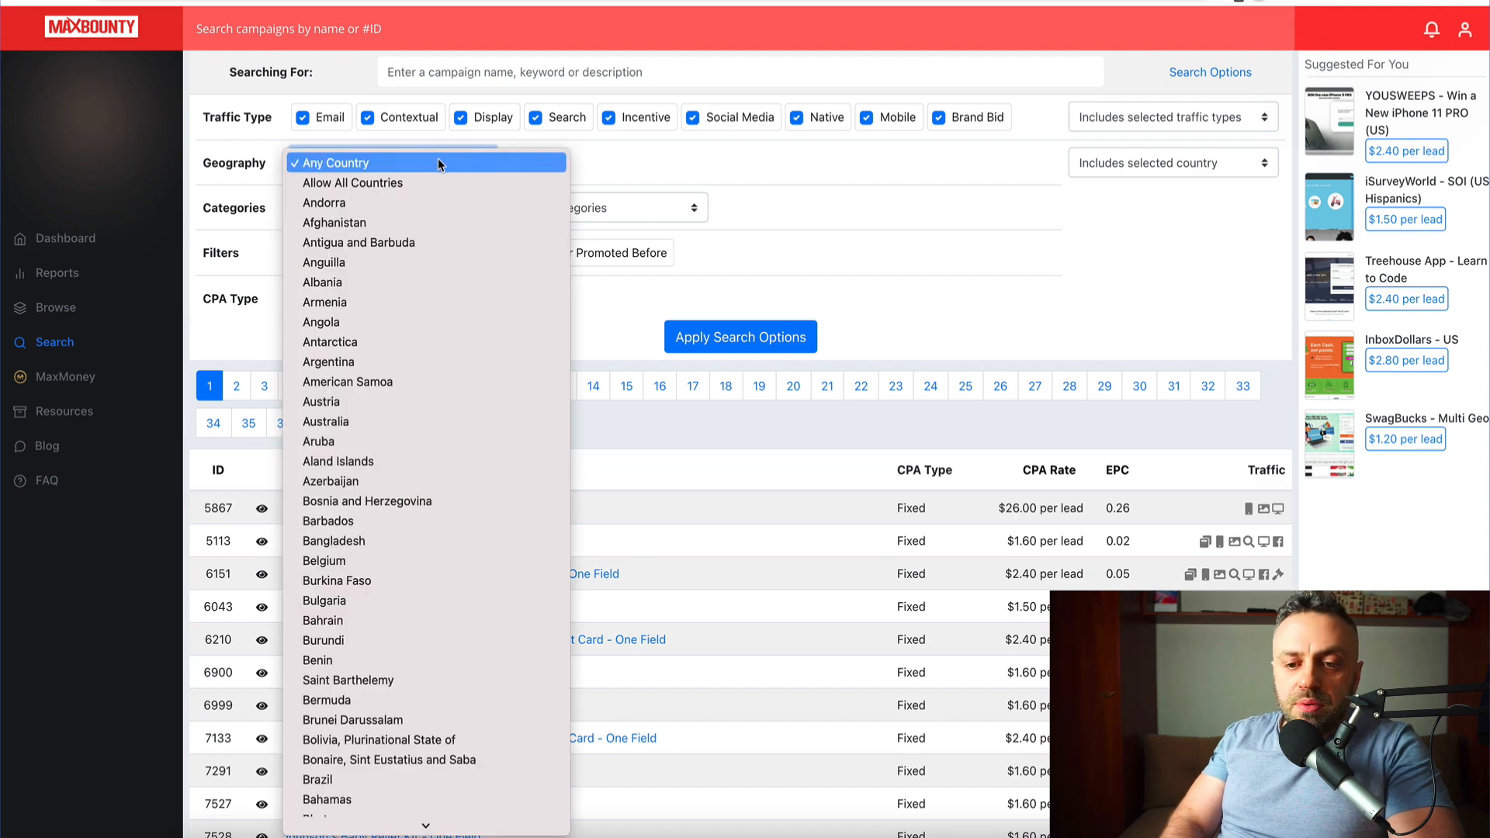
{"action": "scroll", "coordinate": [392, 532], "scroll_direction": "down", "scroll_amount": 2}
{"action": "scroll", "coordinate": [393, 535], "scroll_direction": "down", "scroll_amount": 15}
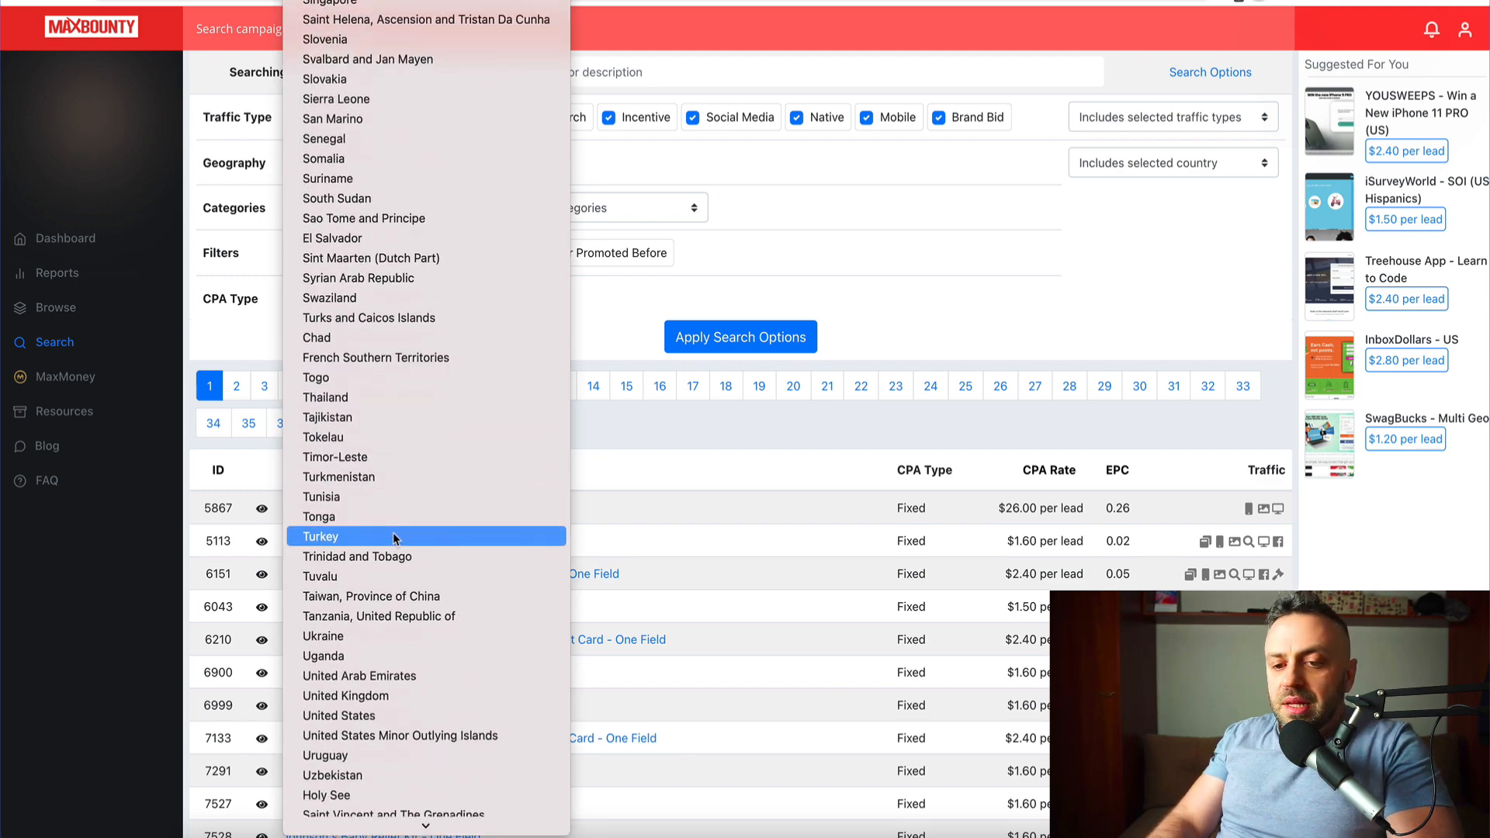
{"action": "key", "text": "Down"}
{"action": "key", "text": "Down"}
{"action": "key", "text": "Down"}
{"action": "key", "text": "Down"}
{"action": "key", "text": "Down"}
{"action": "key", "text": "Down"}
{"action": "key", "text": "Down"}
{"action": "key", "text": "Down"}
{"action": "key", "text": "Down"}
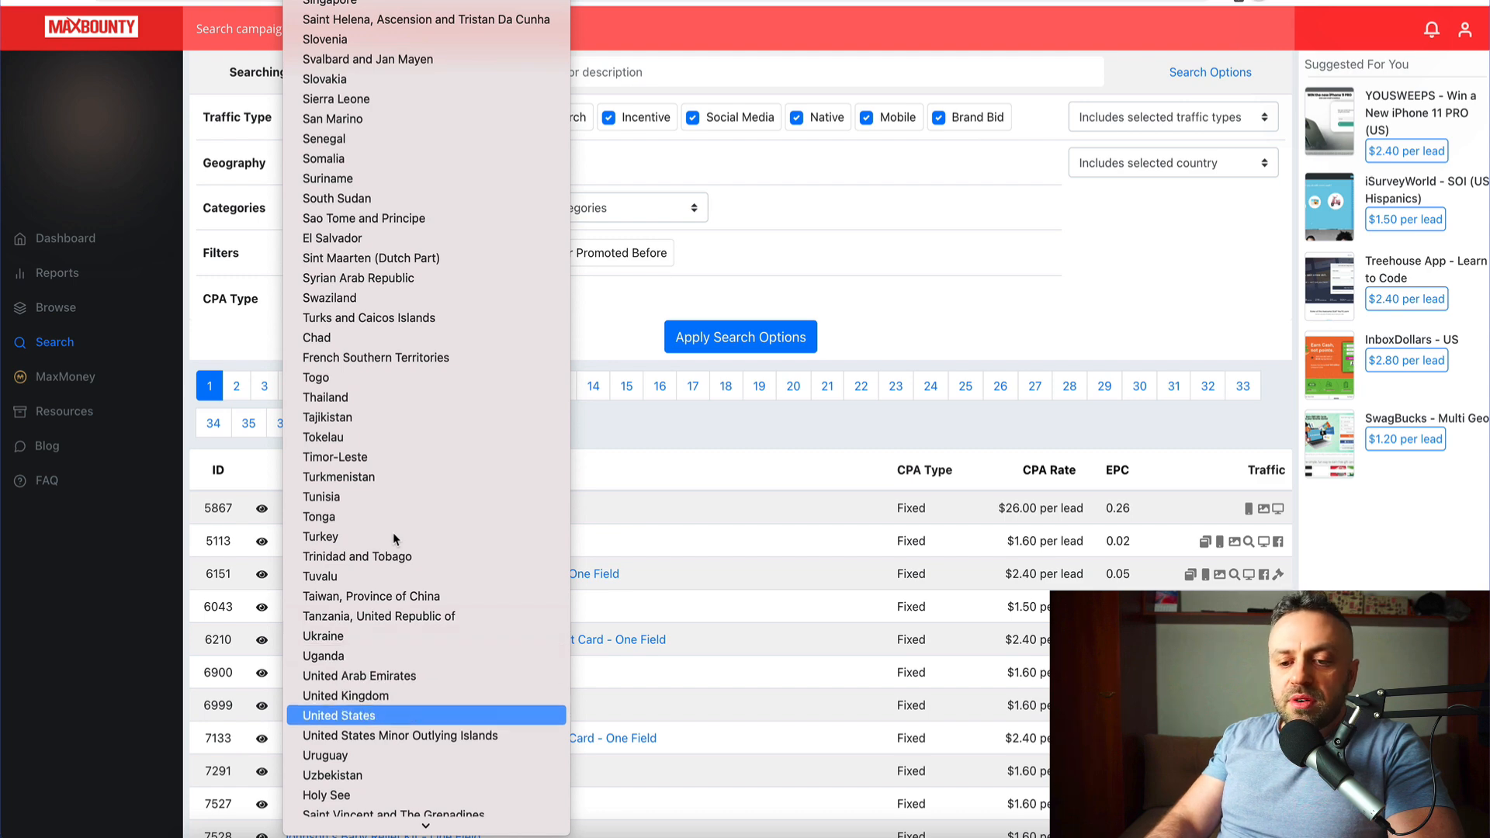
{"action": "left_click", "coordinate": [349, 715]}
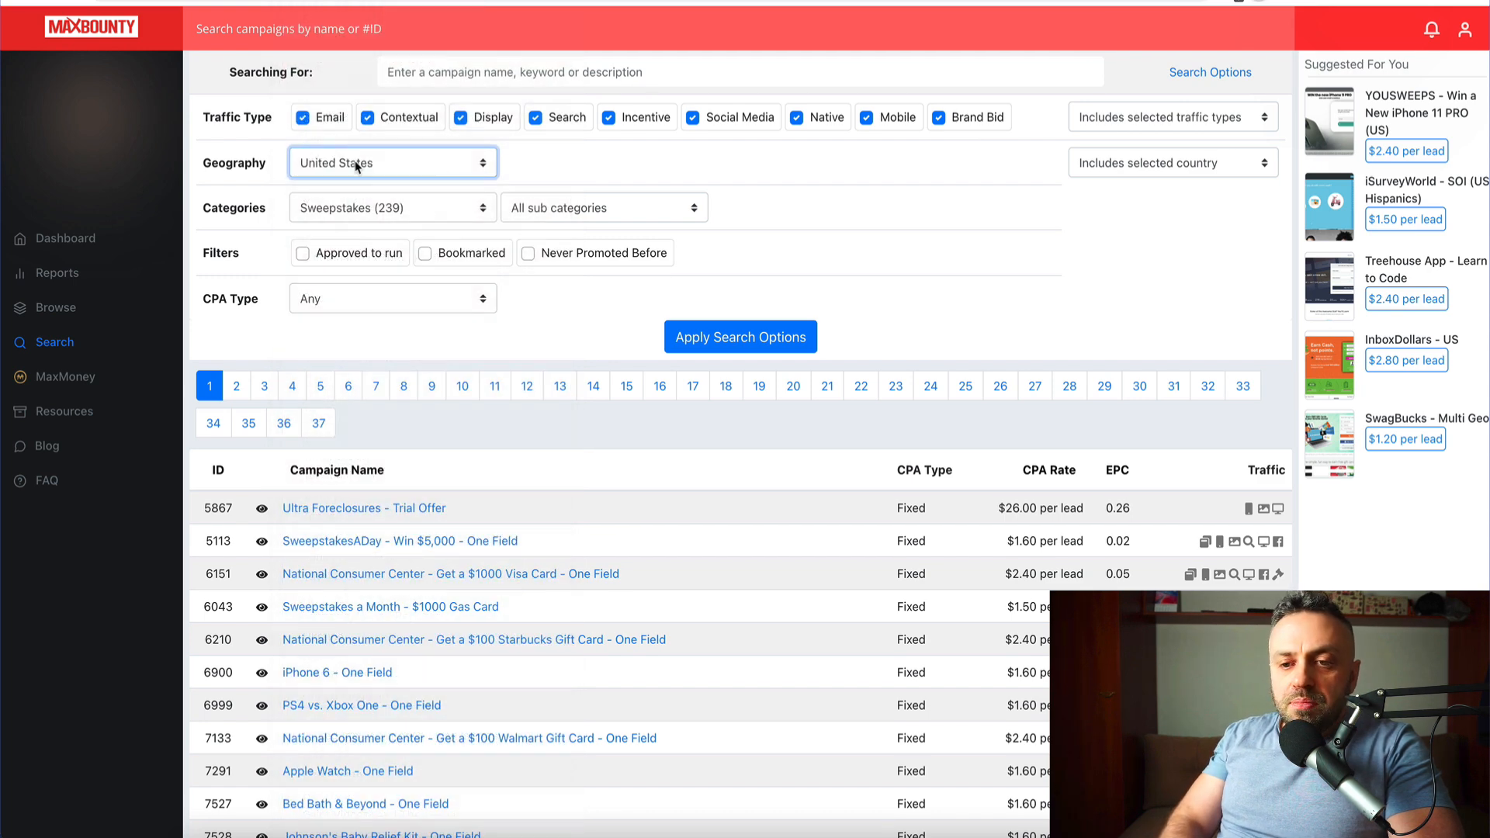
{"action": "left_click", "coordinate": [303, 255]}
{"action": "left_click", "coordinate": [727, 339]}
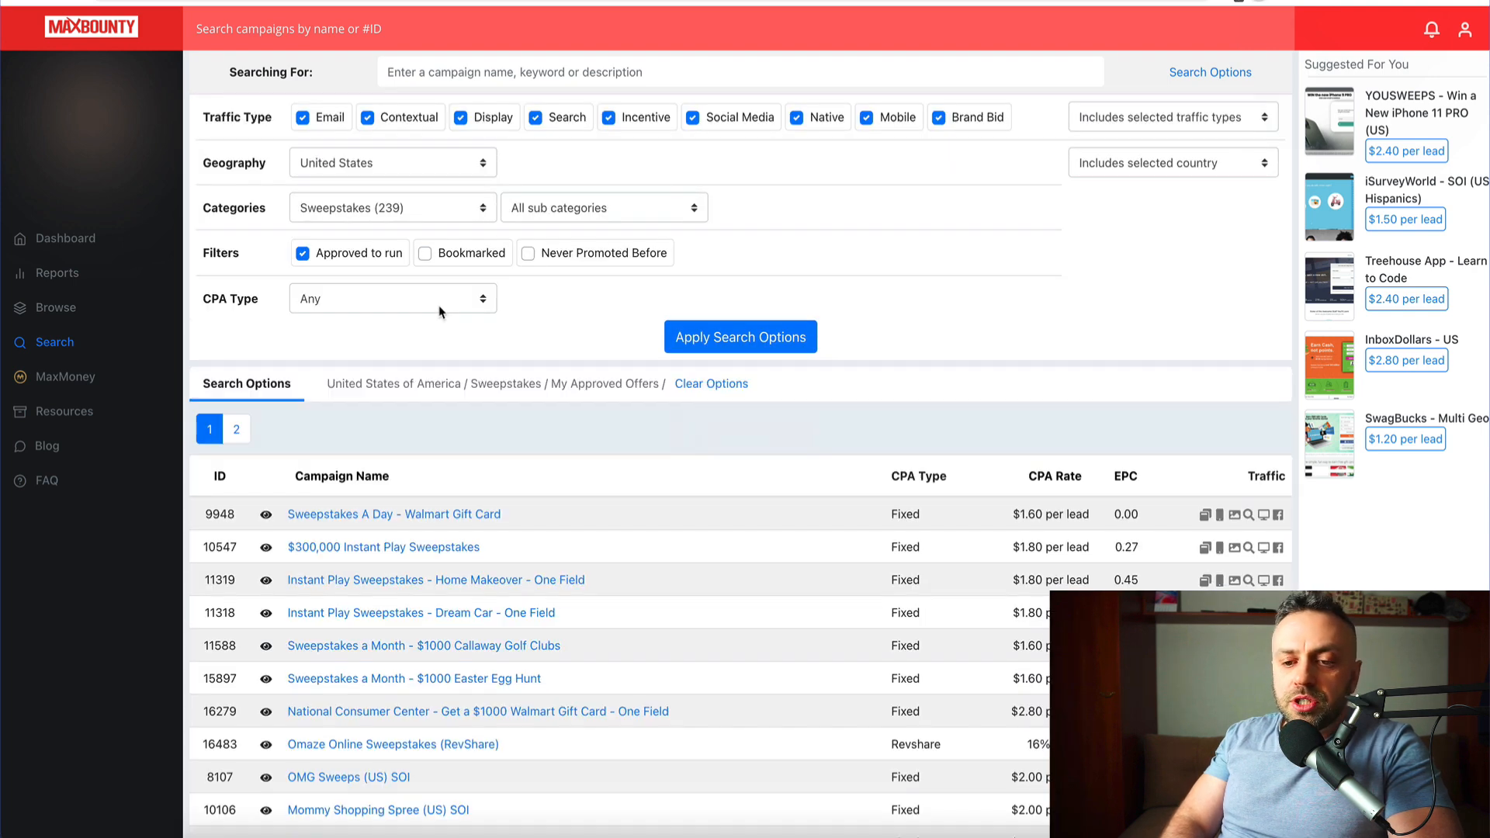
{"action": "scroll", "coordinate": [439, 312], "scroll_direction": "down", "scroll_amount": 3}
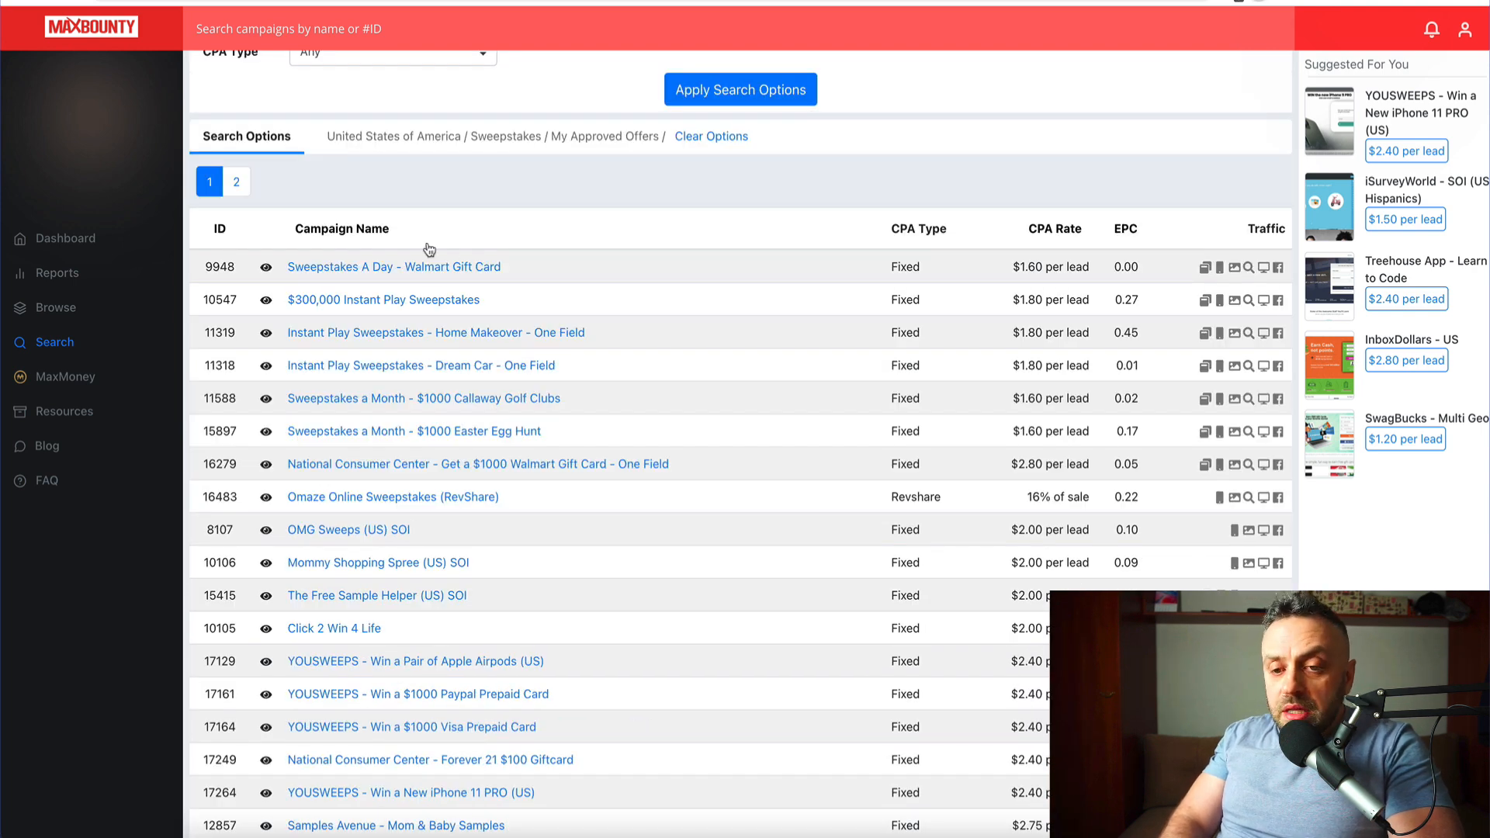
{"action": "scroll", "coordinate": [427, 249], "scroll_direction": "up", "scroll_amount": 3}
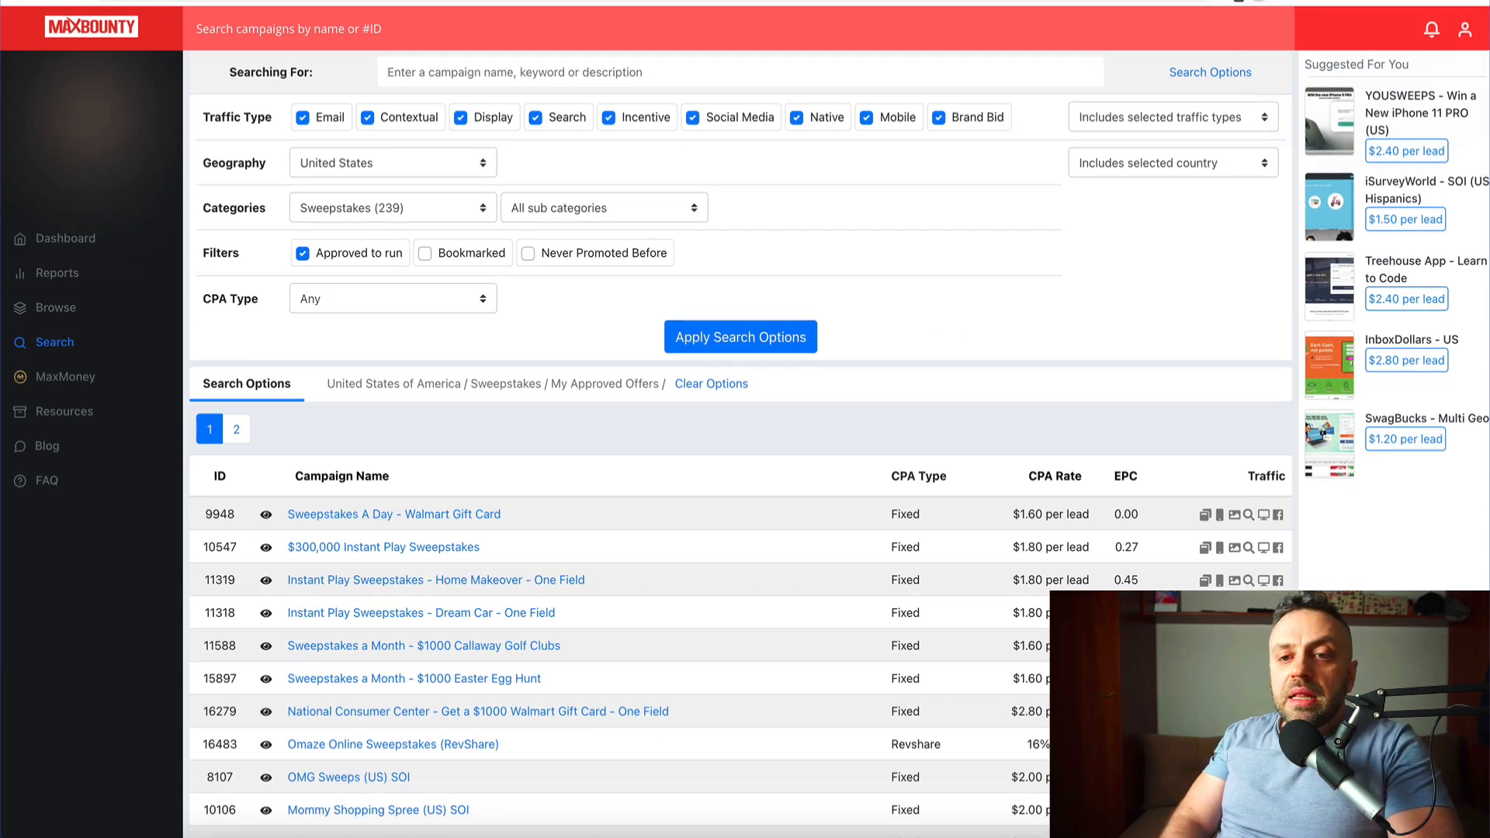
{"action": "left_click", "coordinate": [310, 1]}
{"action": "type", "text": "https://news.com"}
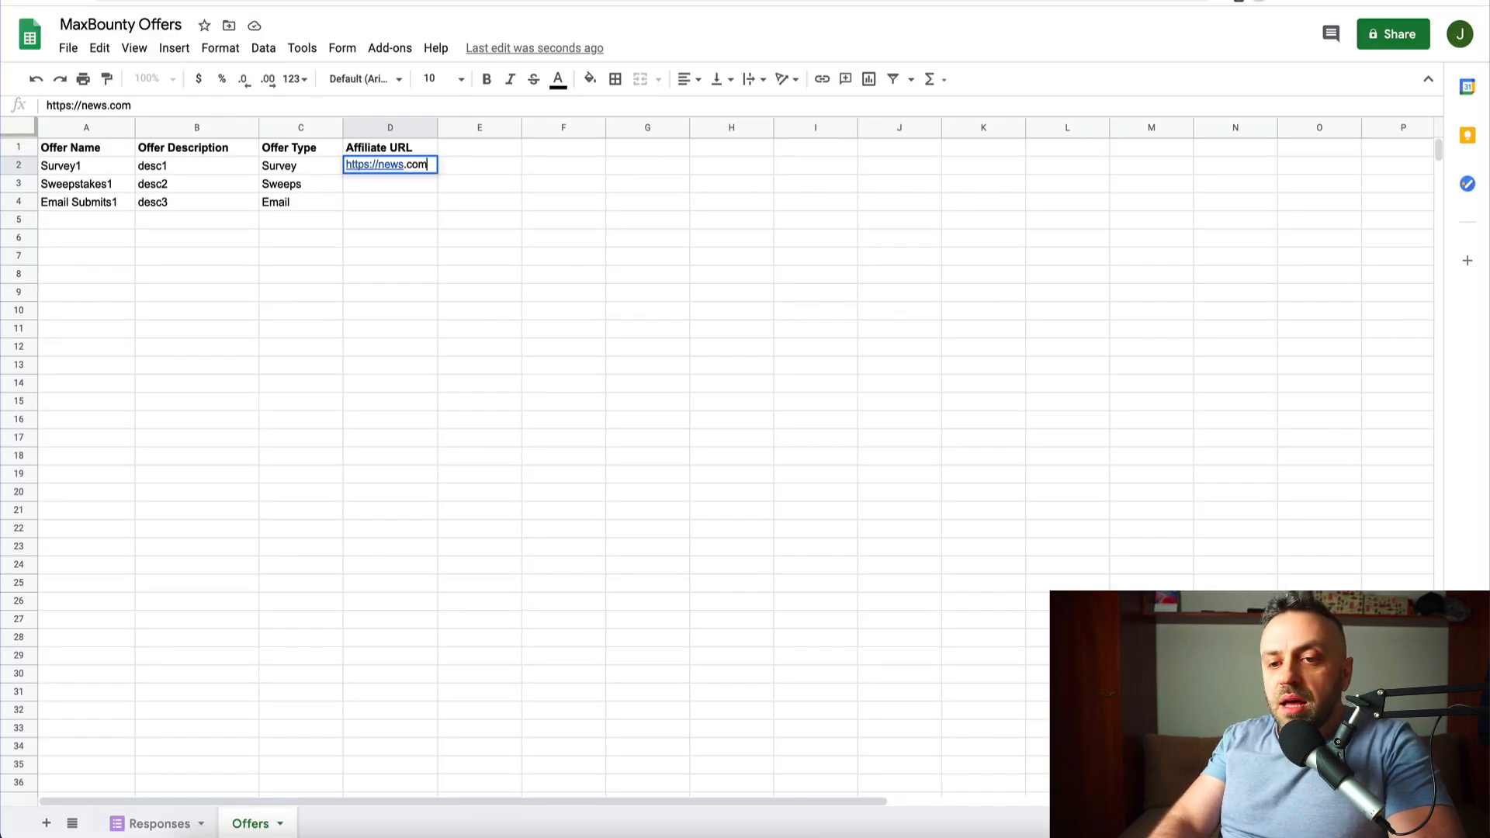
{"action": "key", "text": "Return"}
{"action": "type", "text": "https://yahoo.com"}
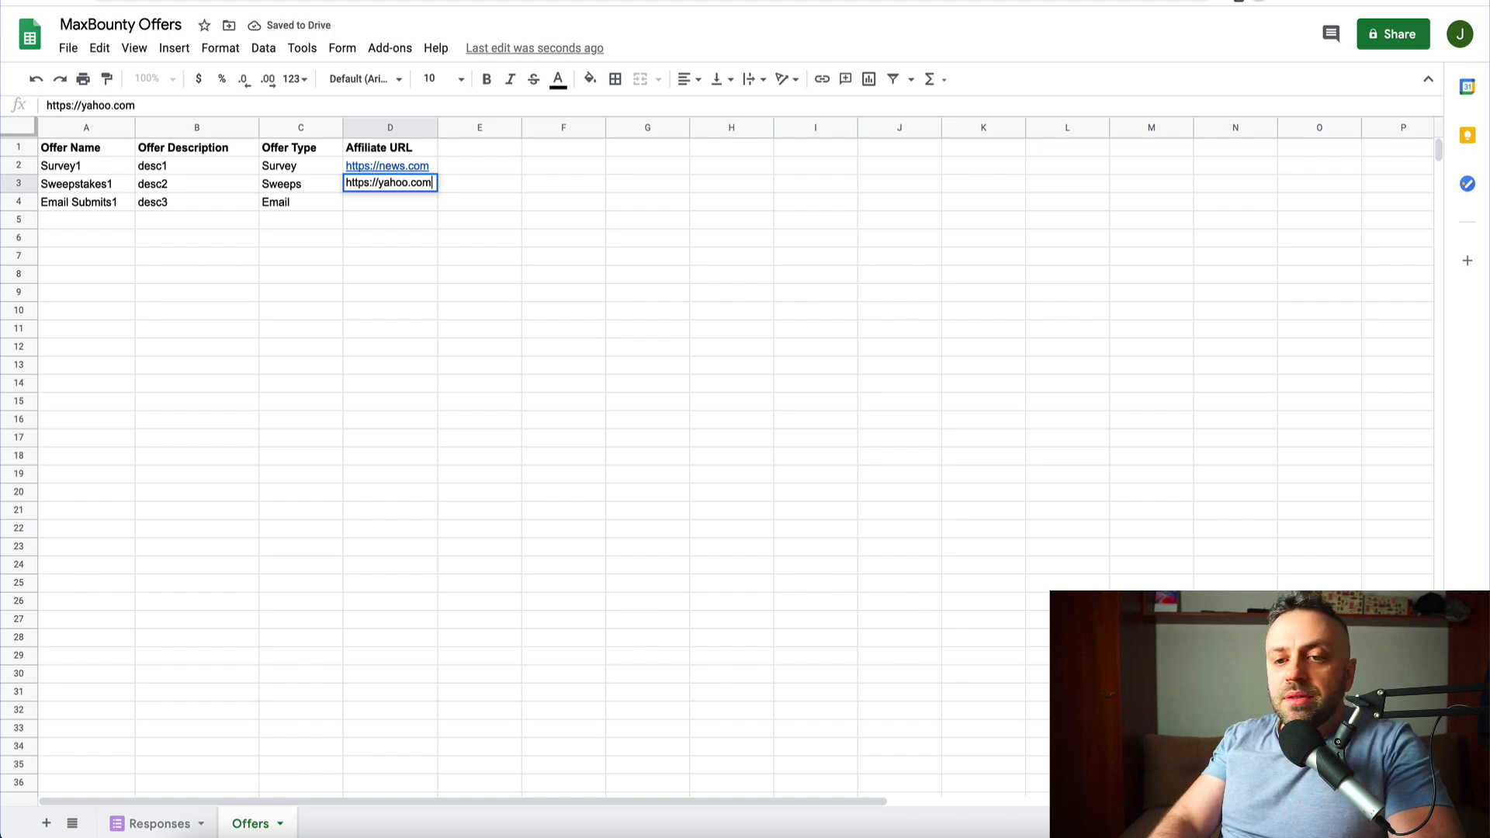
{"action": "key", "text": "Return"}
{"action": "type", "text": "https:"}
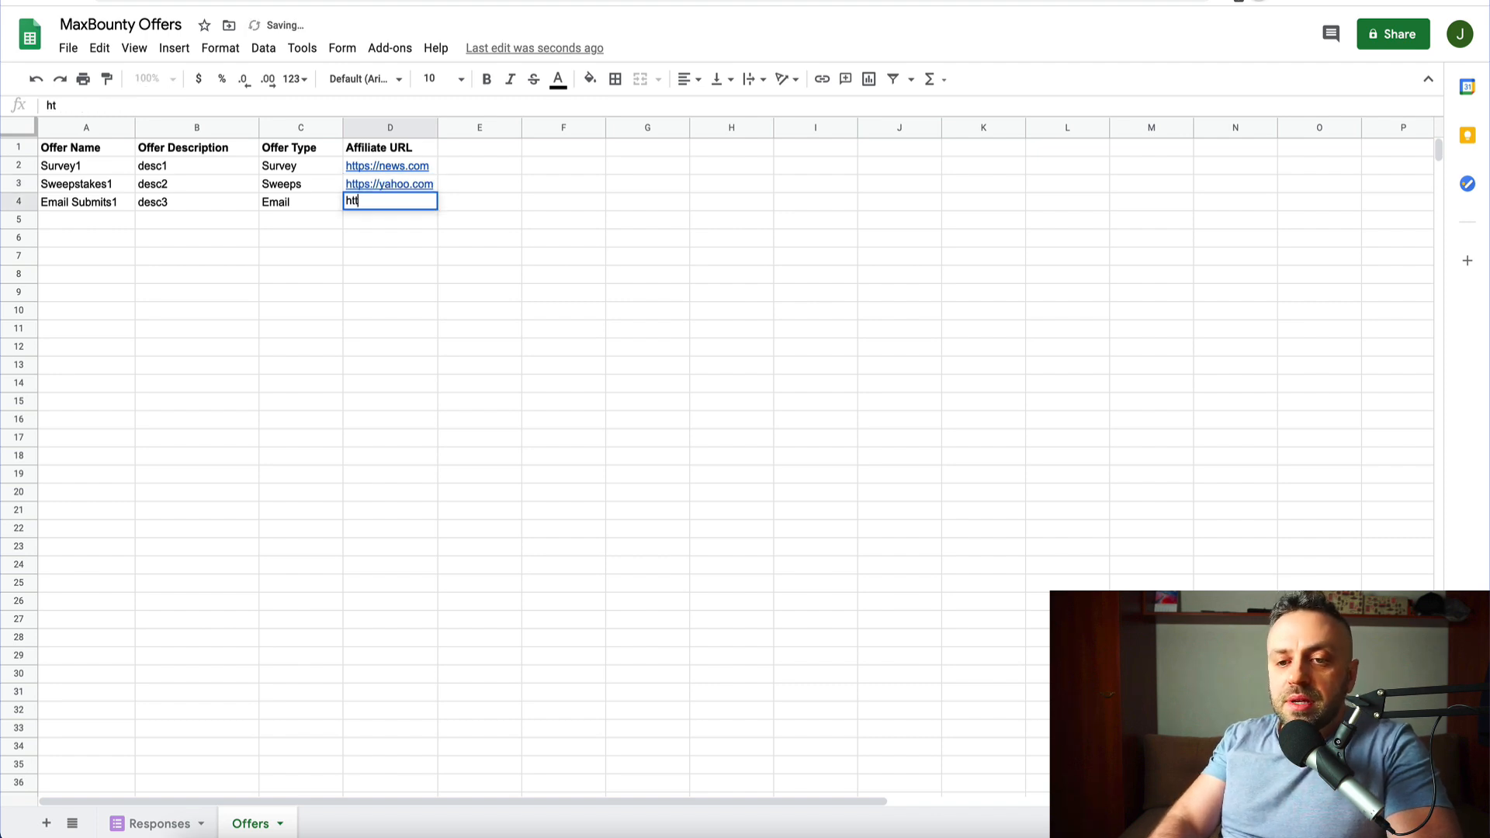
{"action": "type", "text": "//tesla.com"}
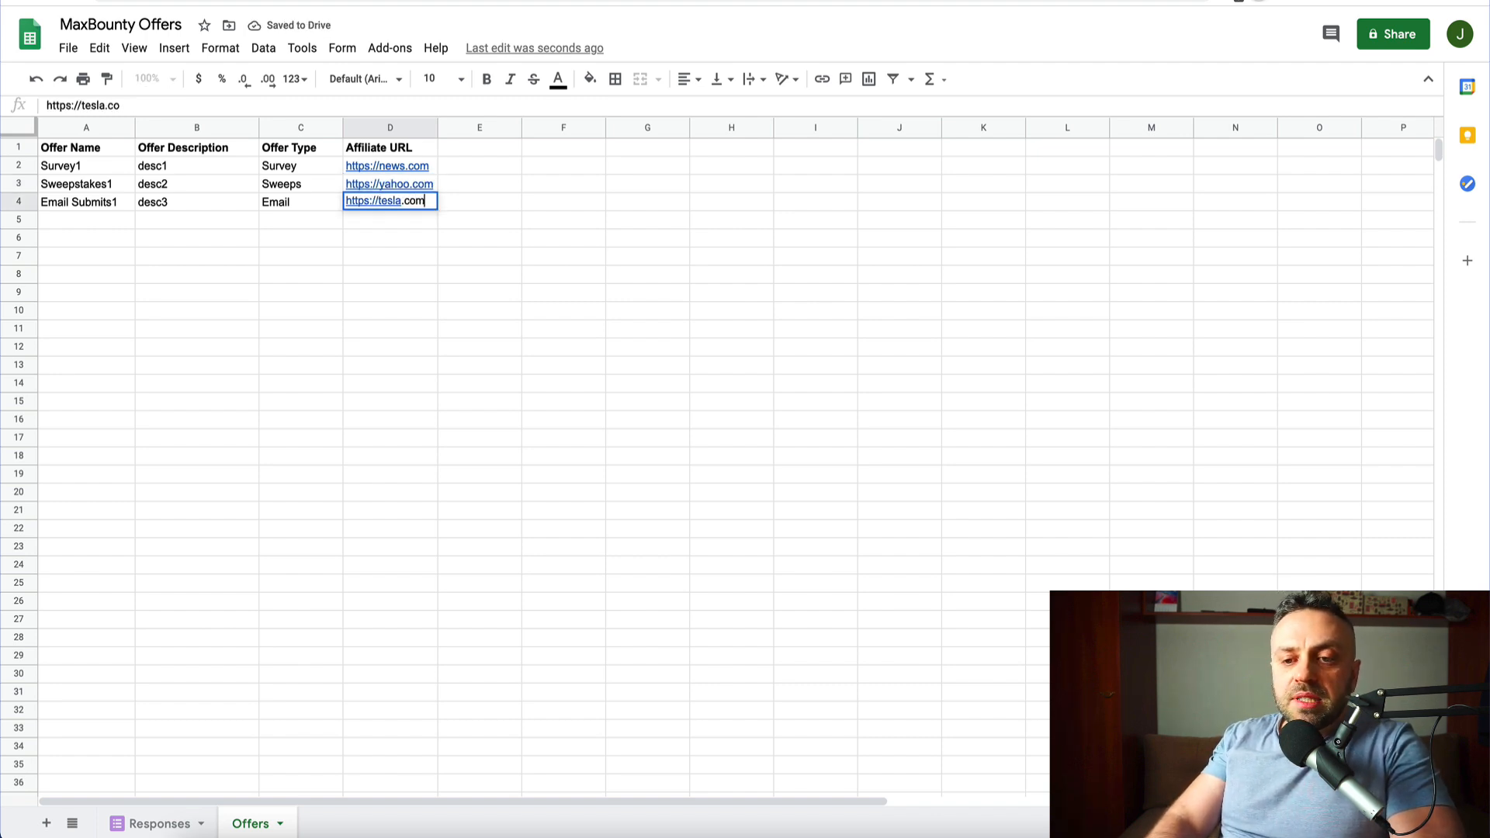
{"action": "key", "text": "Return"}
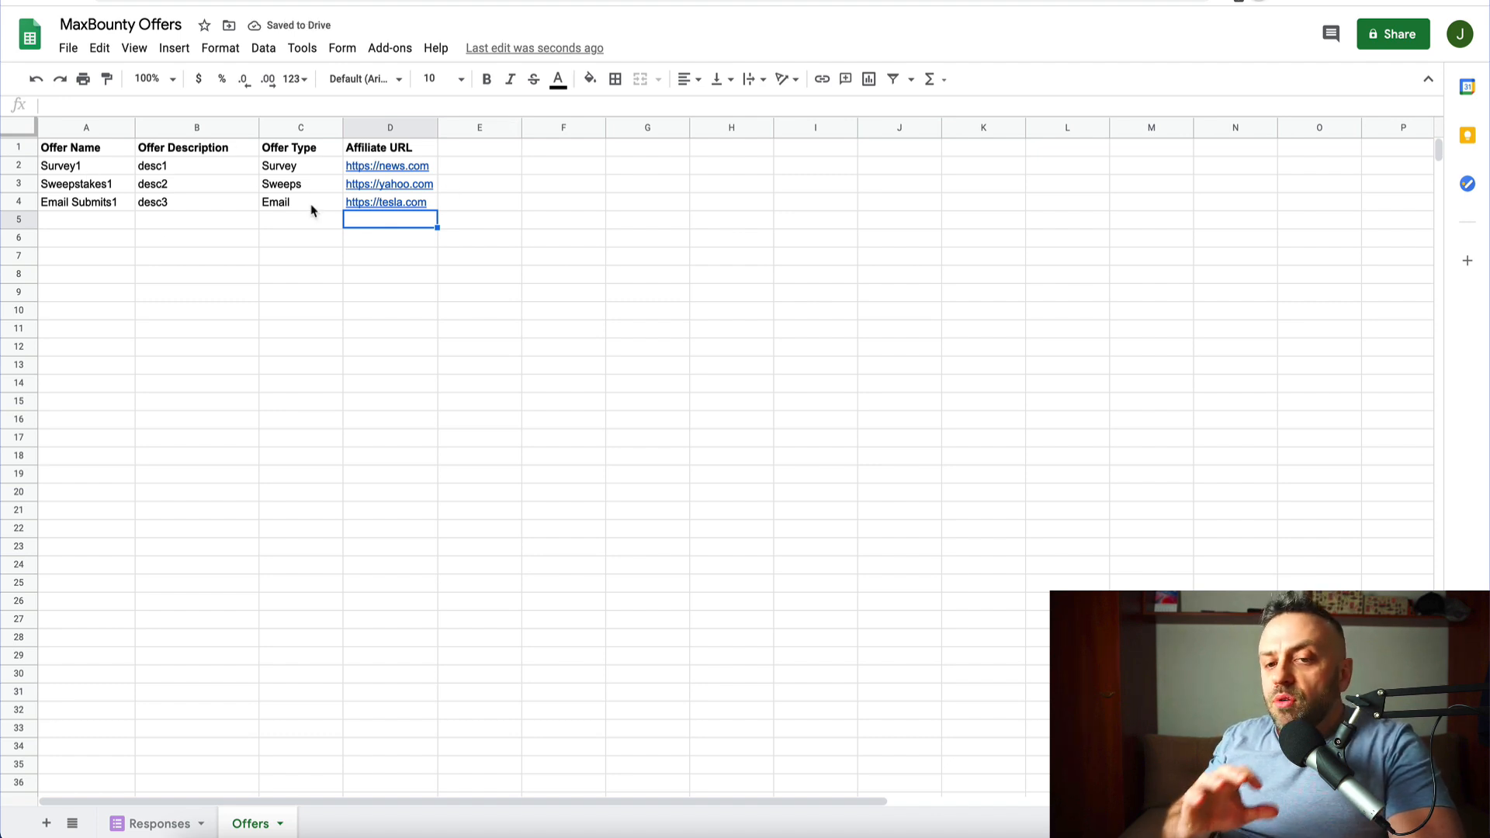
- Glance at the Responses sheet, go back to Offers, then move to the Integromat scenario
{"action": "left_click", "coordinate": [155, 823]}
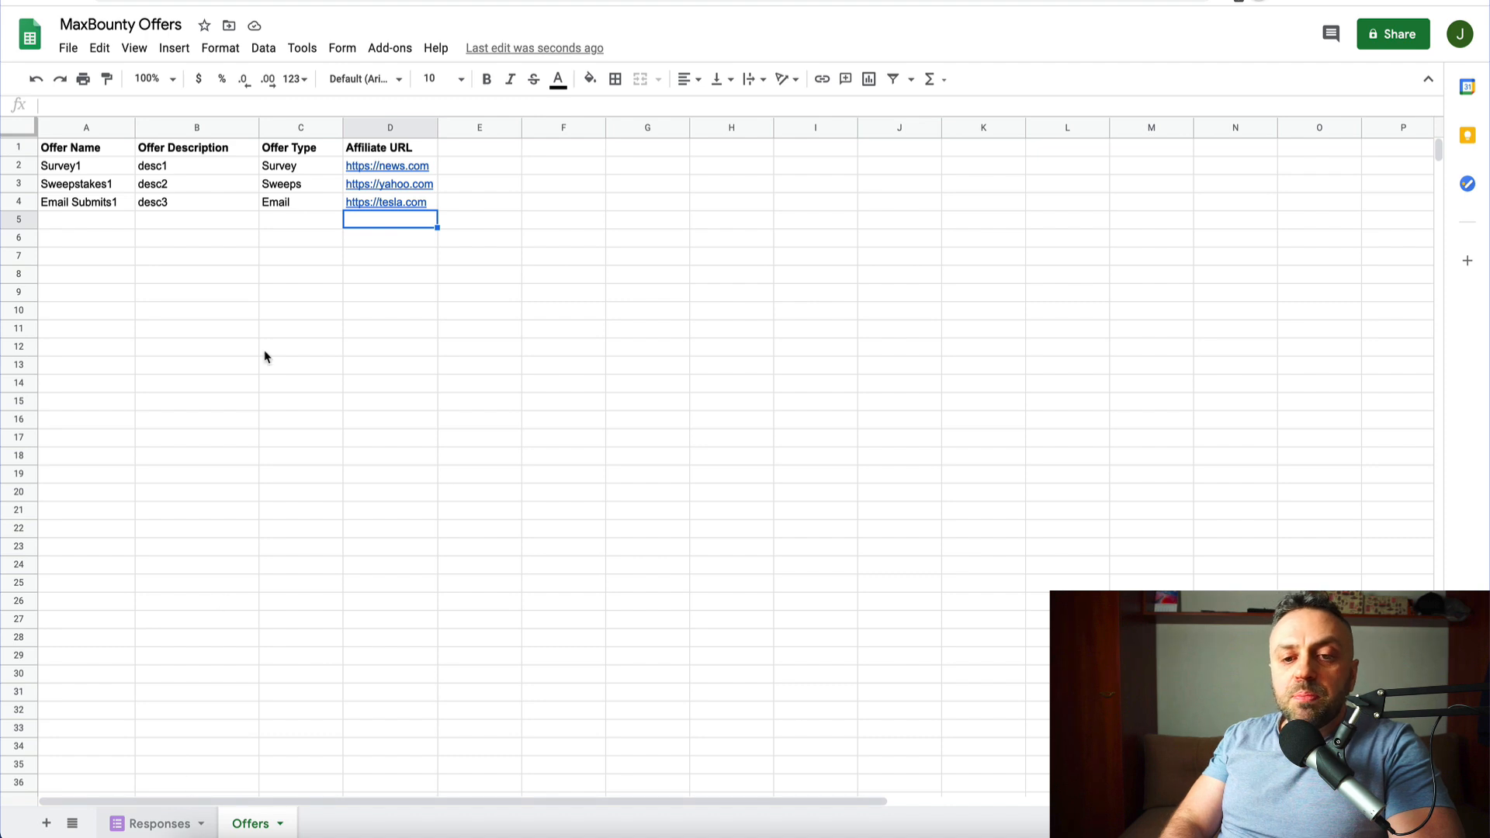
{"action": "left_click", "coordinate": [256, 823]}
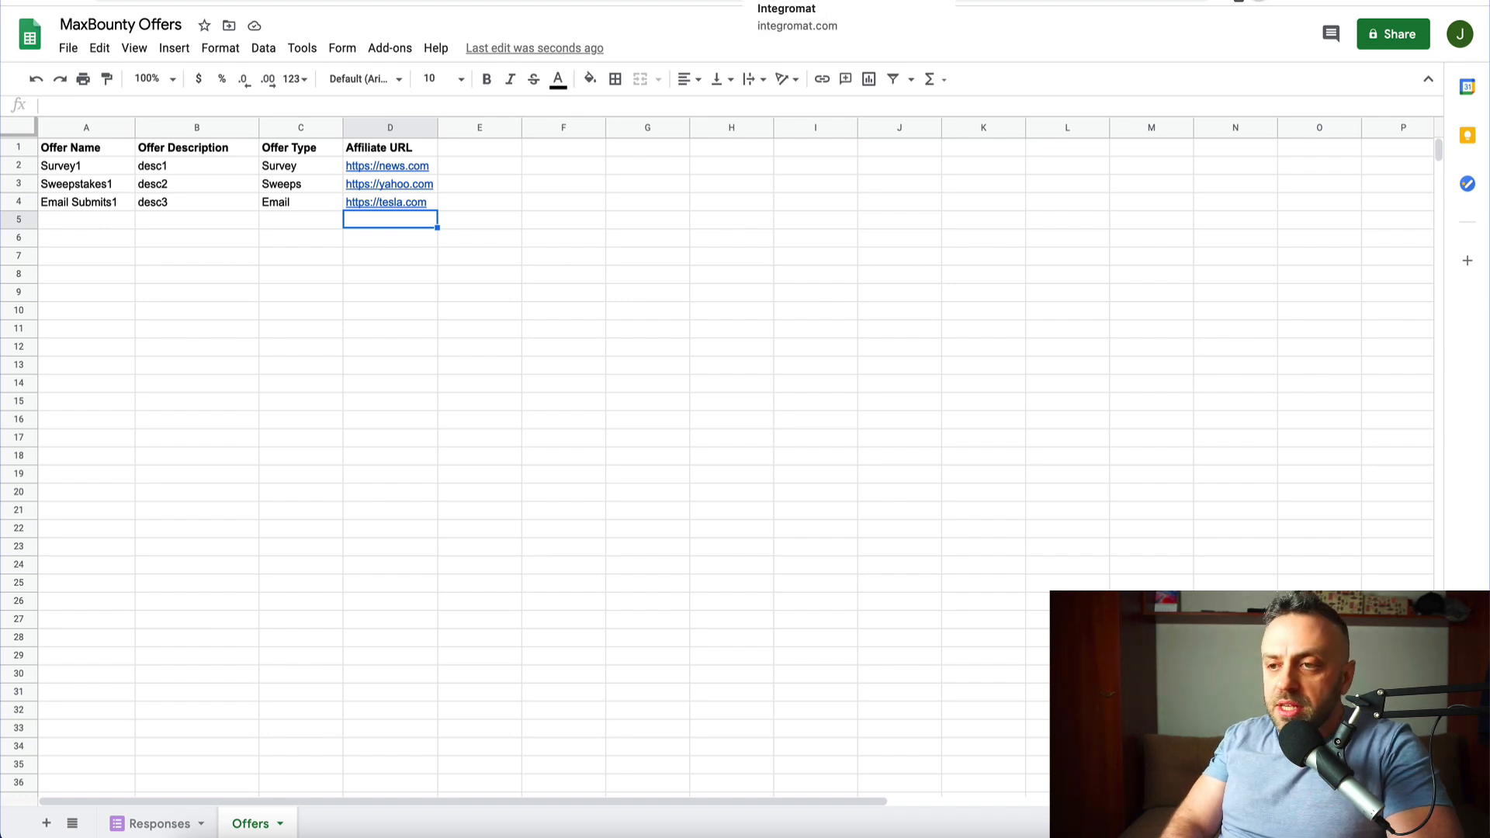
{"action": "left_click", "coordinate": [814, 0]}
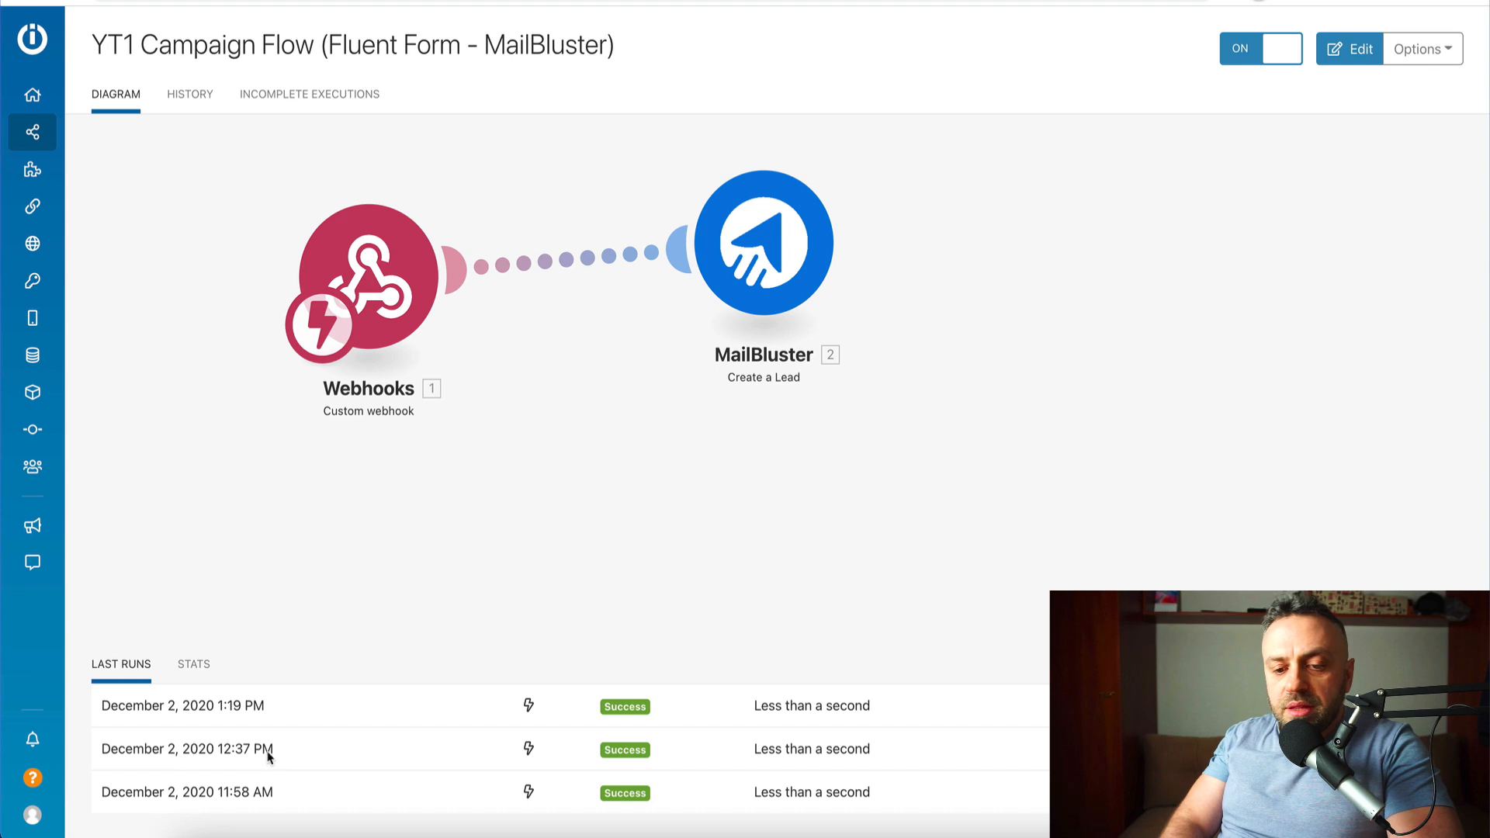
- Check YT1 Campaign Flow's statistics and last runs, then go back to the All scenarios list
{"action": "left_click", "coordinate": [194, 671]}
{"action": "mouse_move", "coordinate": [1455, 754]}
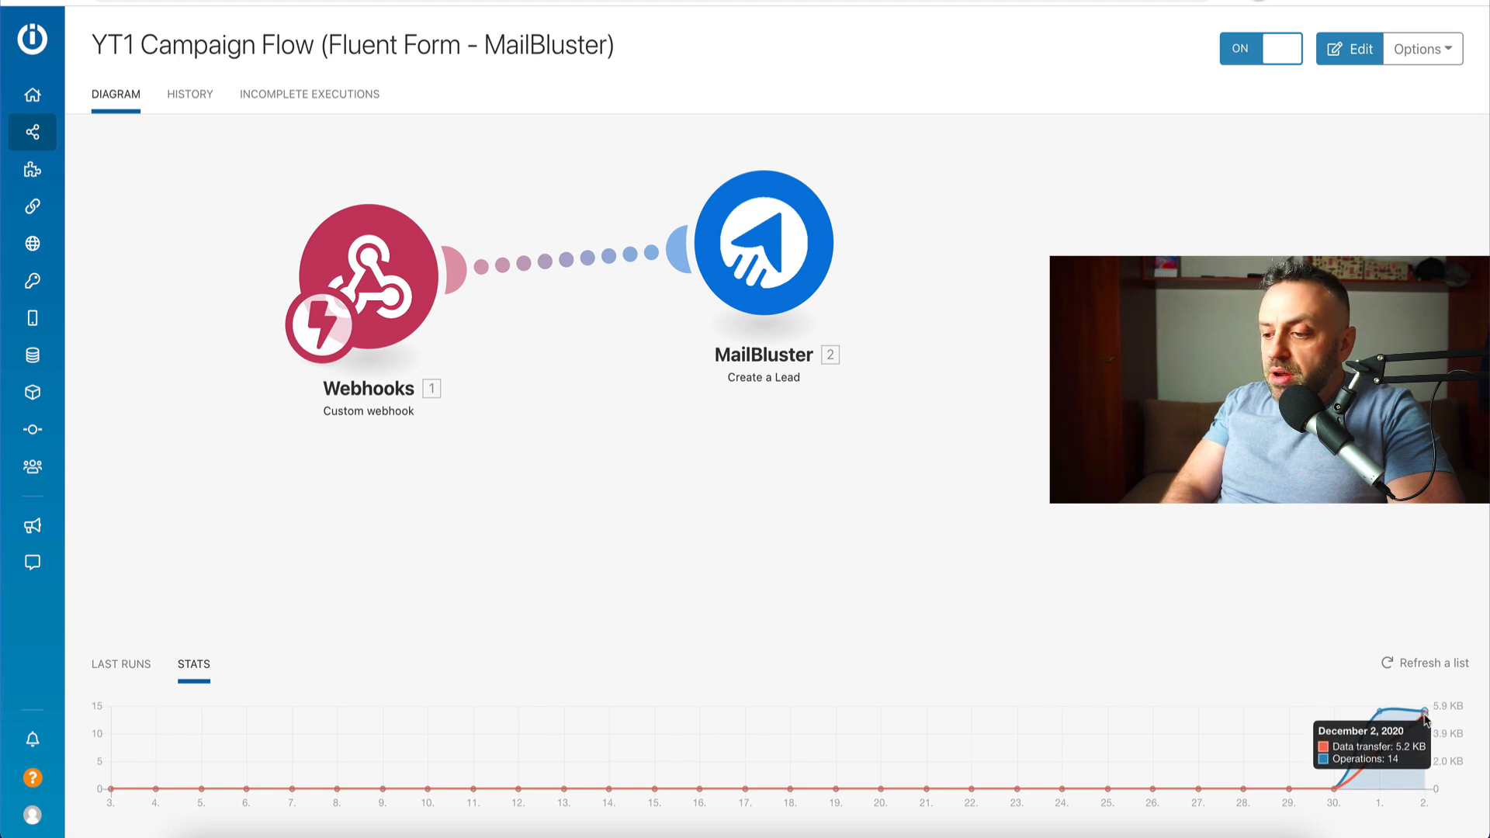
{"action": "left_click", "coordinate": [121, 664]}
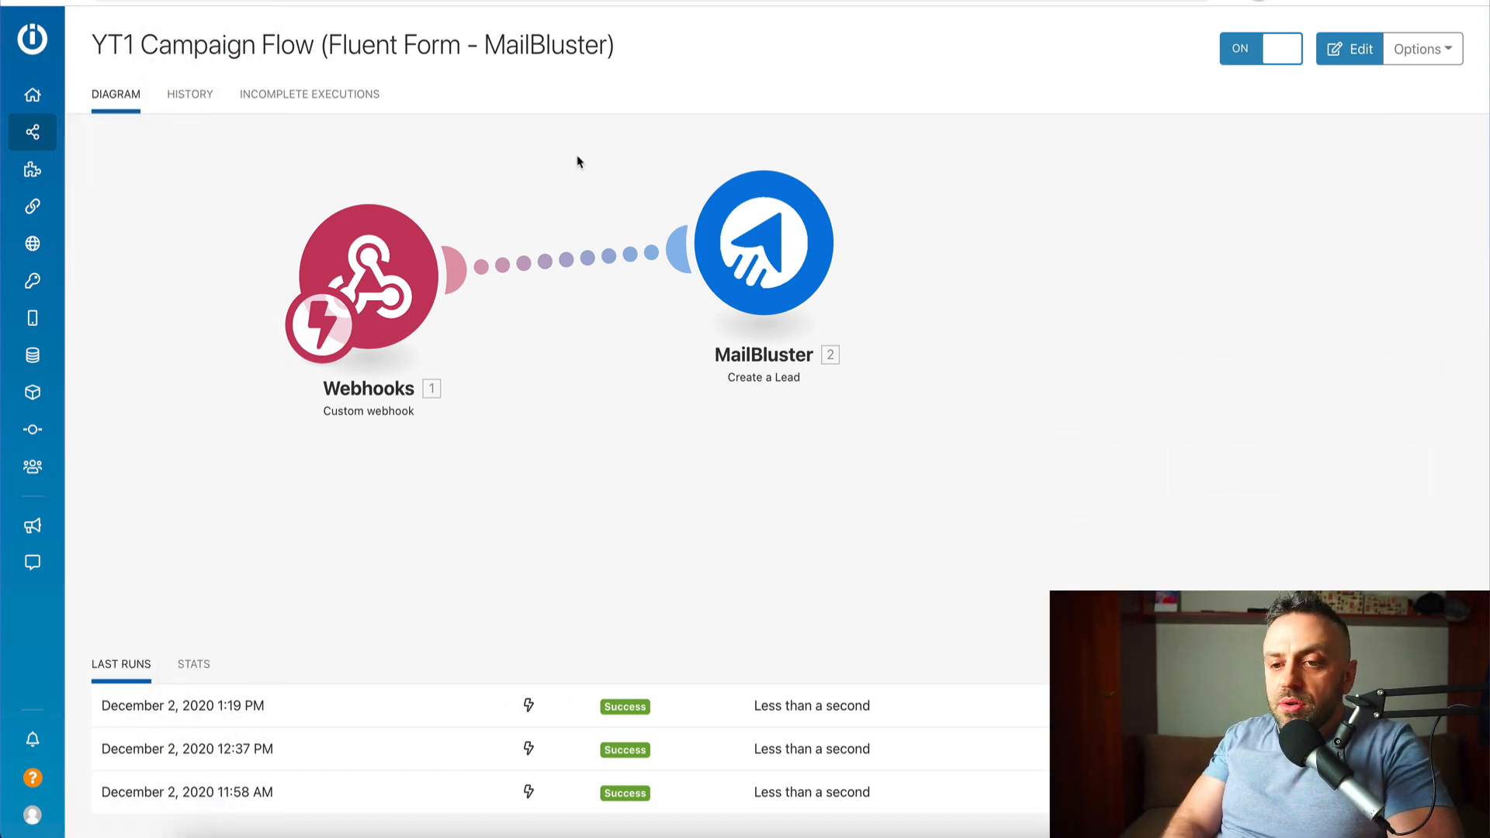
{"action": "left_click", "coordinate": [85, 133]}
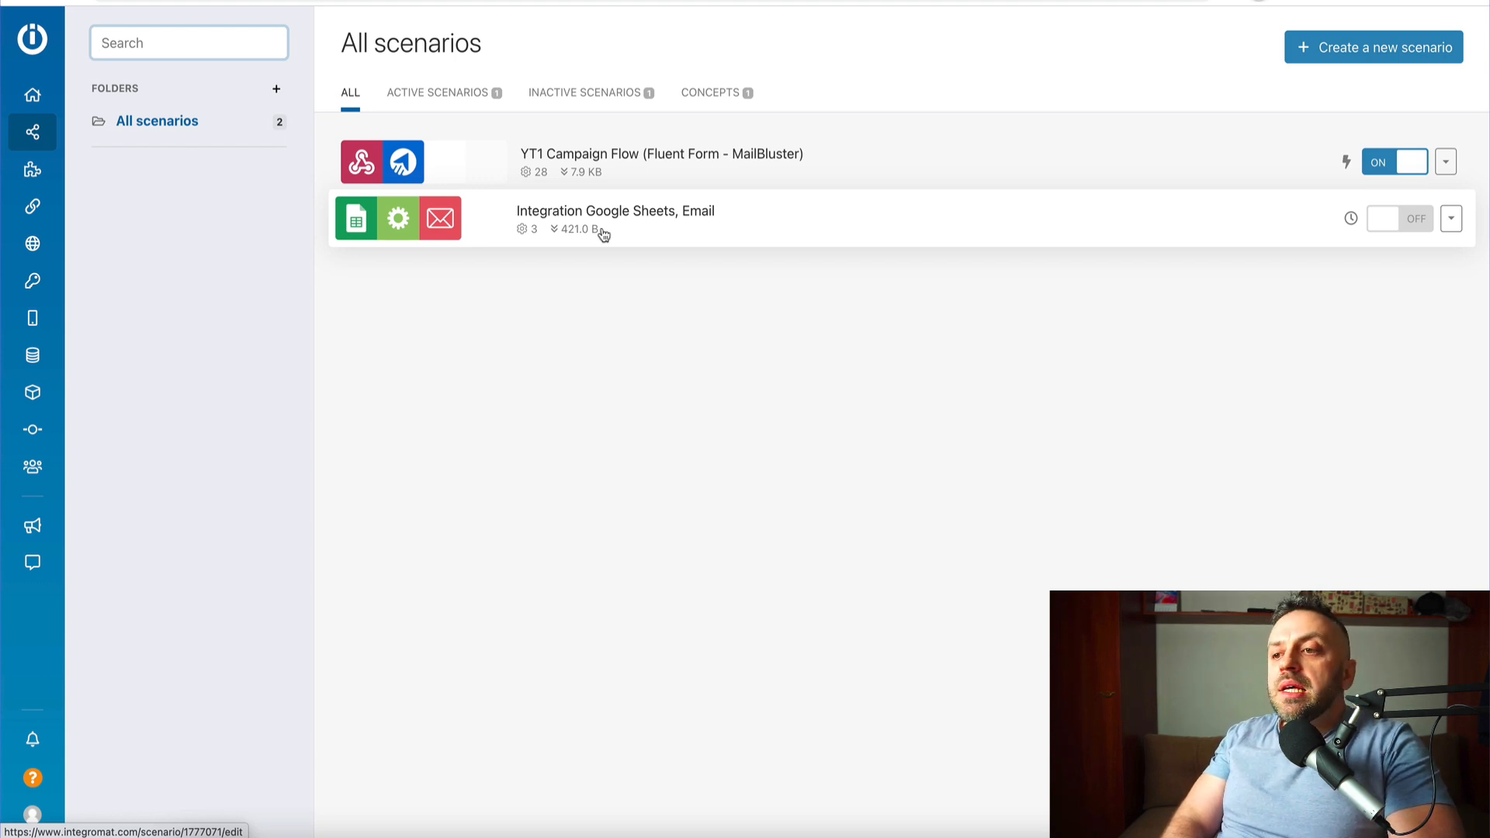
- Open the Integration Google Sheets, Email scenario and view the Email module's settings without changes
{"action": "left_click", "coordinate": [573, 230]}
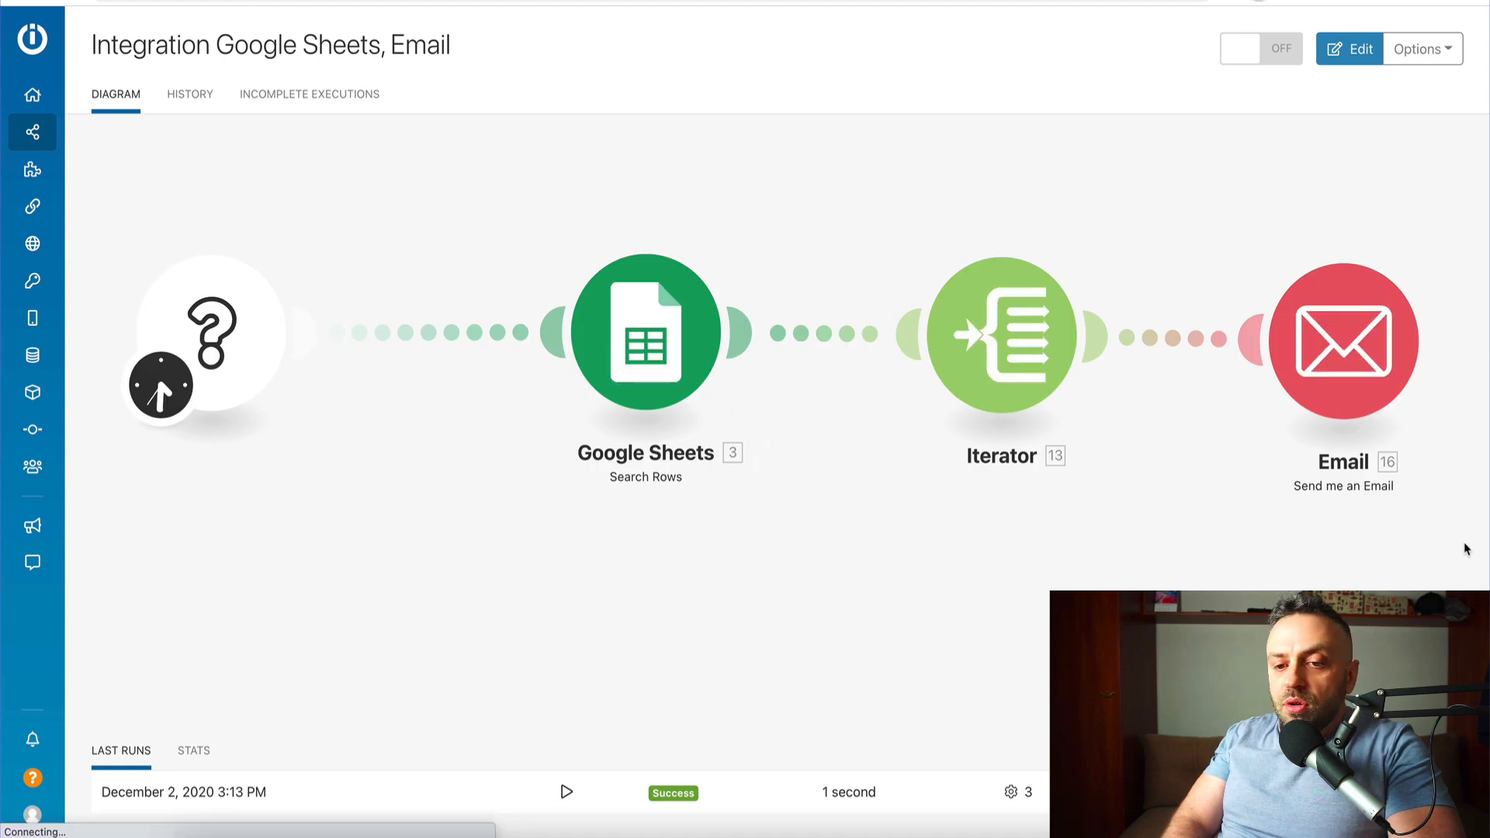
{"action": "left_click", "coordinate": [1343, 326]}
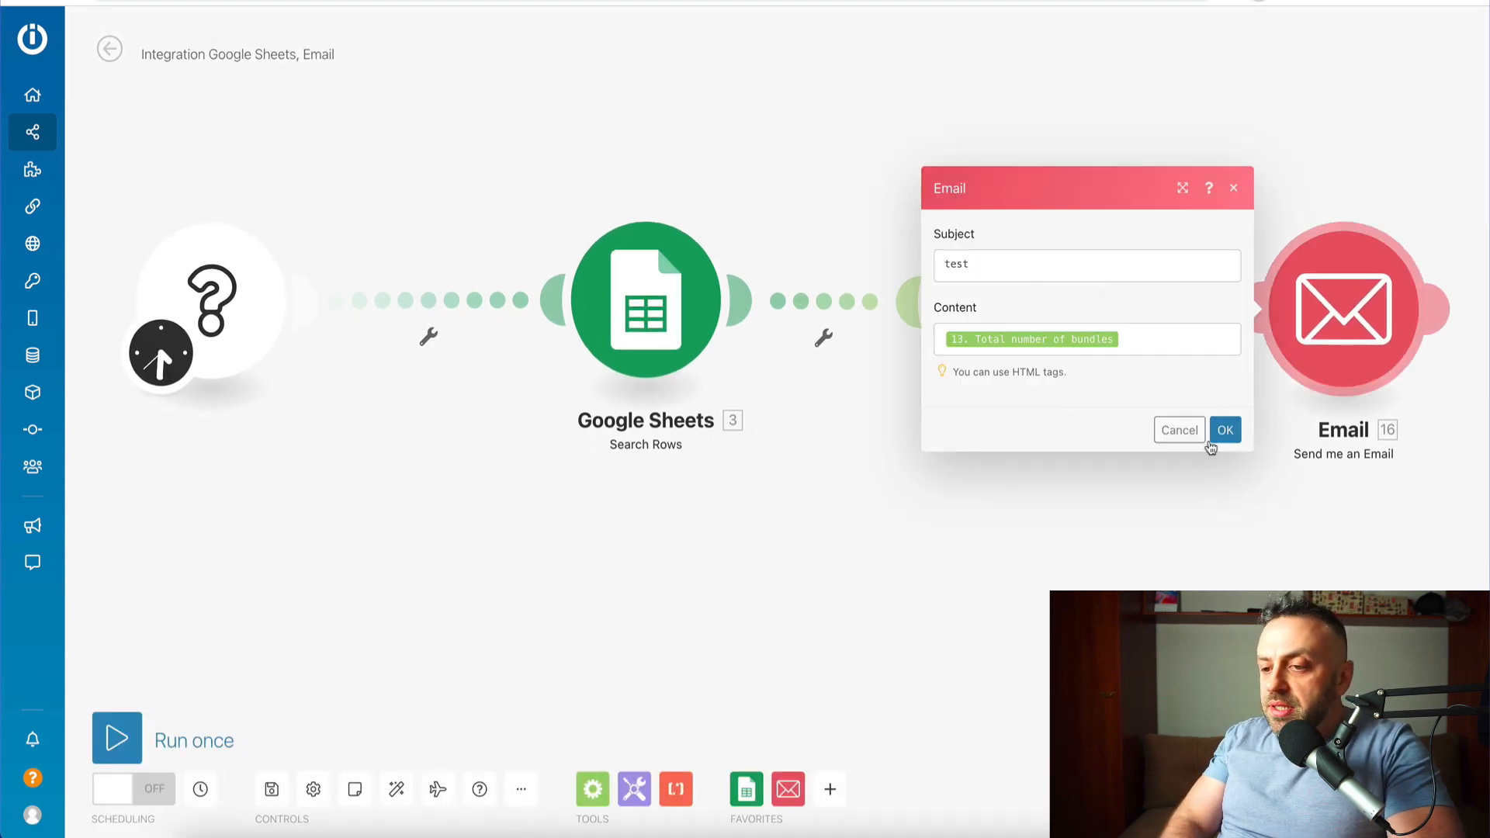
{"action": "left_click", "coordinate": [1179, 429]}
- Delete the Email, Iterator and Google Sheets modules and nudge the empty trigger right
{"action": "right_click", "coordinate": [1292, 342]}
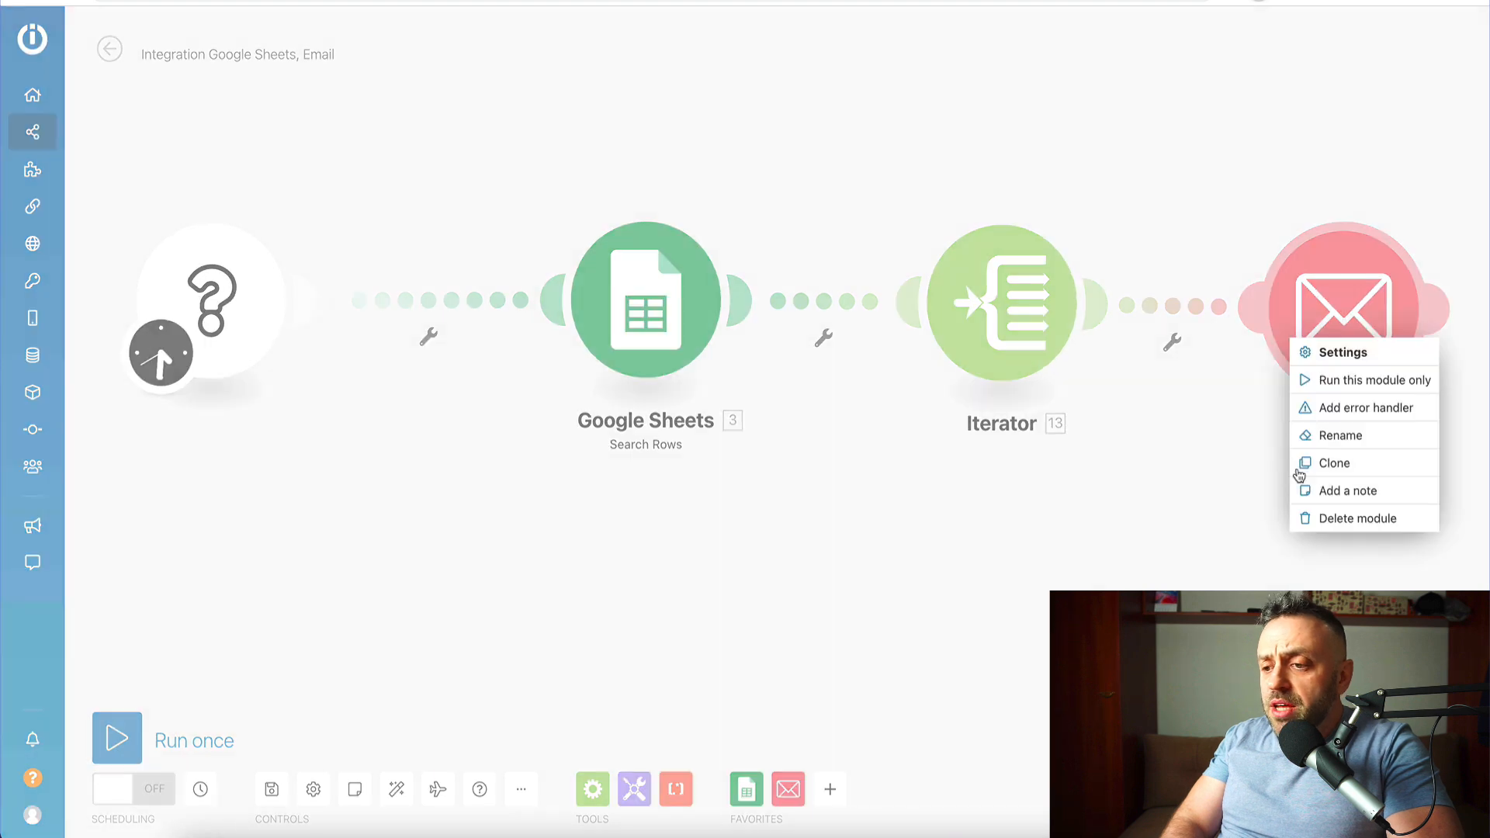
{"action": "left_click", "coordinate": [1320, 518]}
{"action": "right_click", "coordinate": [1018, 333]}
{"action": "left_click", "coordinate": [1071, 510]}
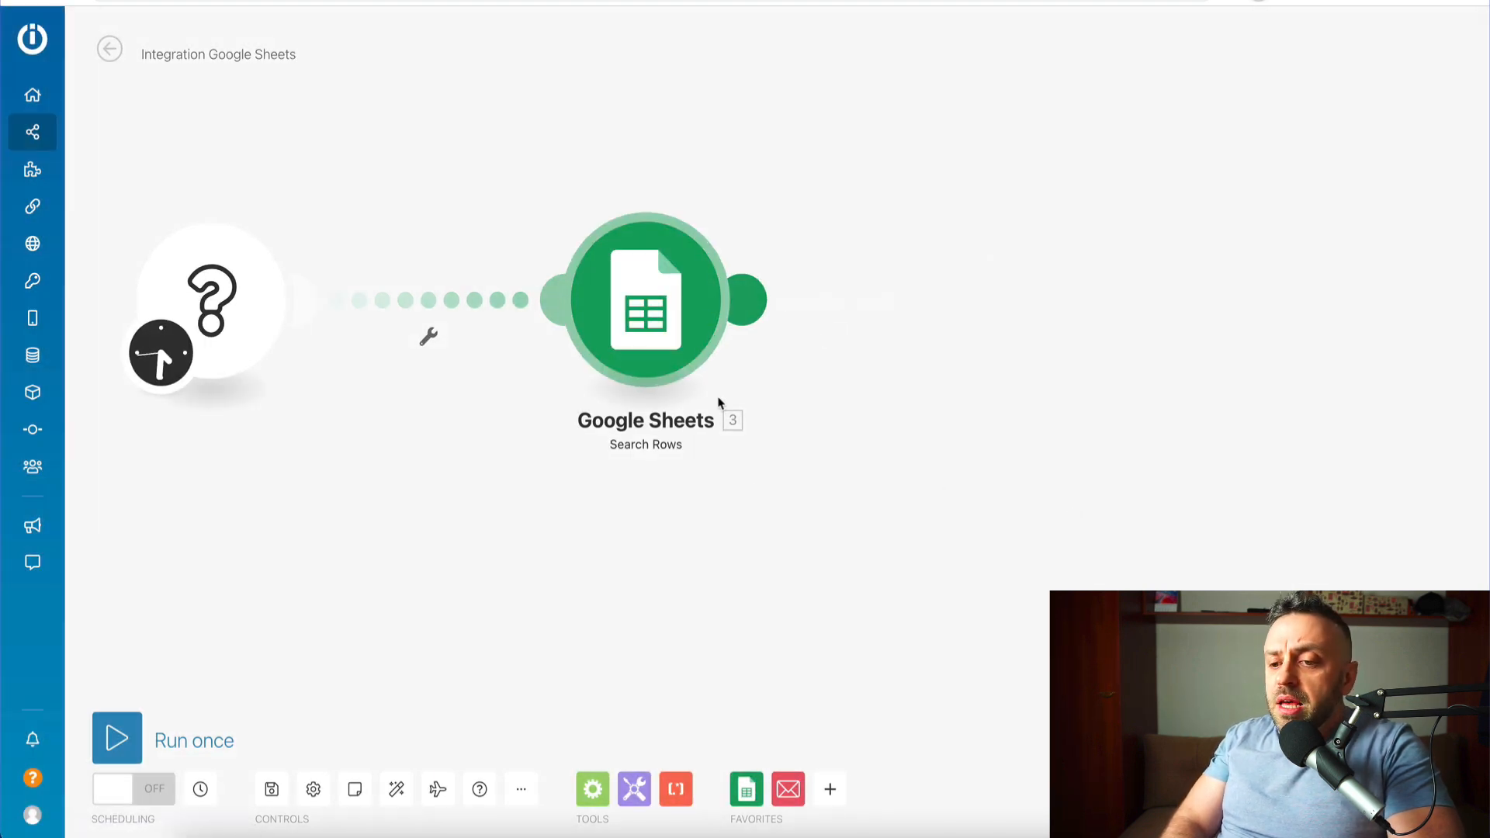
{"action": "right_click", "coordinate": [665, 341]}
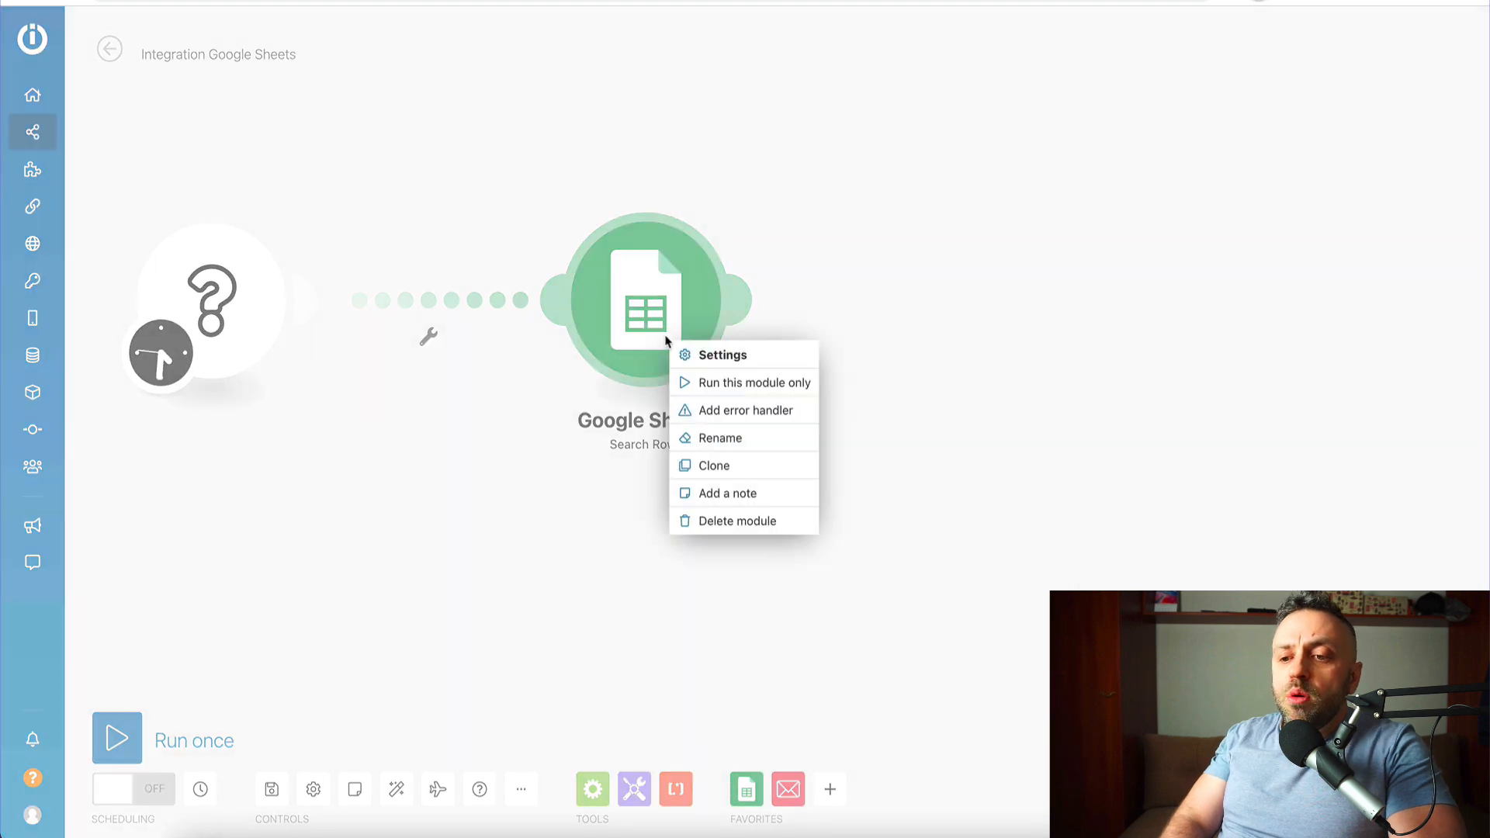
{"action": "left_click", "coordinate": [733, 523]}
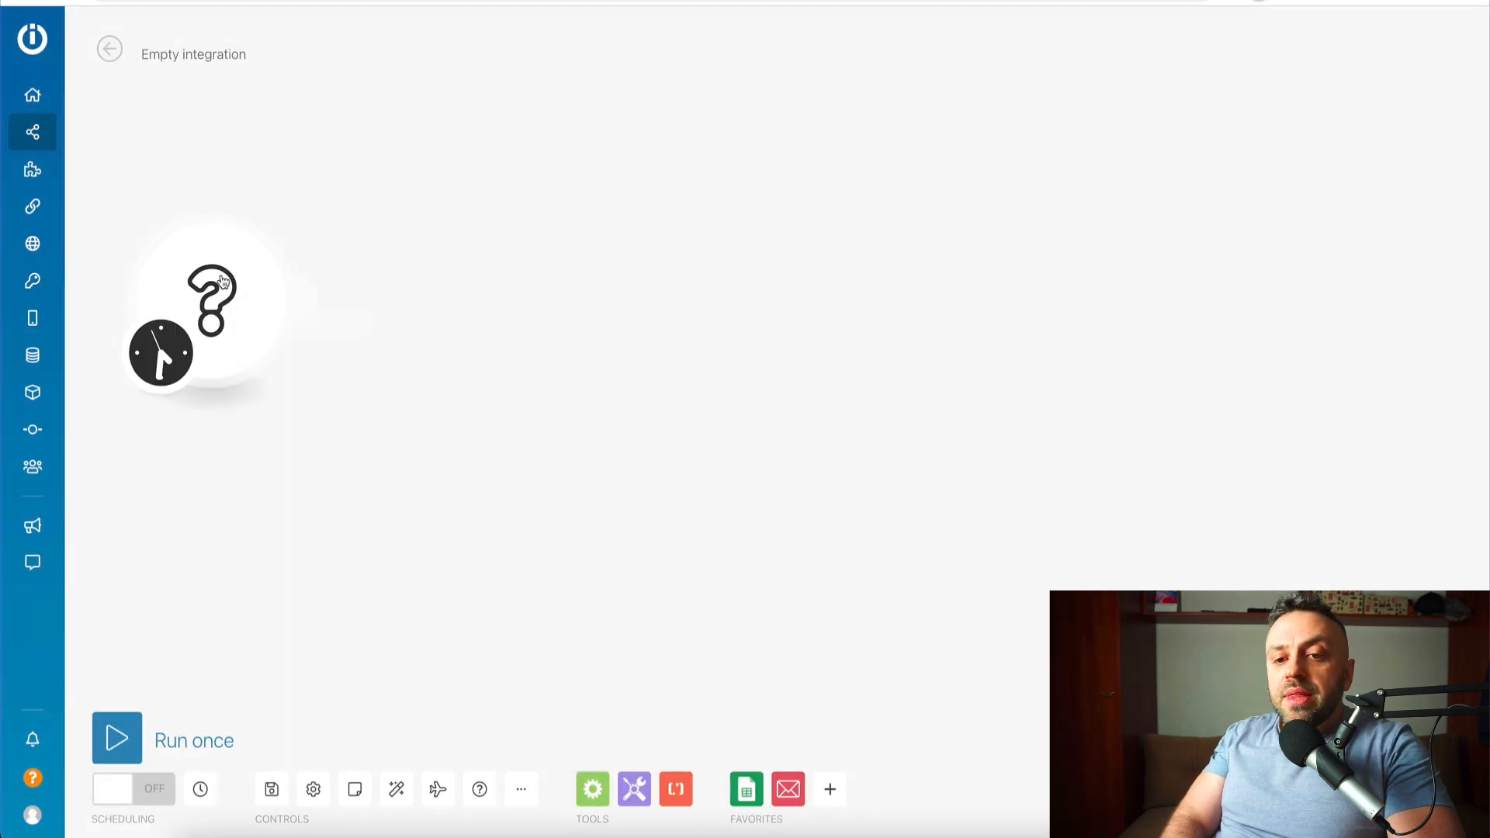
{"action": "left_click_drag", "start_coordinate": [221, 299], "coordinate": [310, 300]}
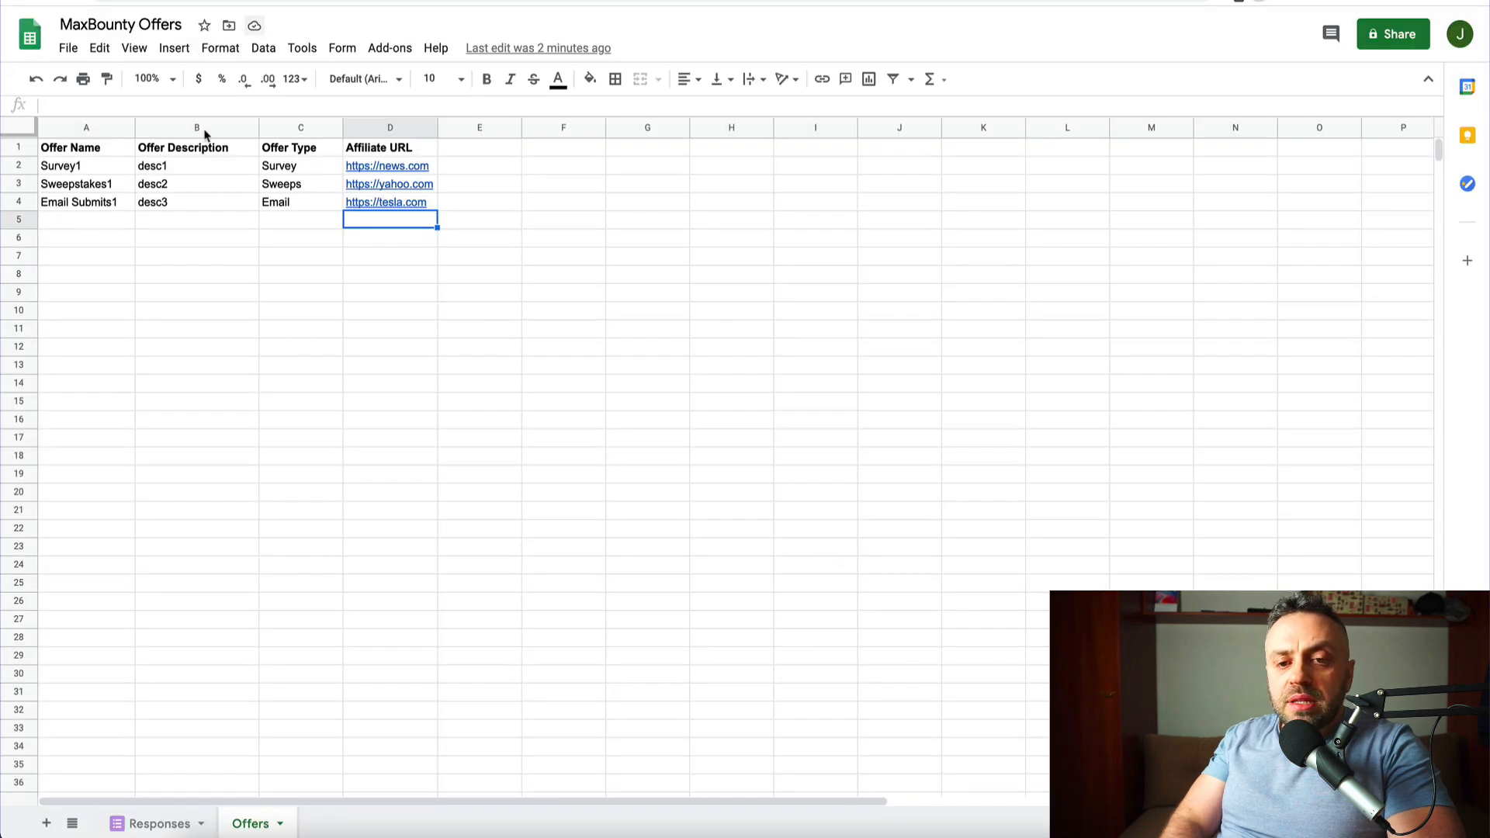
- Show the Responses sheet with the Surveys test submission in row 2
{"action": "left_click", "coordinate": [167, 824]}
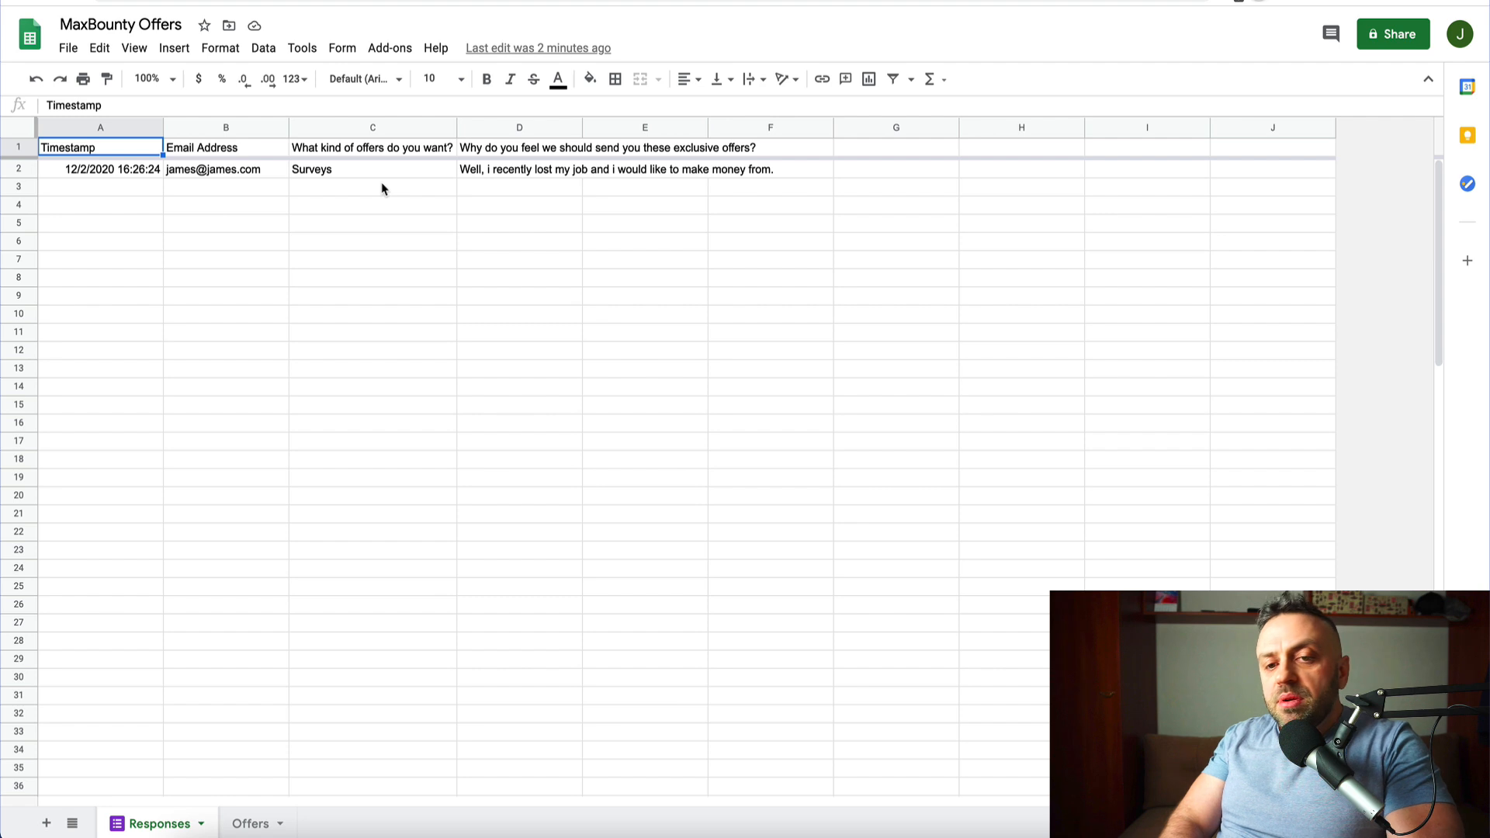
{"action": "mouse_move", "coordinate": [224, 178]}
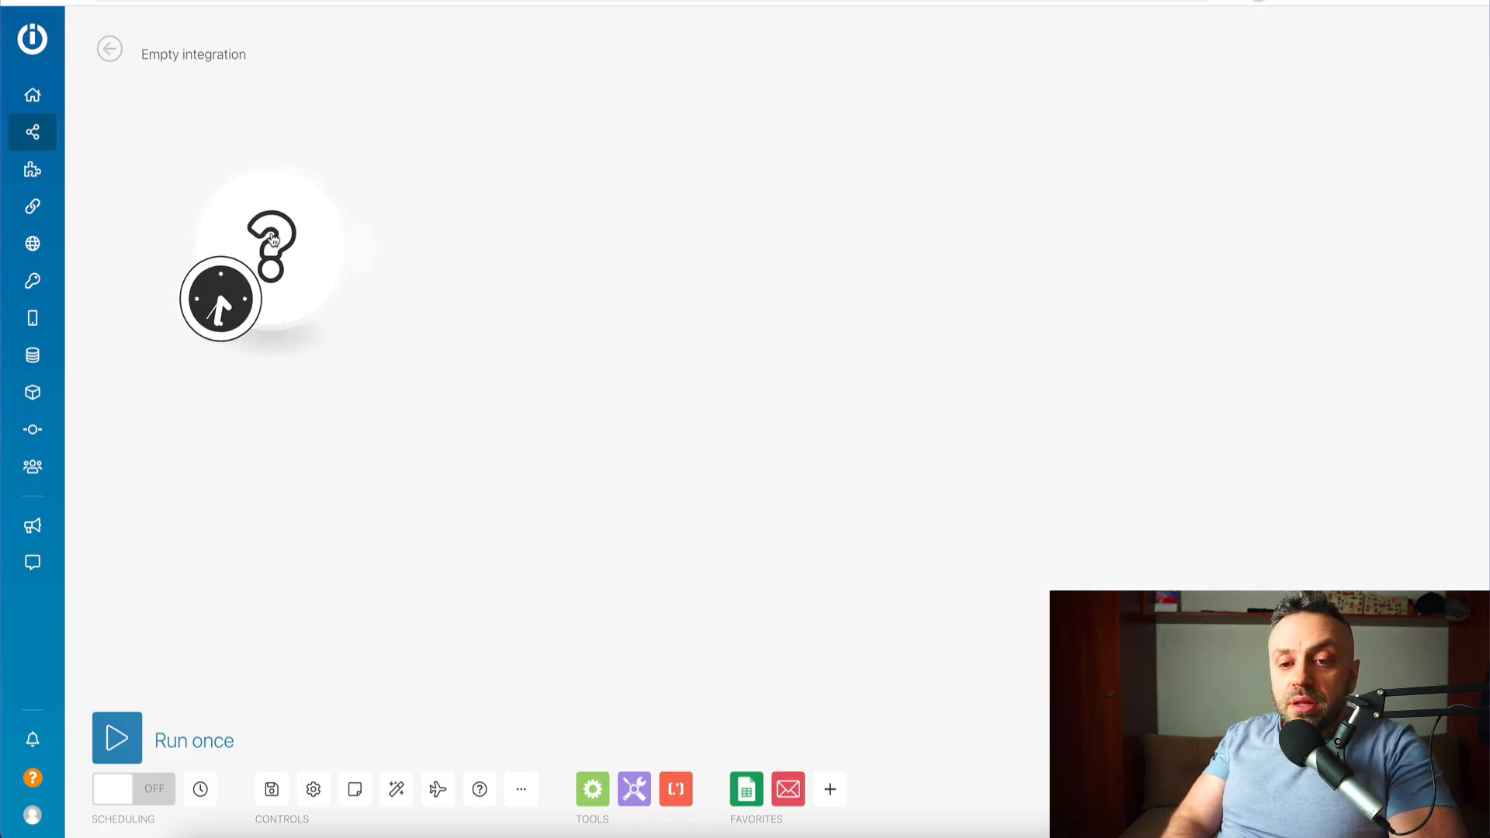
- Make the trigger a Google Sheets Watch Rows module and add a new Google connection
{"action": "left_click", "coordinate": [293, 248]}
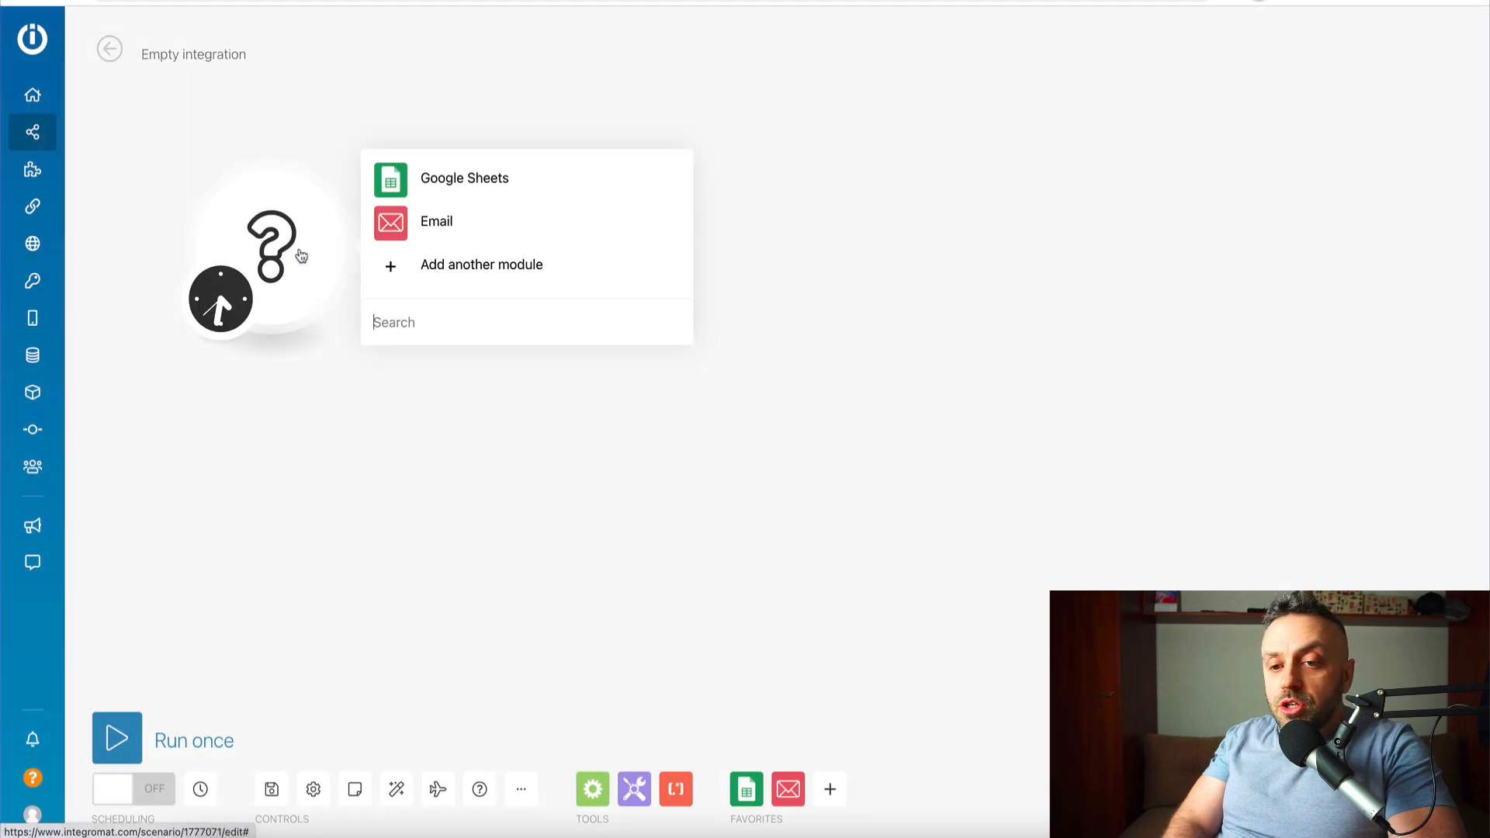
{"action": "left_click", "coordinate": [464, 184]}
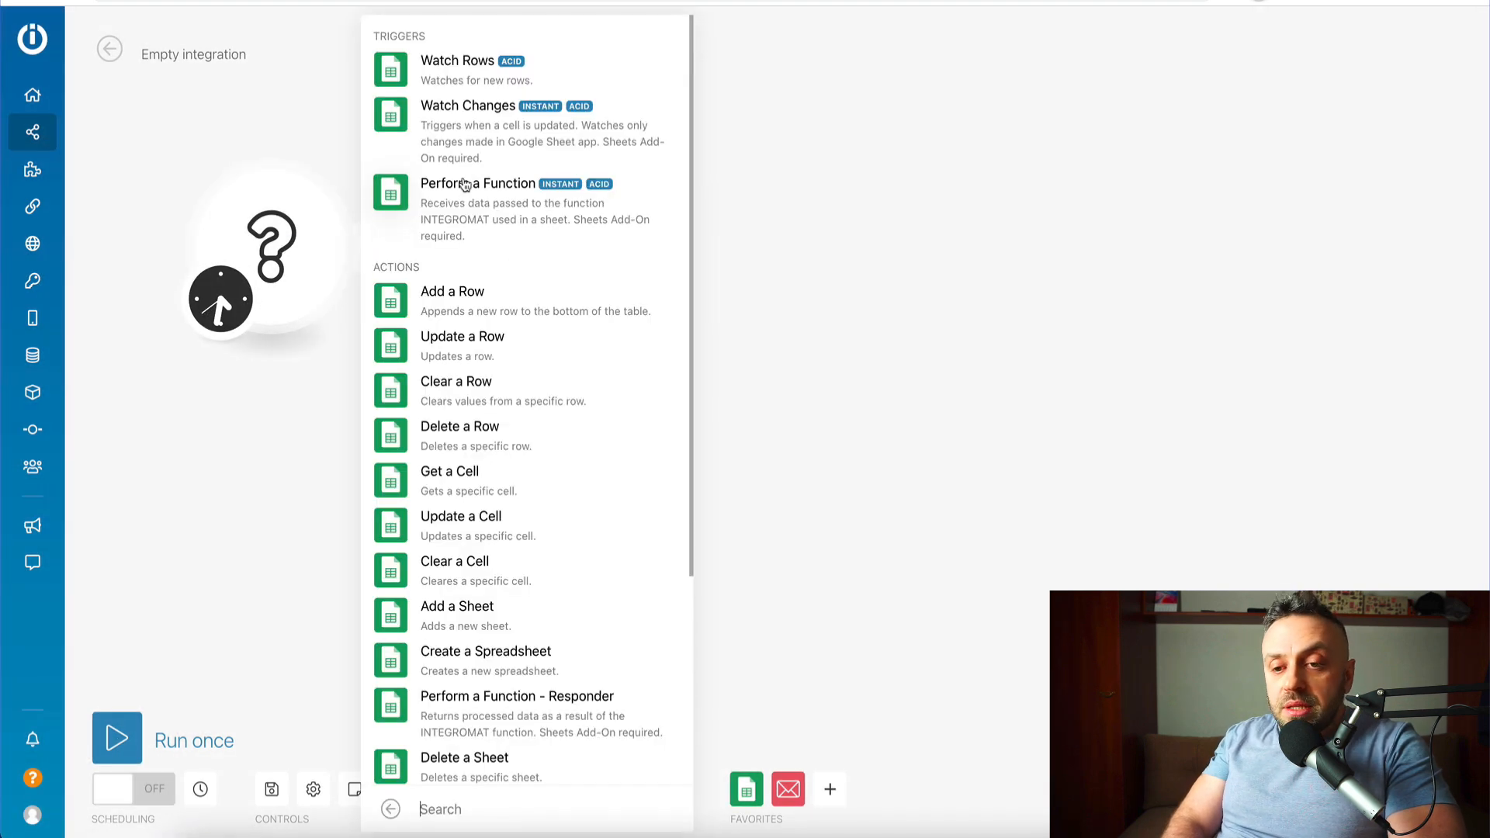
{"action": "left_click", "coordinate": [449, 77]}
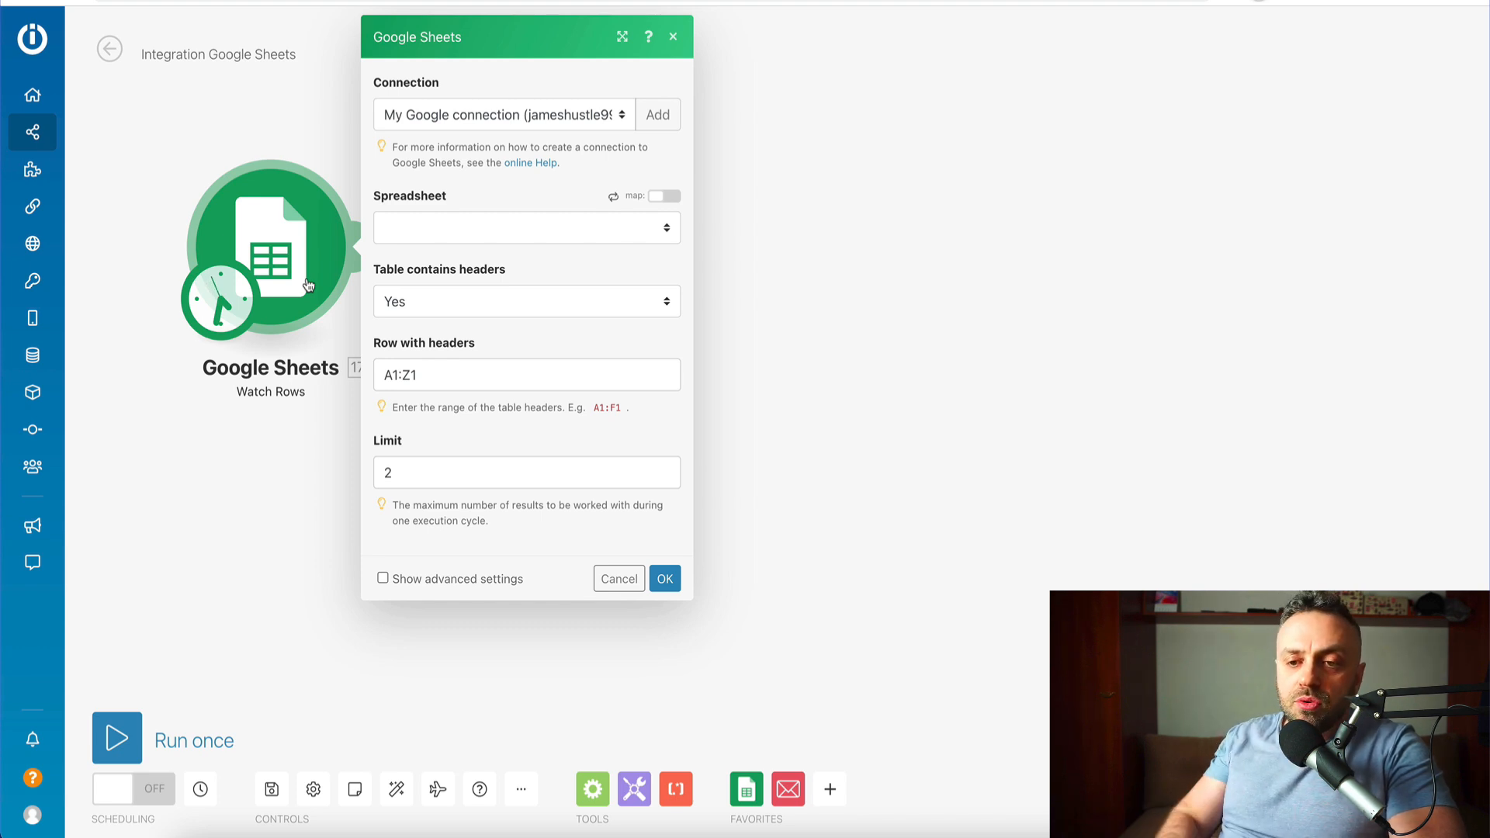
{"action": "left_click", "coordinate": [657, 124]}
{"action": "left_click", "coordinate": [779, 128]}
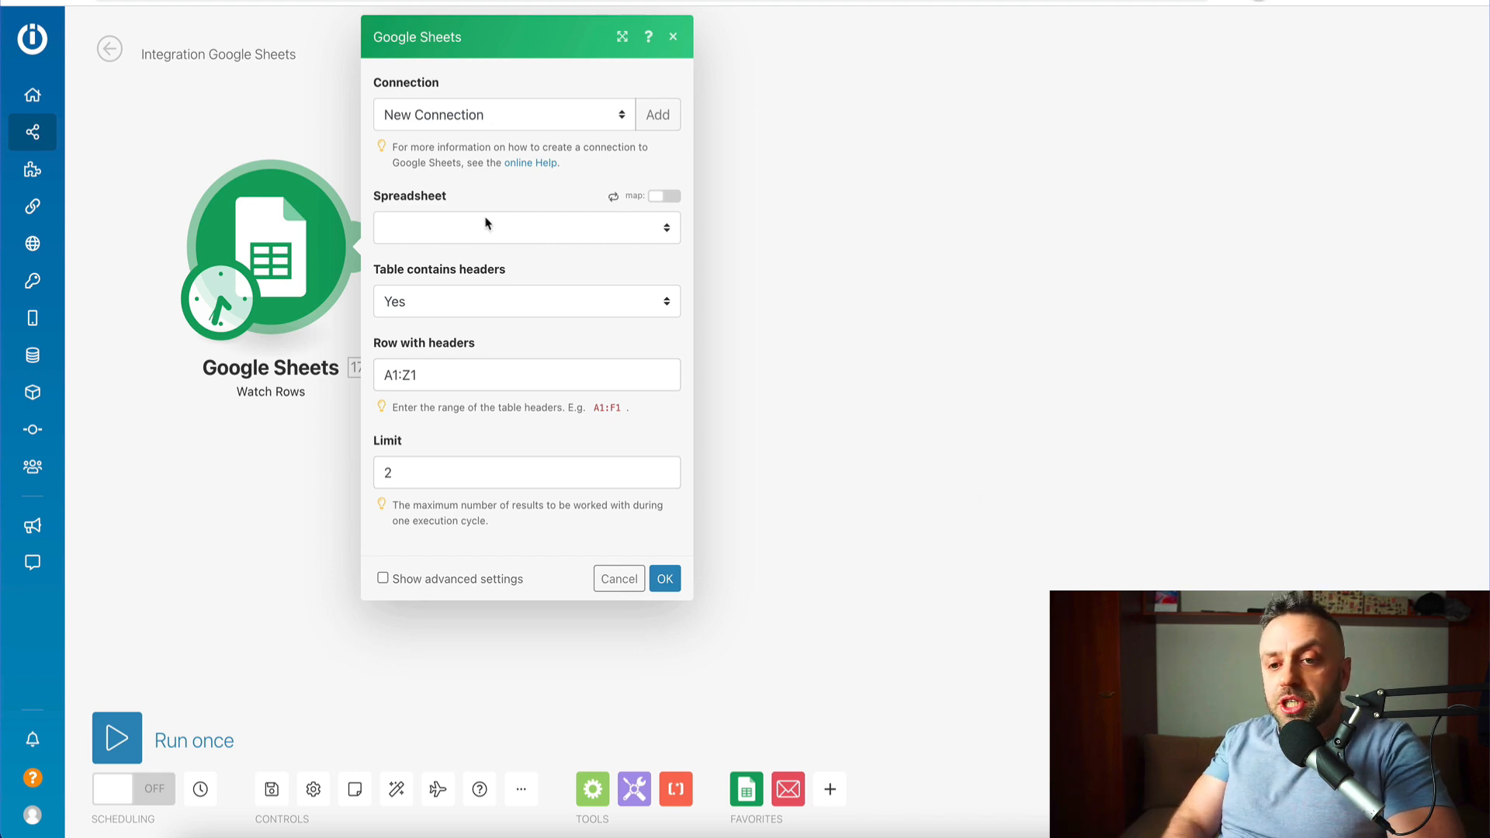
- Point it at the MaxBounty Offers Responses sheet with a limit of 1 row and save
{"action": "left_click", "coordinate": [554, 234]}
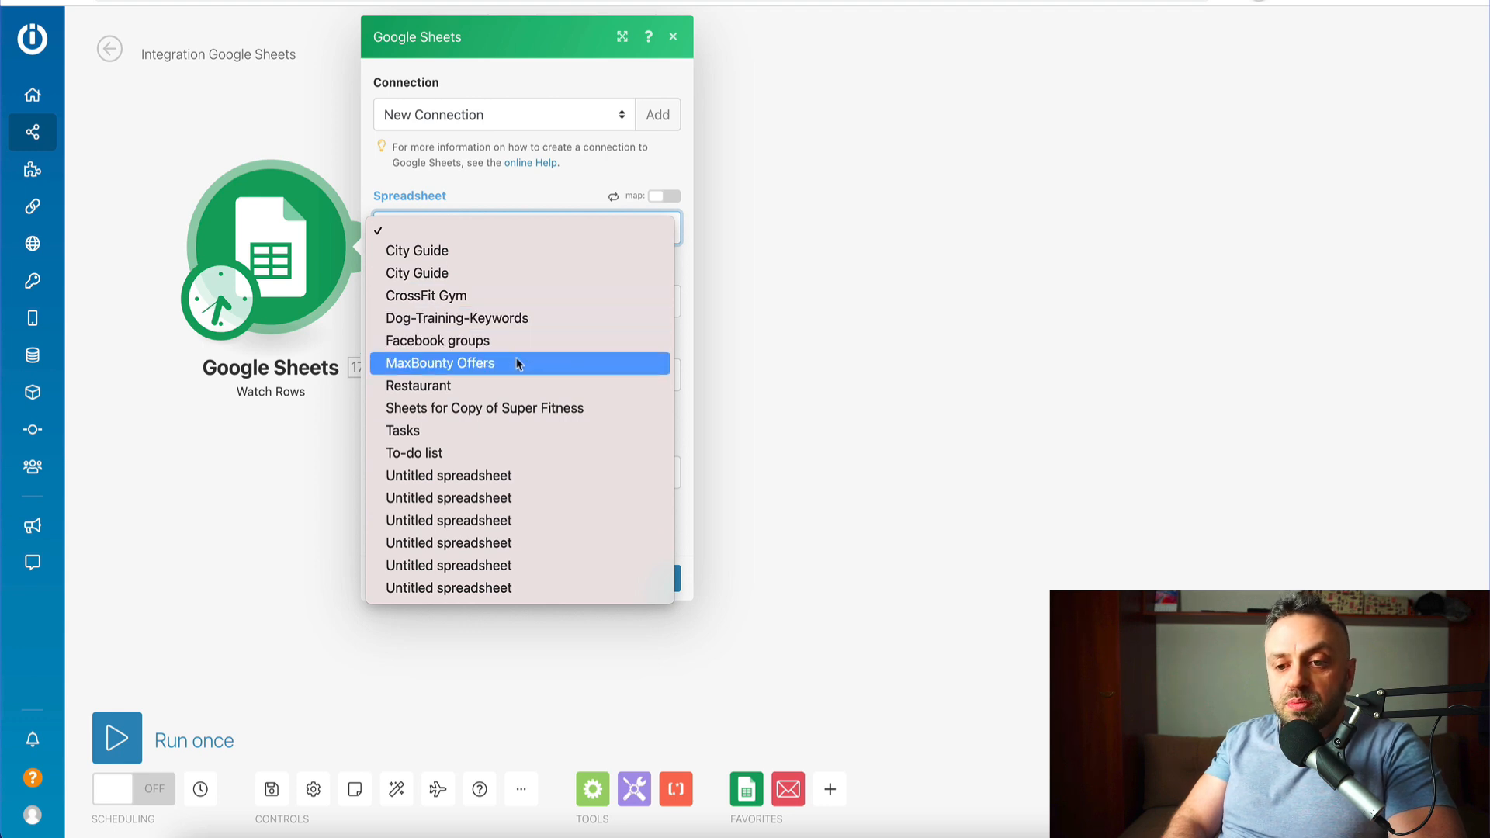
{"action": "left_click", "coordinate": [473, 365]}
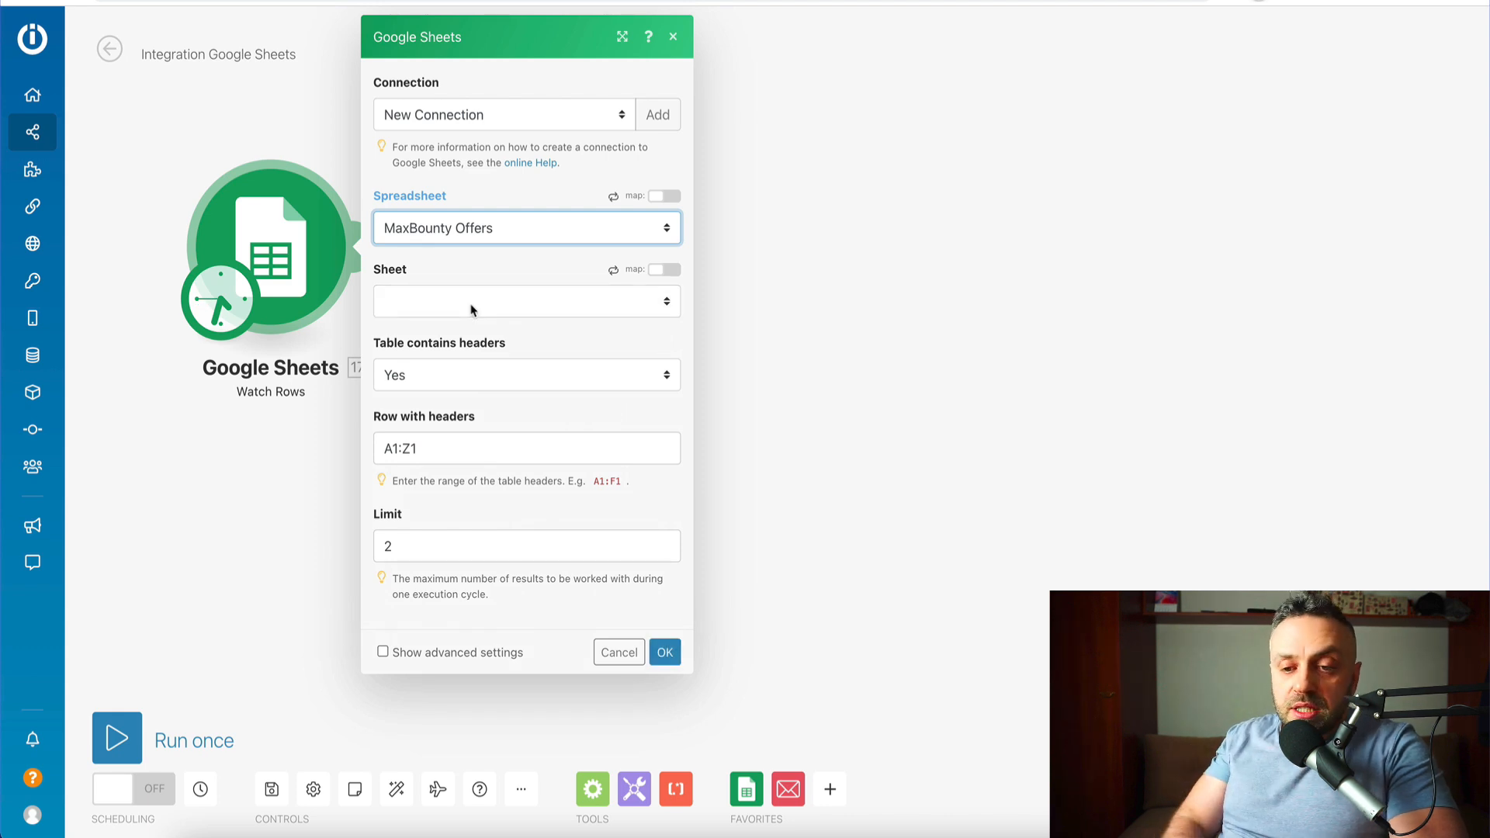
{"action": "left_click", "coordinate": [471, 310]}
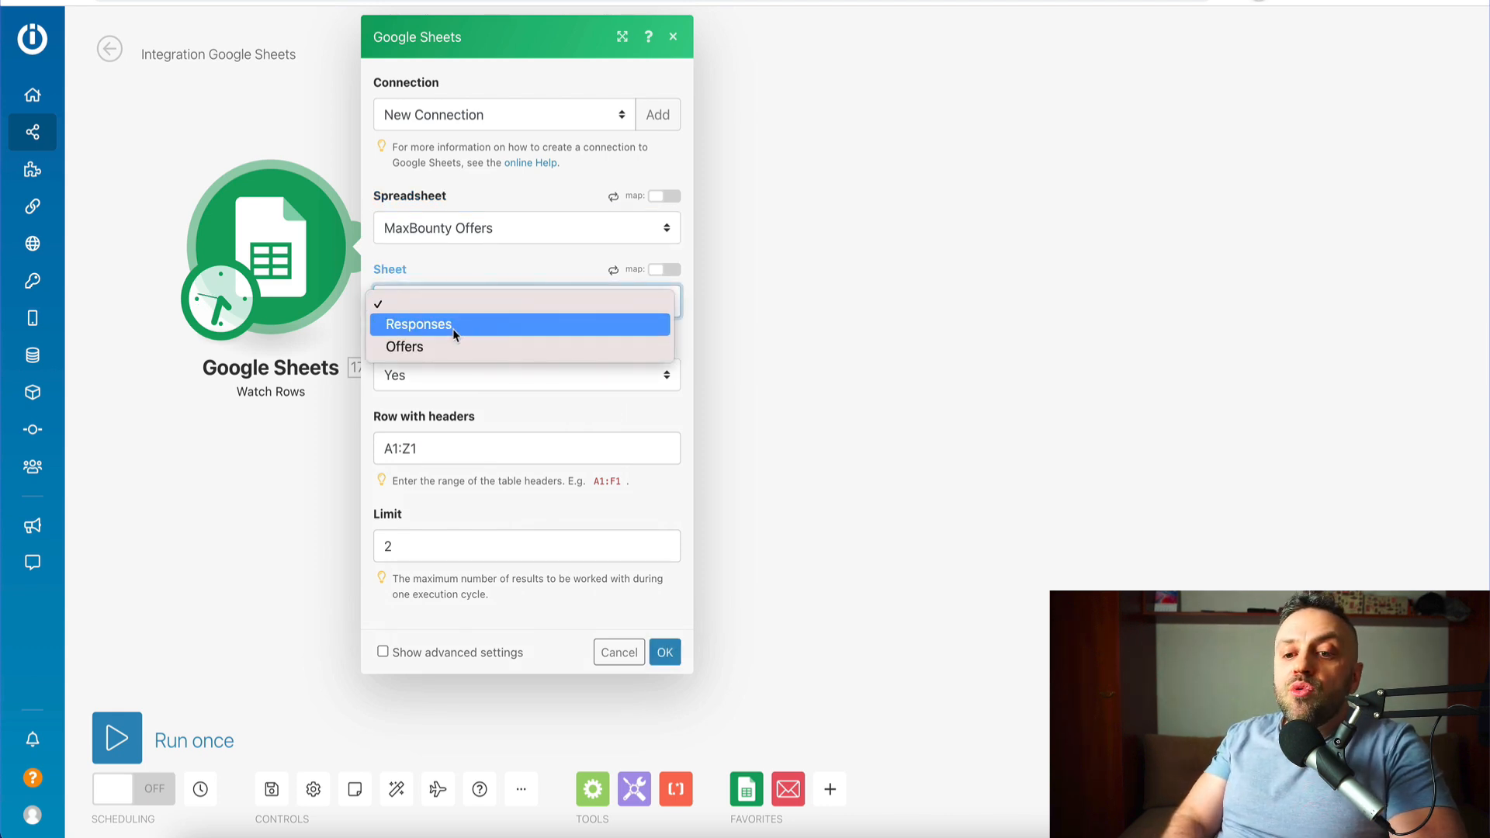
{"action": "left_click", "coordinate": [454, 328]}
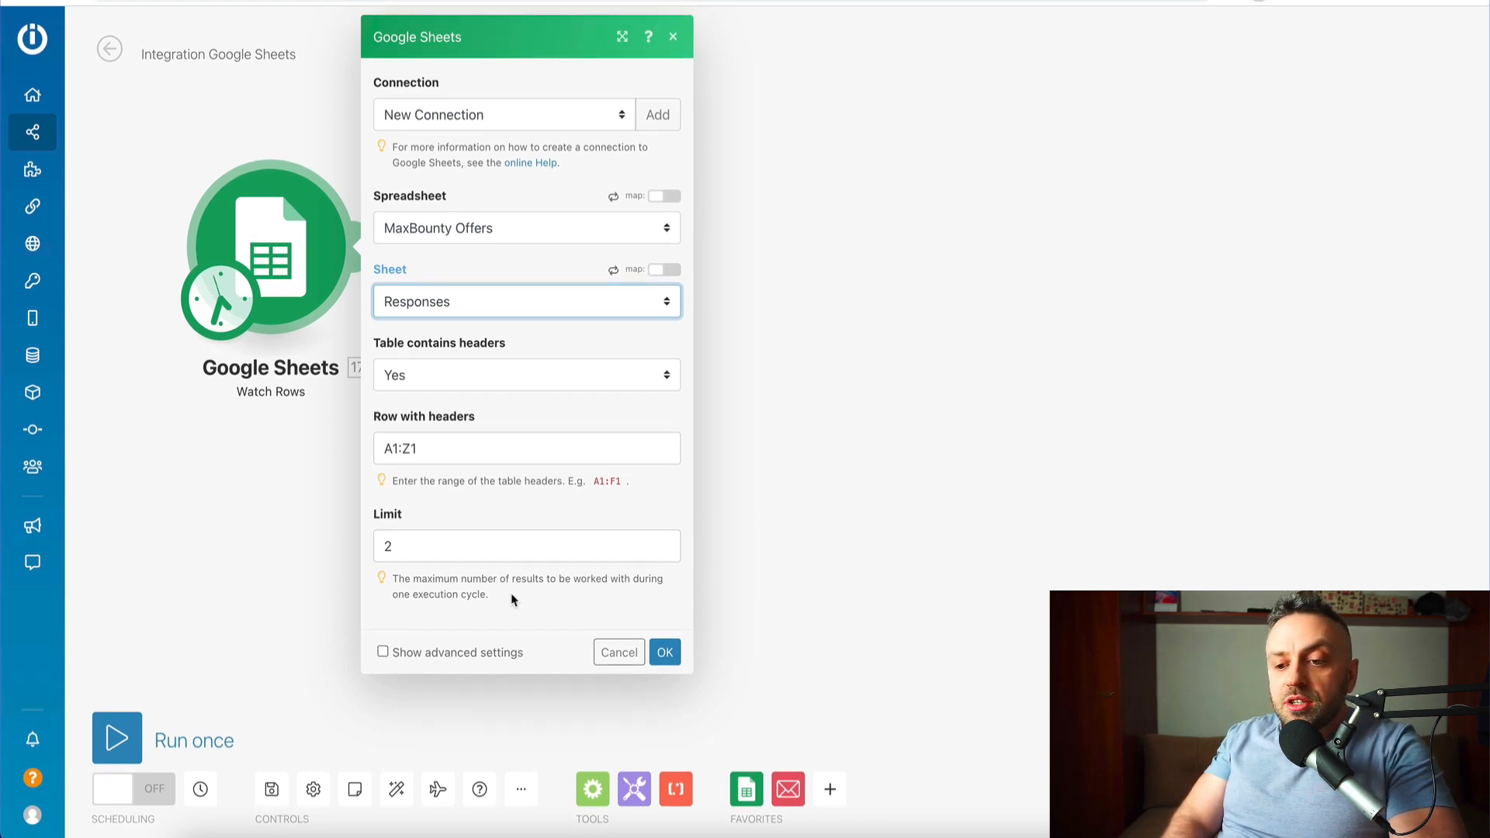
{"action": "left_click", "coordinate": [491, 547]}
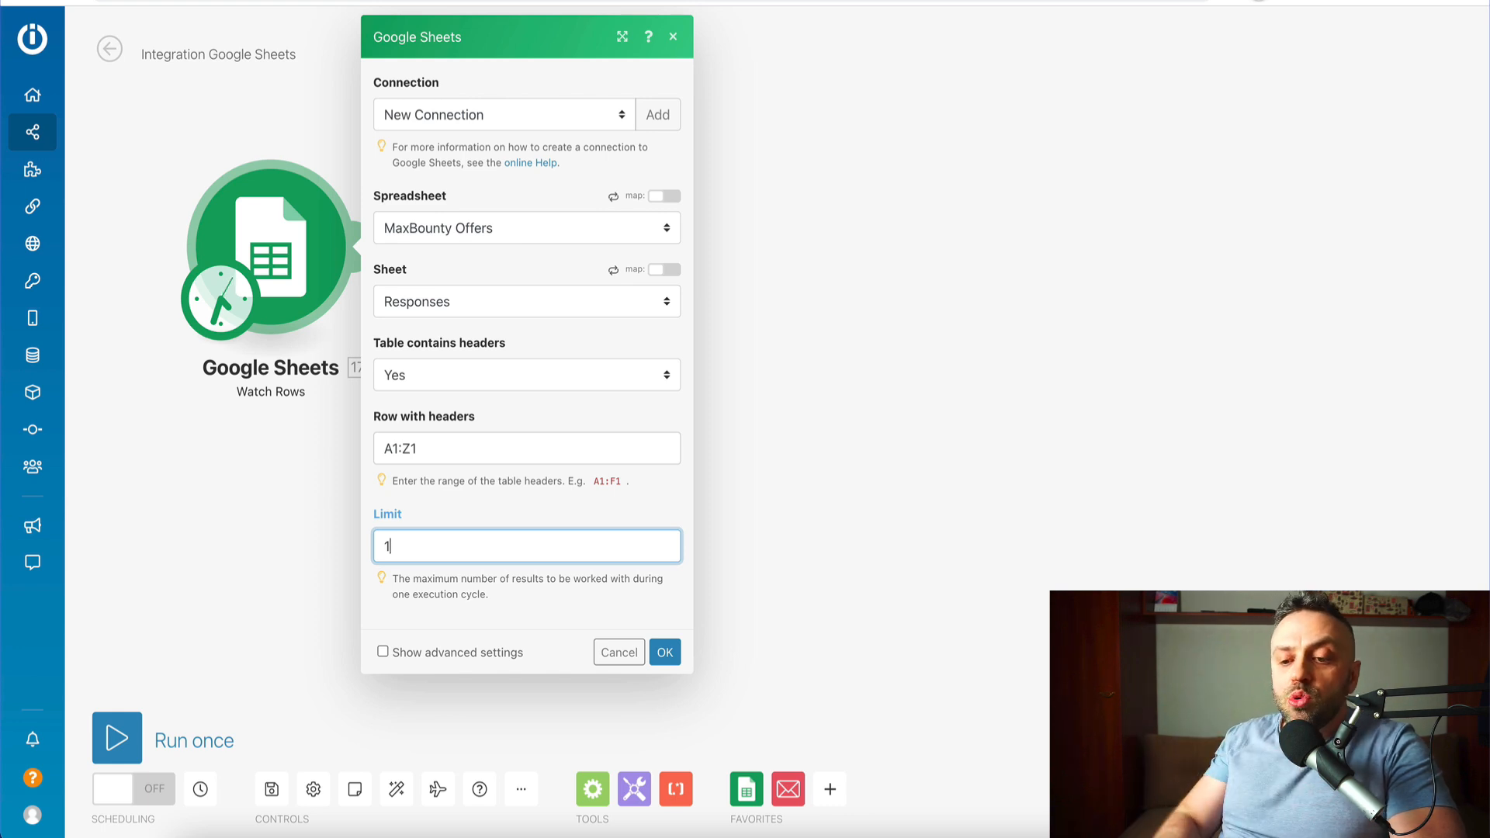
{"action": "left_click", "coordinate": [679, 658]}
{"action": "left_click", "coordinate": [665, 359]}
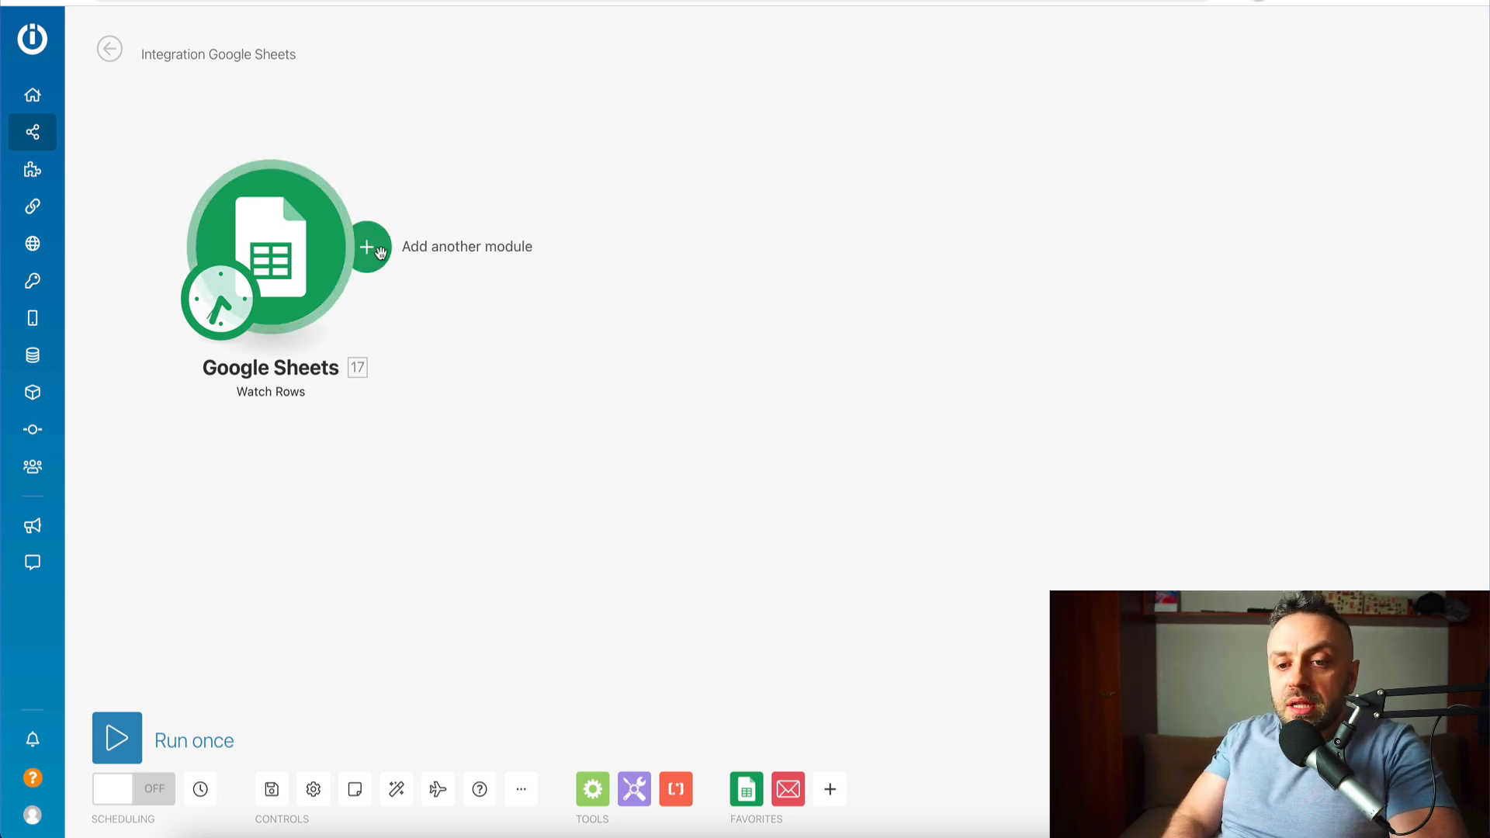
- Add a Google Sheets Search Rows module after the Watch Rows trigger
{"action": "left_click", "coordinate": [372, 248]}
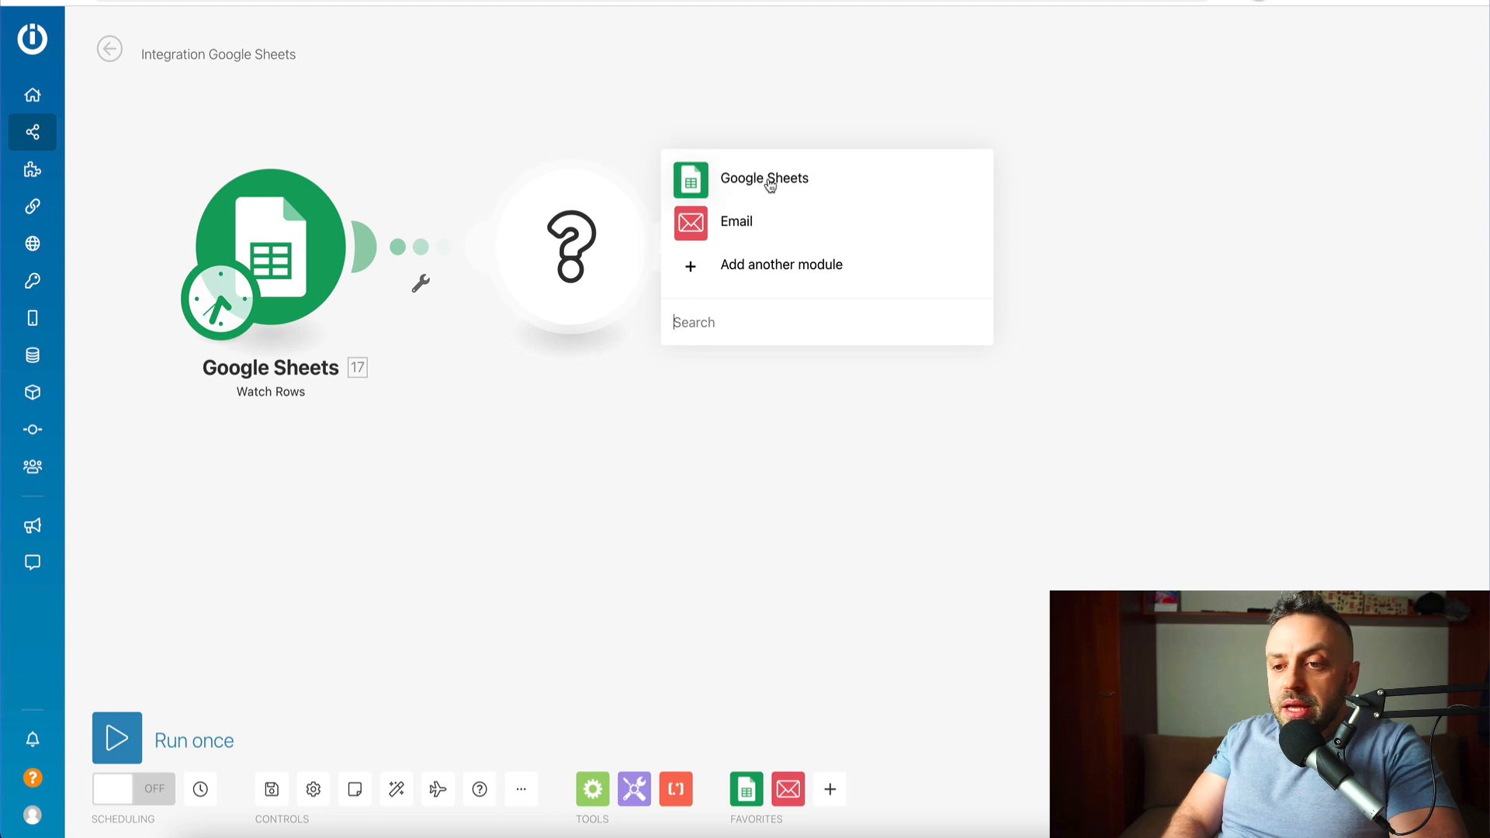
{"action": "left_click", "coordinate": [768, 186]}
{"action": "scroll", "coordinate": [772, 372], "scroll_direction": "down", "scroll_amount": 1}
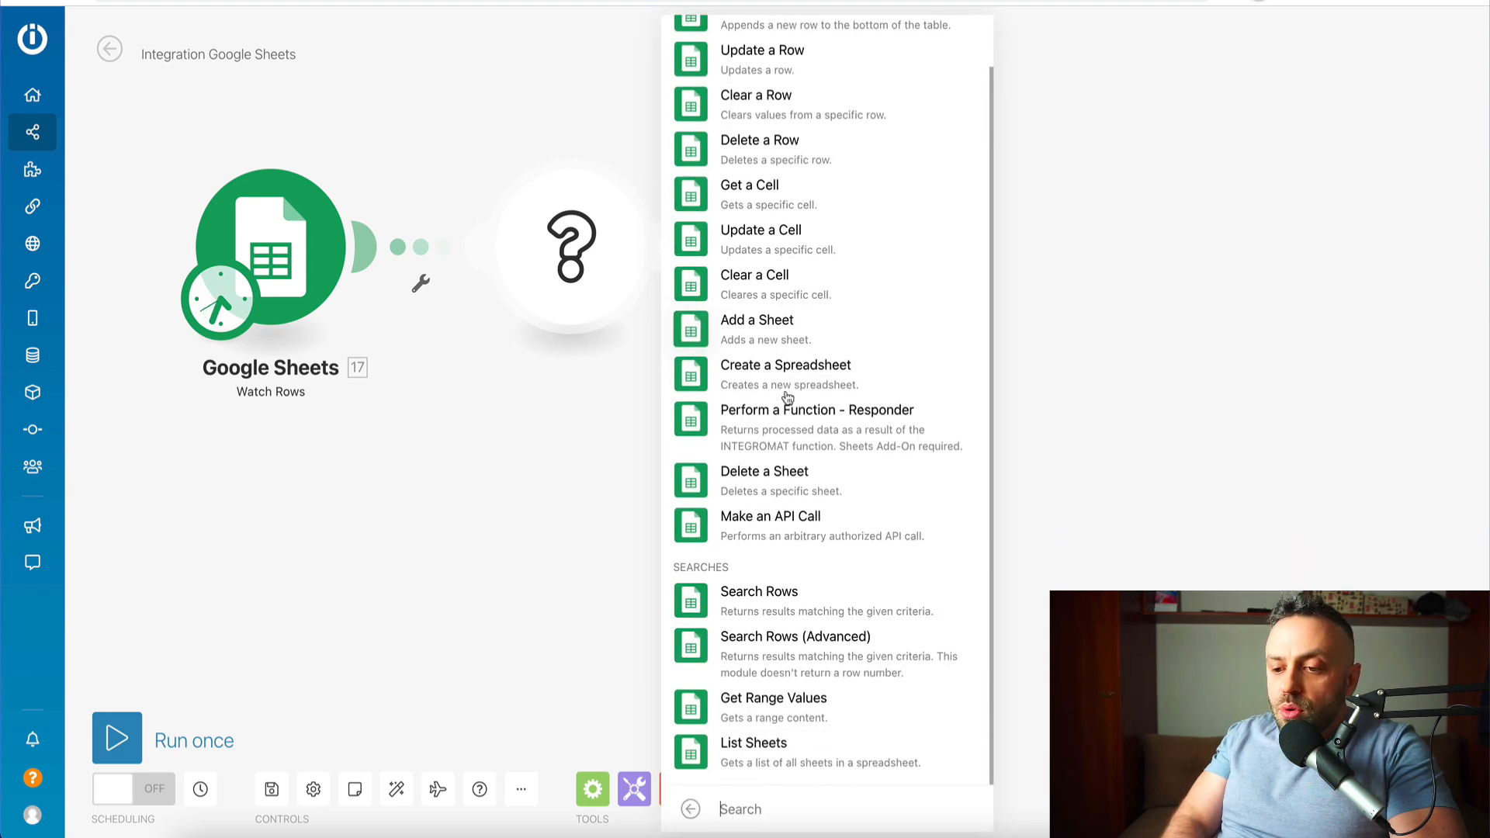
{"action": "left_click", "coordinate": [770, 606]}
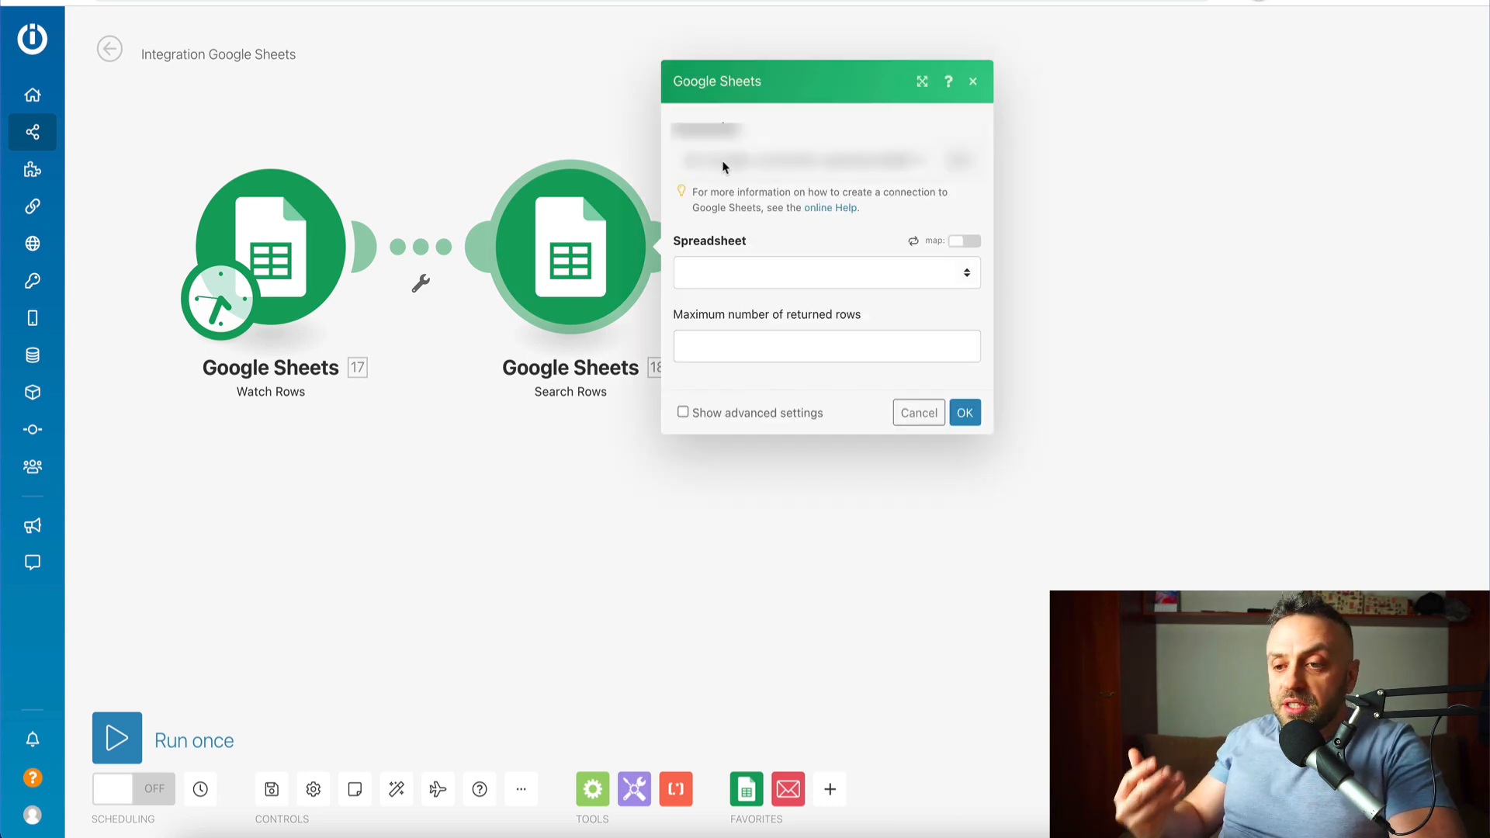
- Set the search to the Offers sheet of the MaxBounty Offers spreadsheet
{"action": "left_click", "coordinate": [722, 163]}
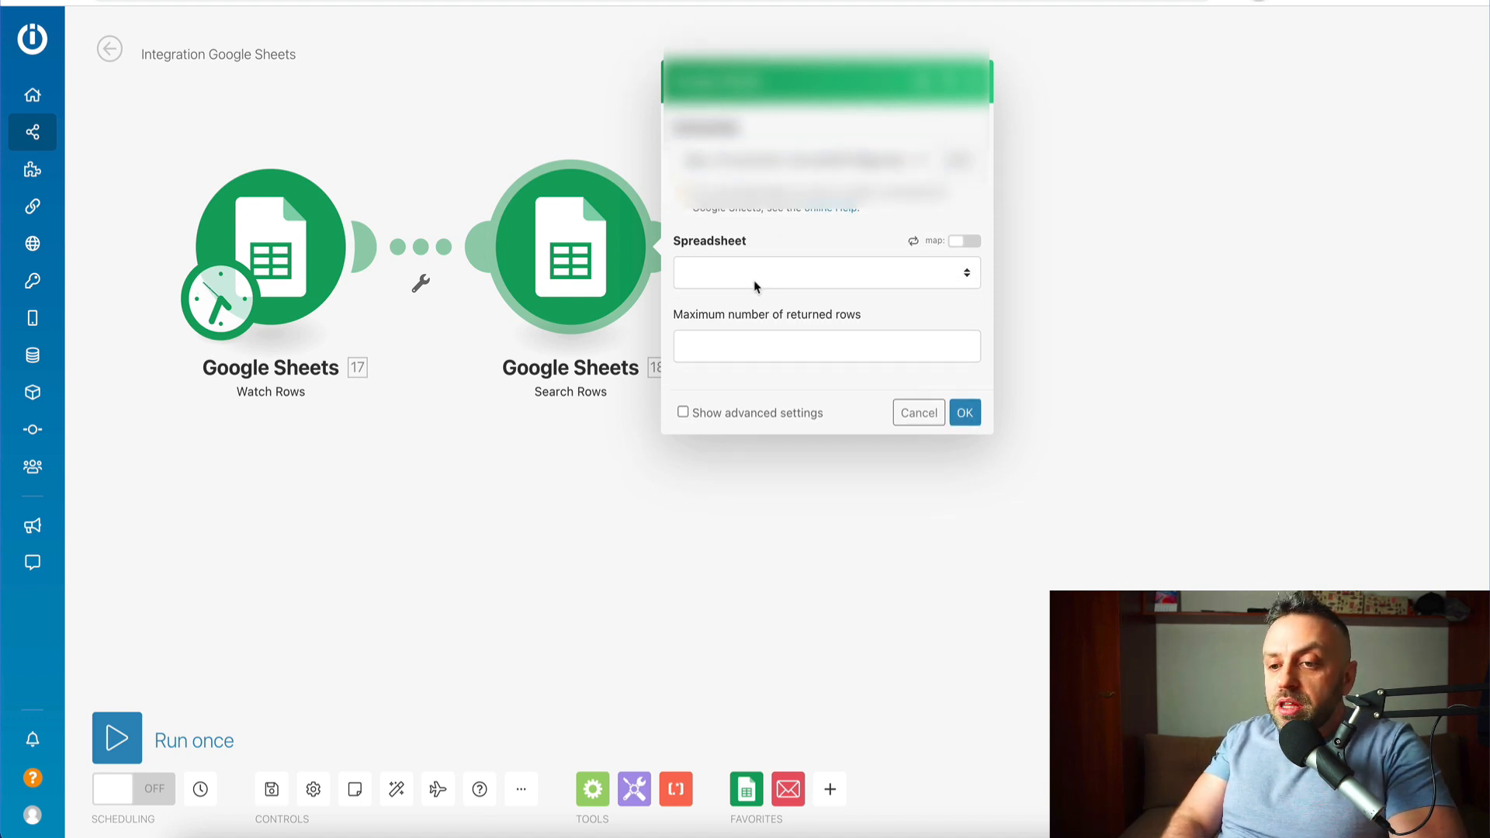
{"action": "left_click", "coordinate": [753, 282]}
{"action": "left_click", "coordinate": [751, 407]}
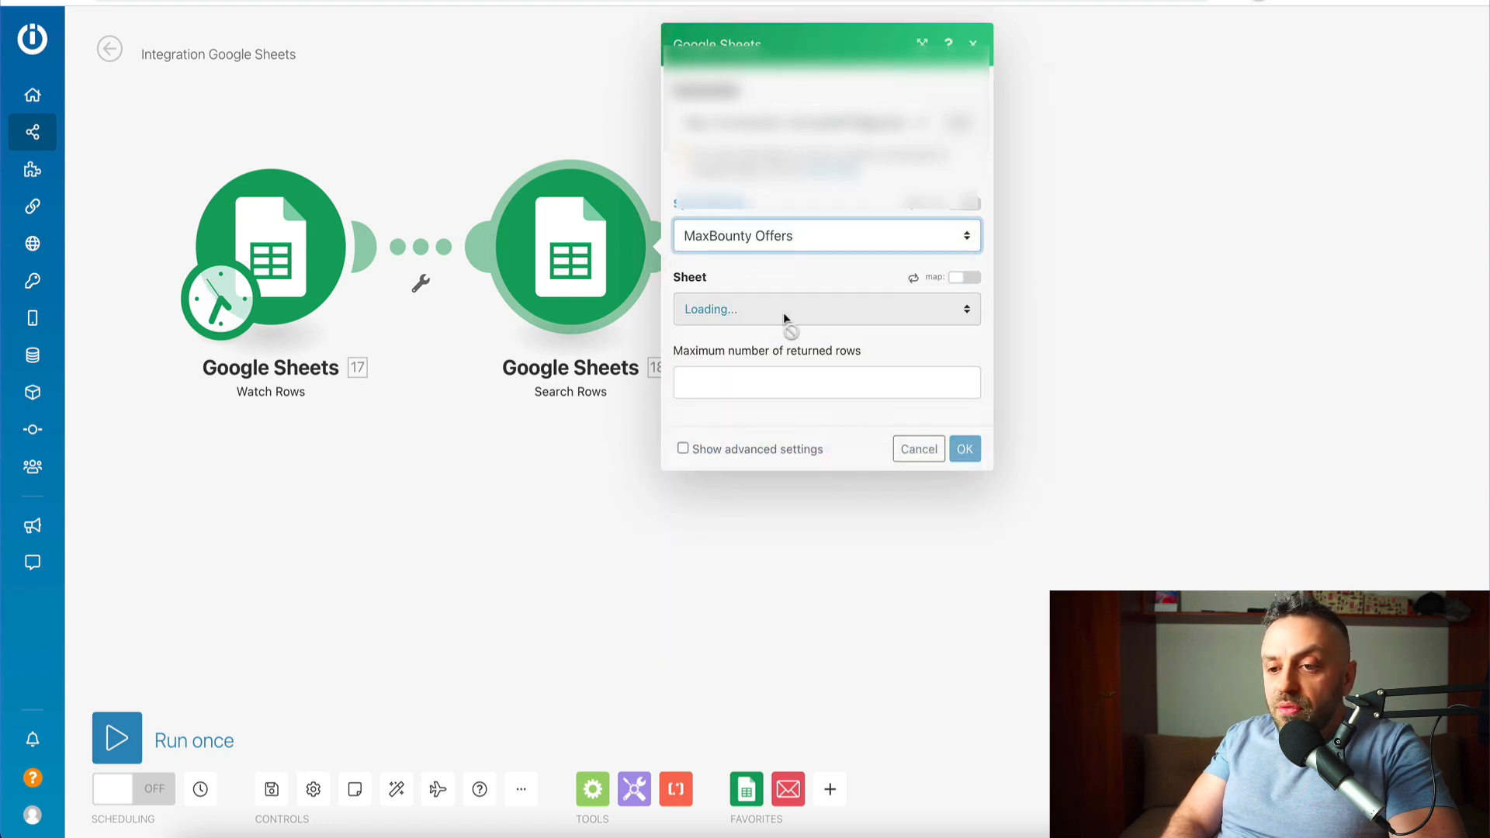
{"action": "left_click", "coordinate": [776, 309]}
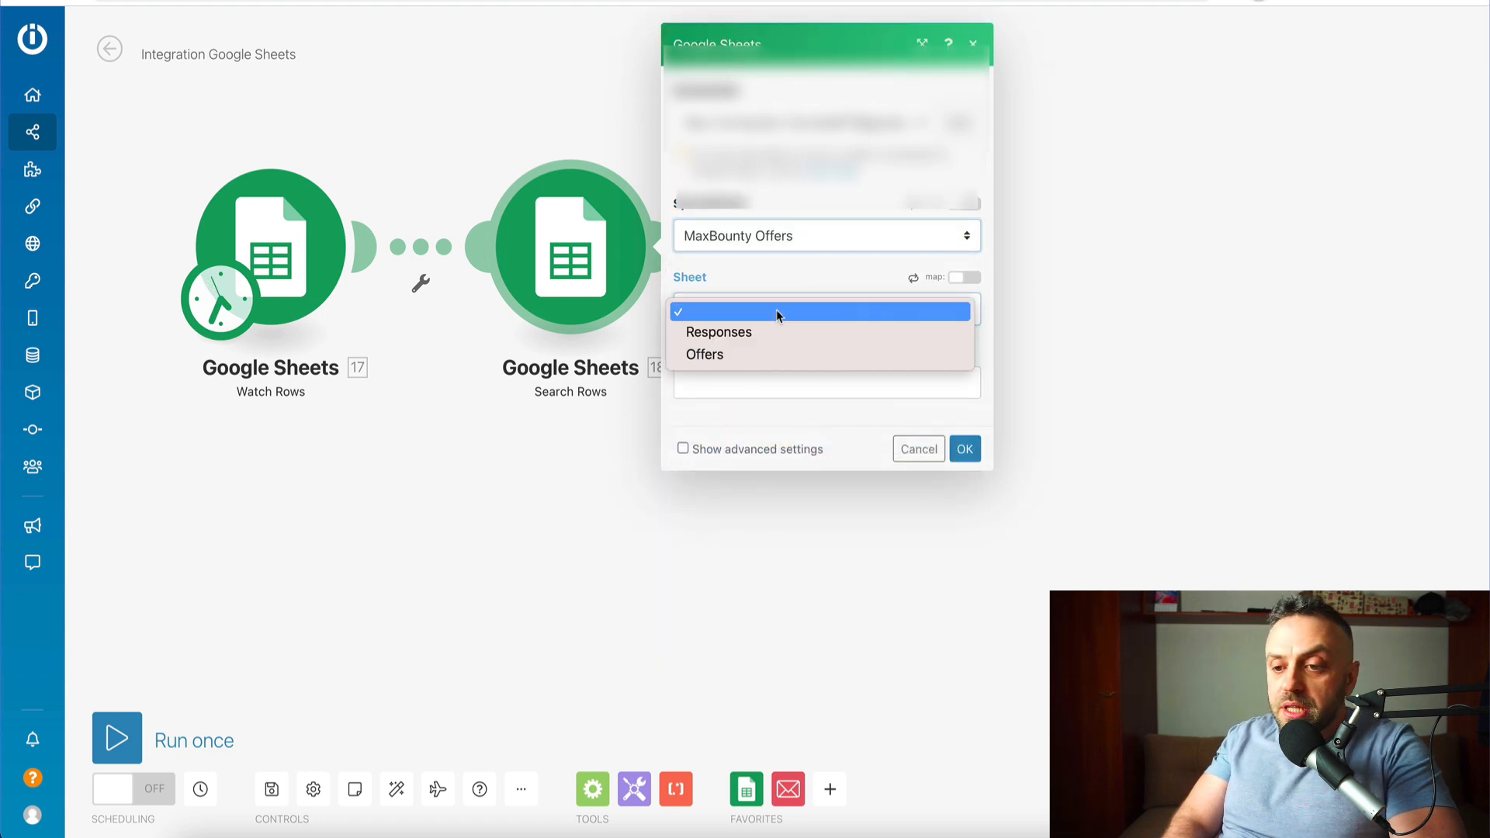
{"action": "left_click", "coordinate": [764, 354]}
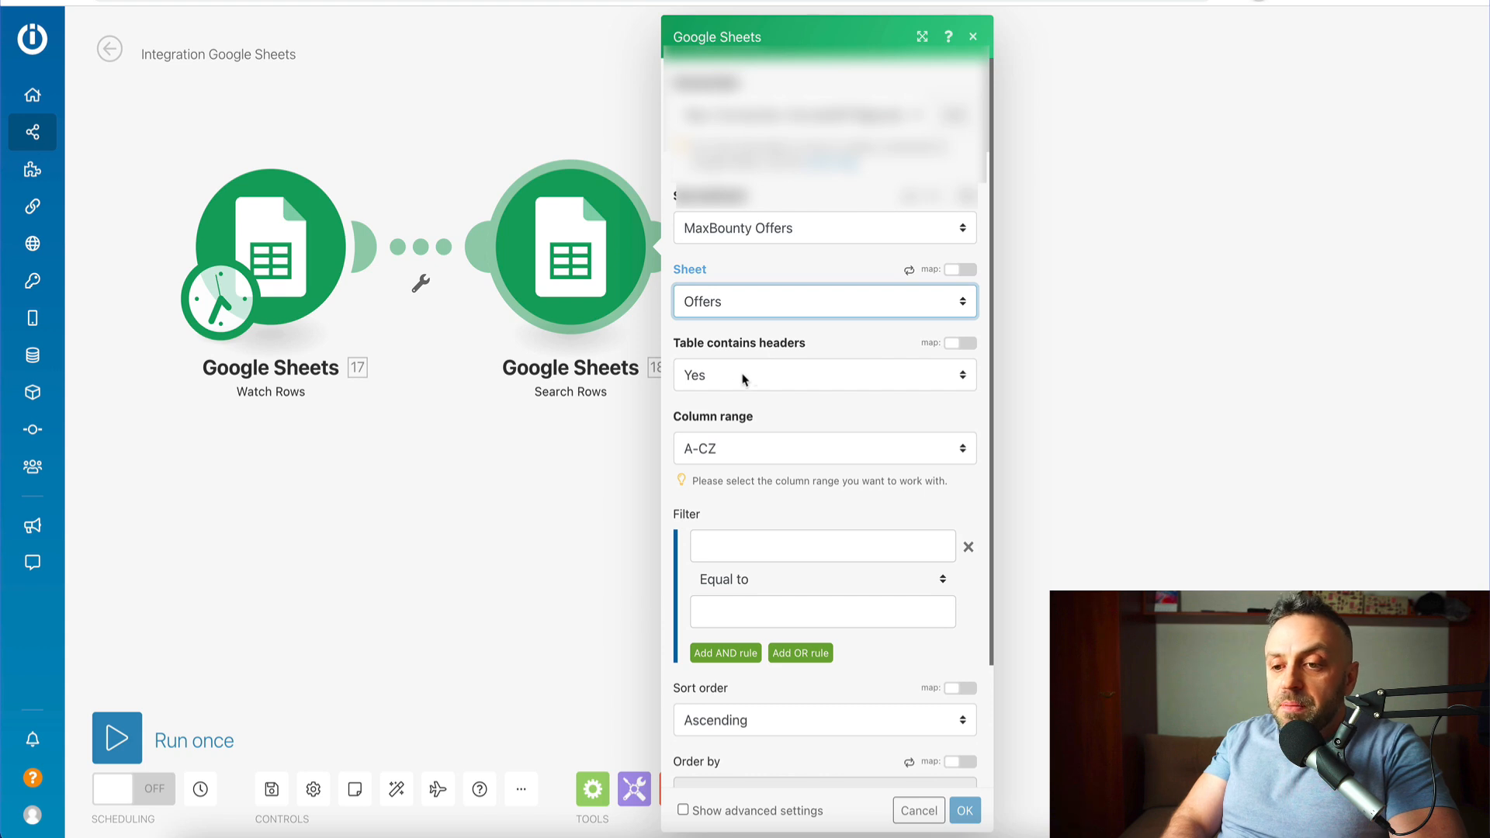
{"action": "scroll", "coordinate": [765, 497], "scroll_direction": "down", "scroll_amount": 2}
- Filter rows where Offer Type (C) is Equal to the 'What kind of offers do you want?' answer
{"action": "left_click", "coordinate": [802, 444]}
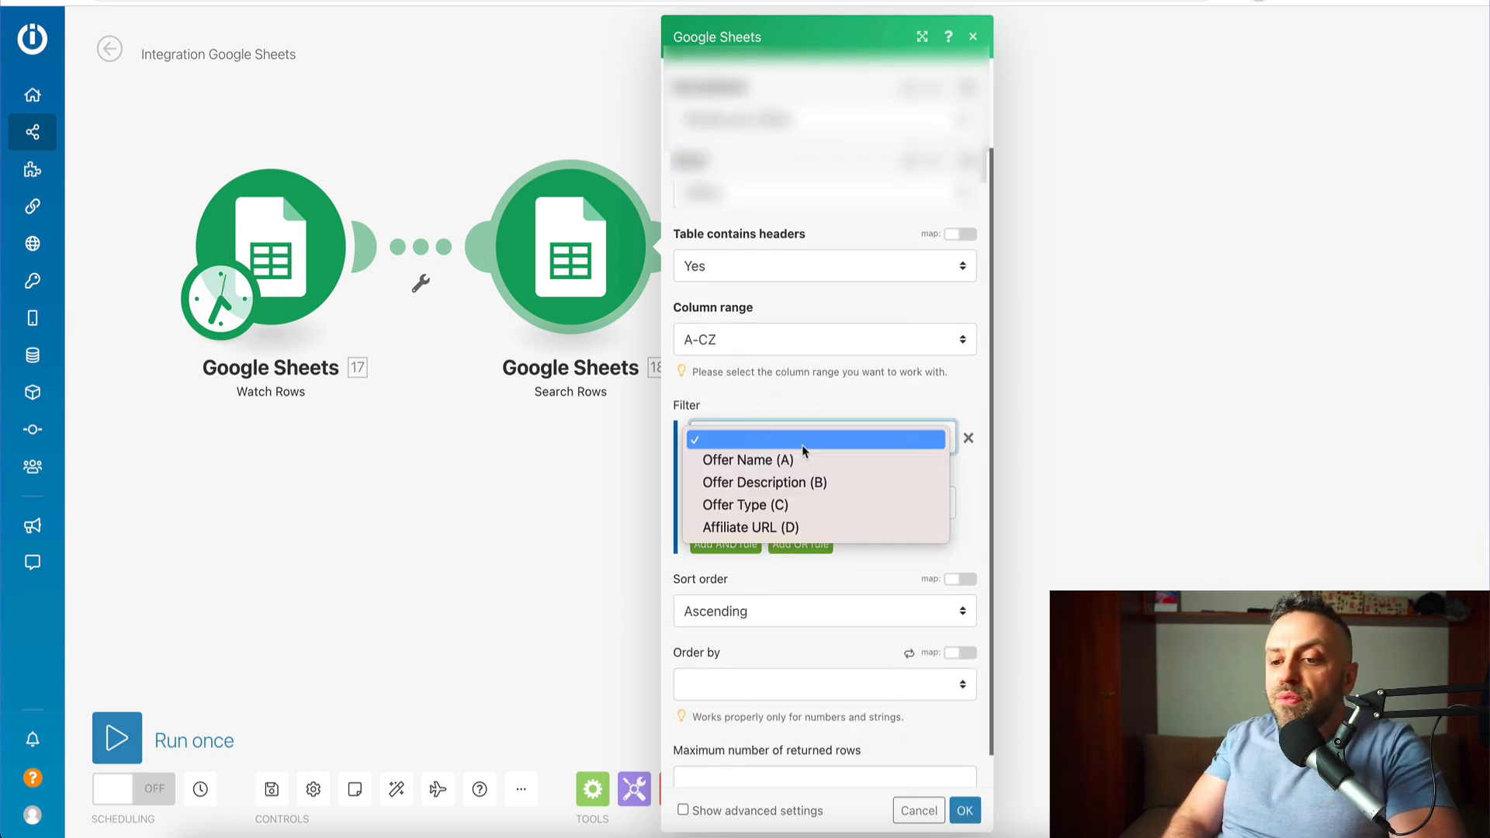
{"action": "left_click", "coordinate": [778, 506]}
{"action": "left_click", "coordinate": [795, 505]}
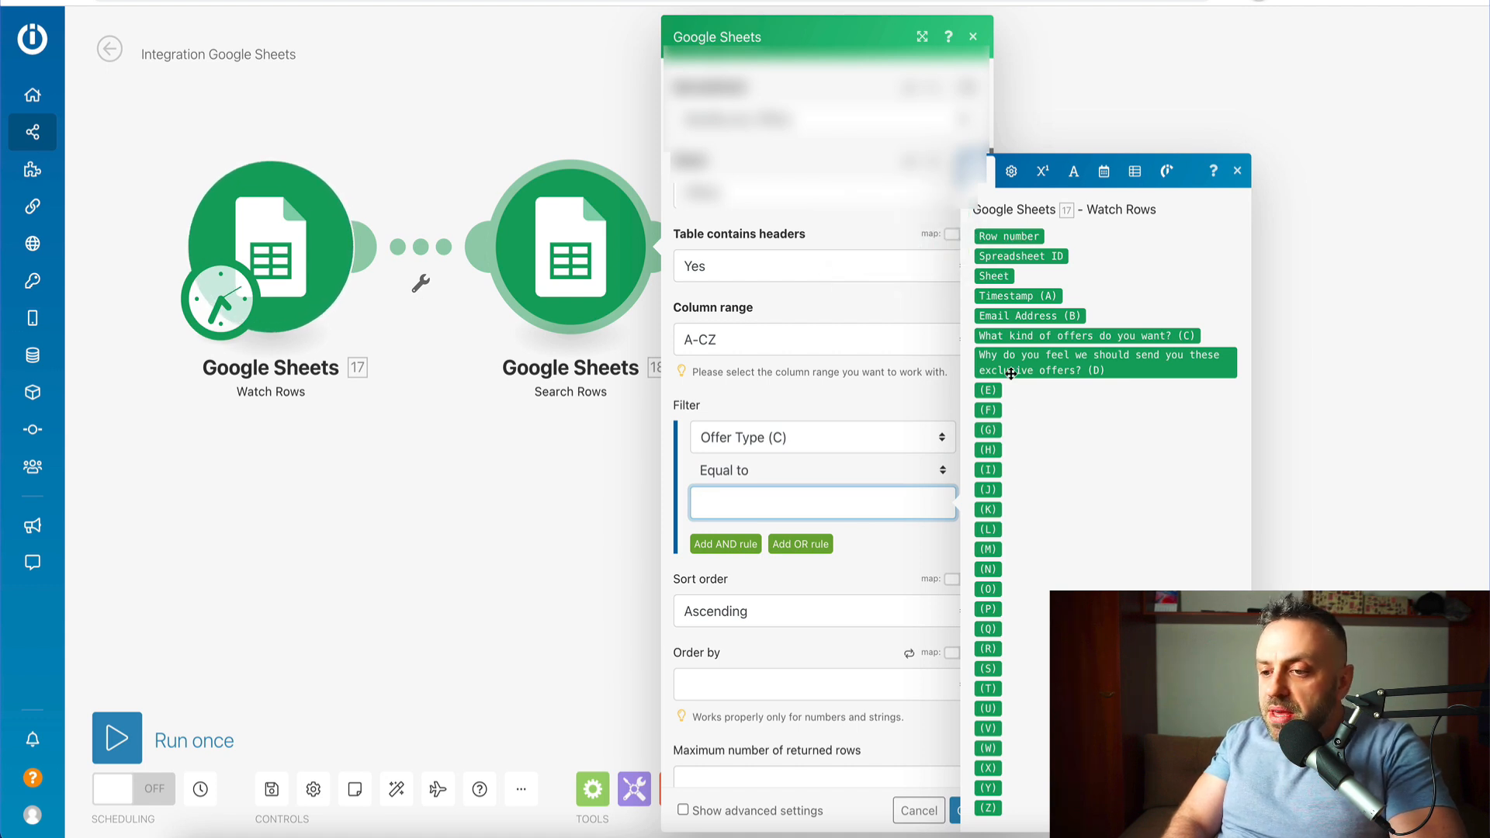
{"action": "left_click", "coordinate": [1028, 337]}
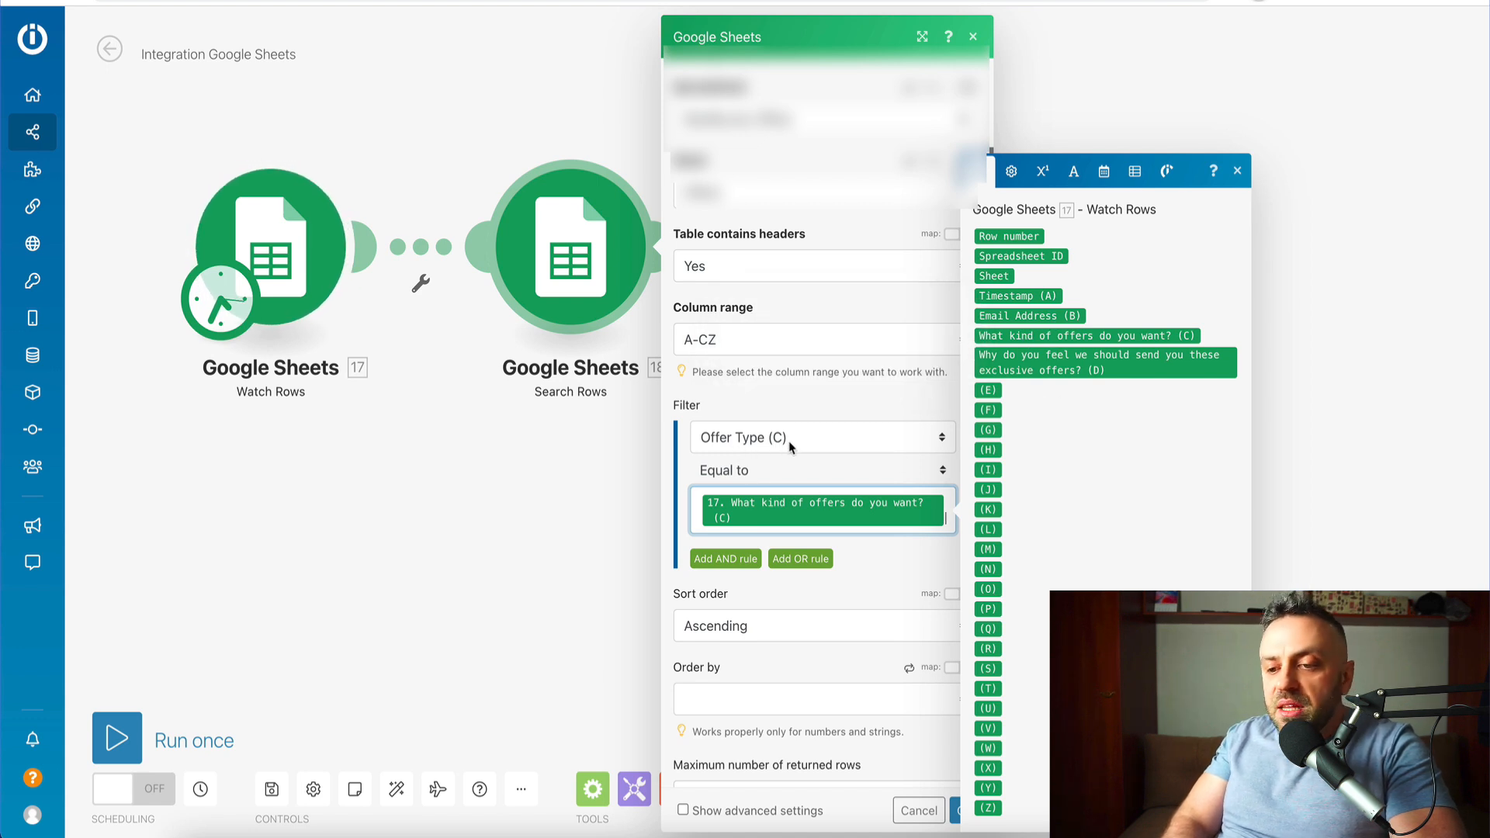
{"action": "mouse_move", "coordinate": [881, 500]}
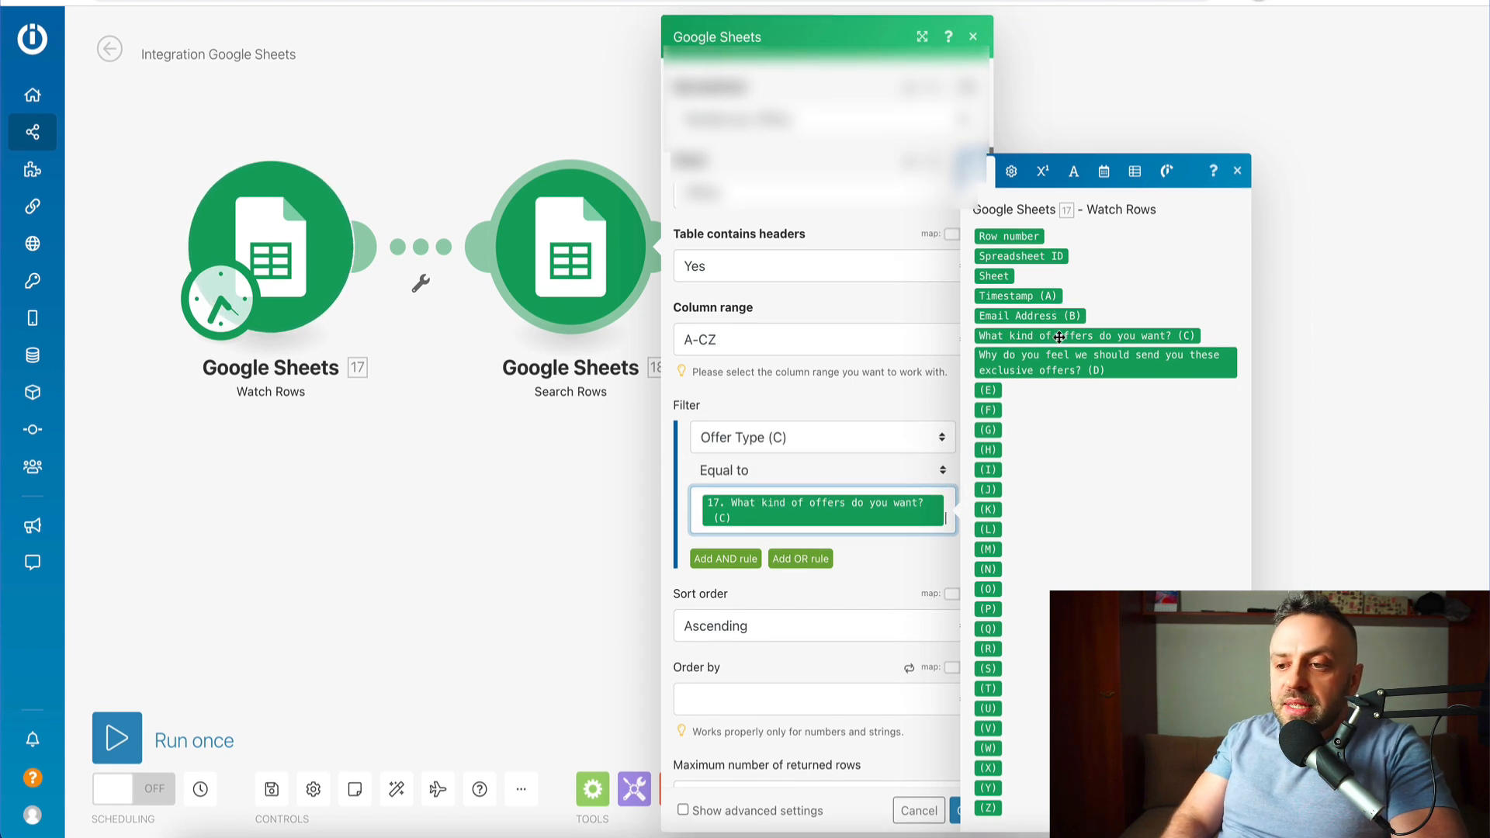
{"action": "left_click", "coordinate": [851, 468]}
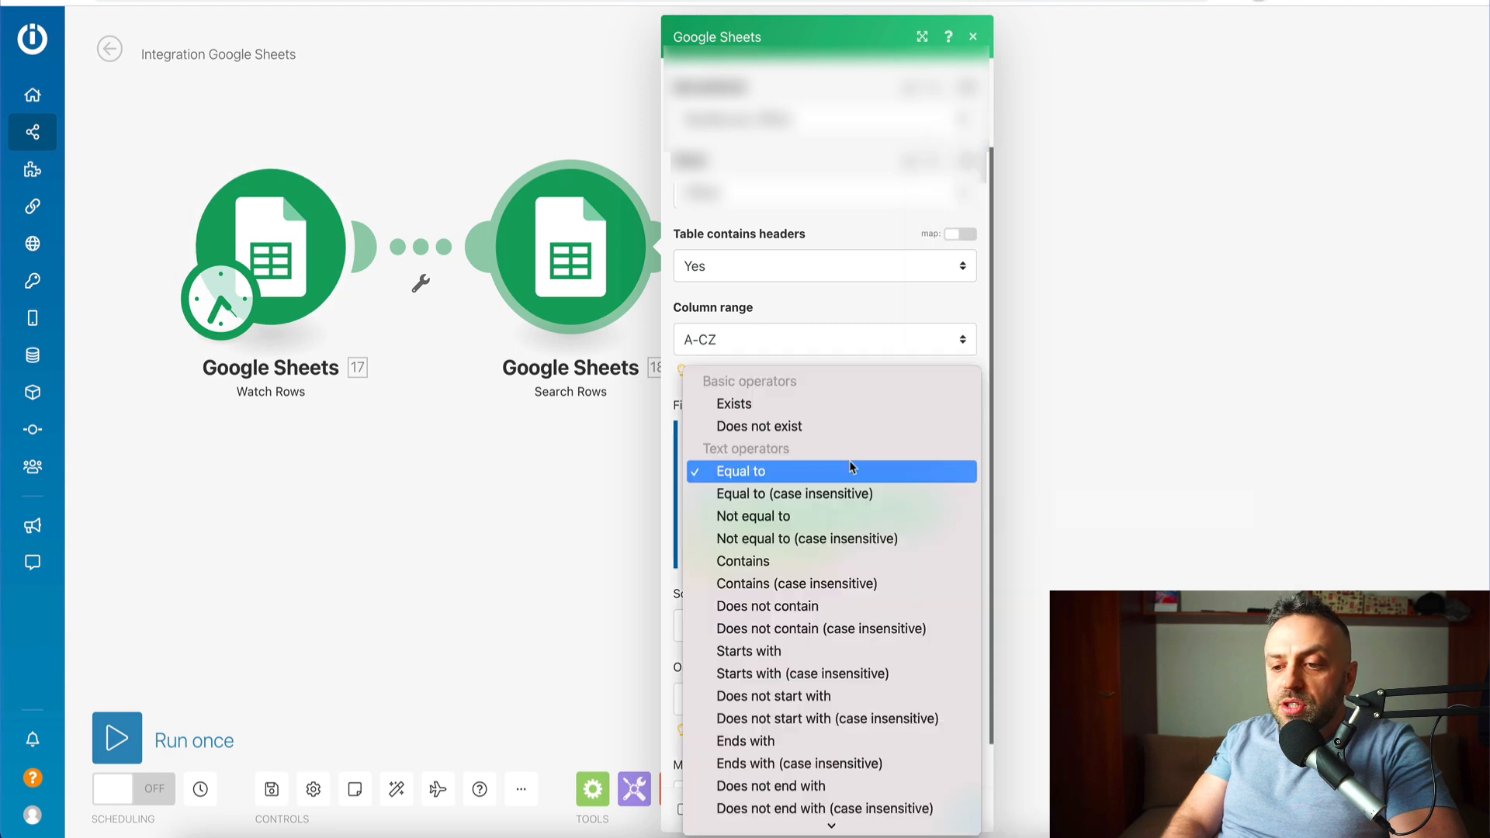
{"action": "left_click", "coordinate": [811, 471]}
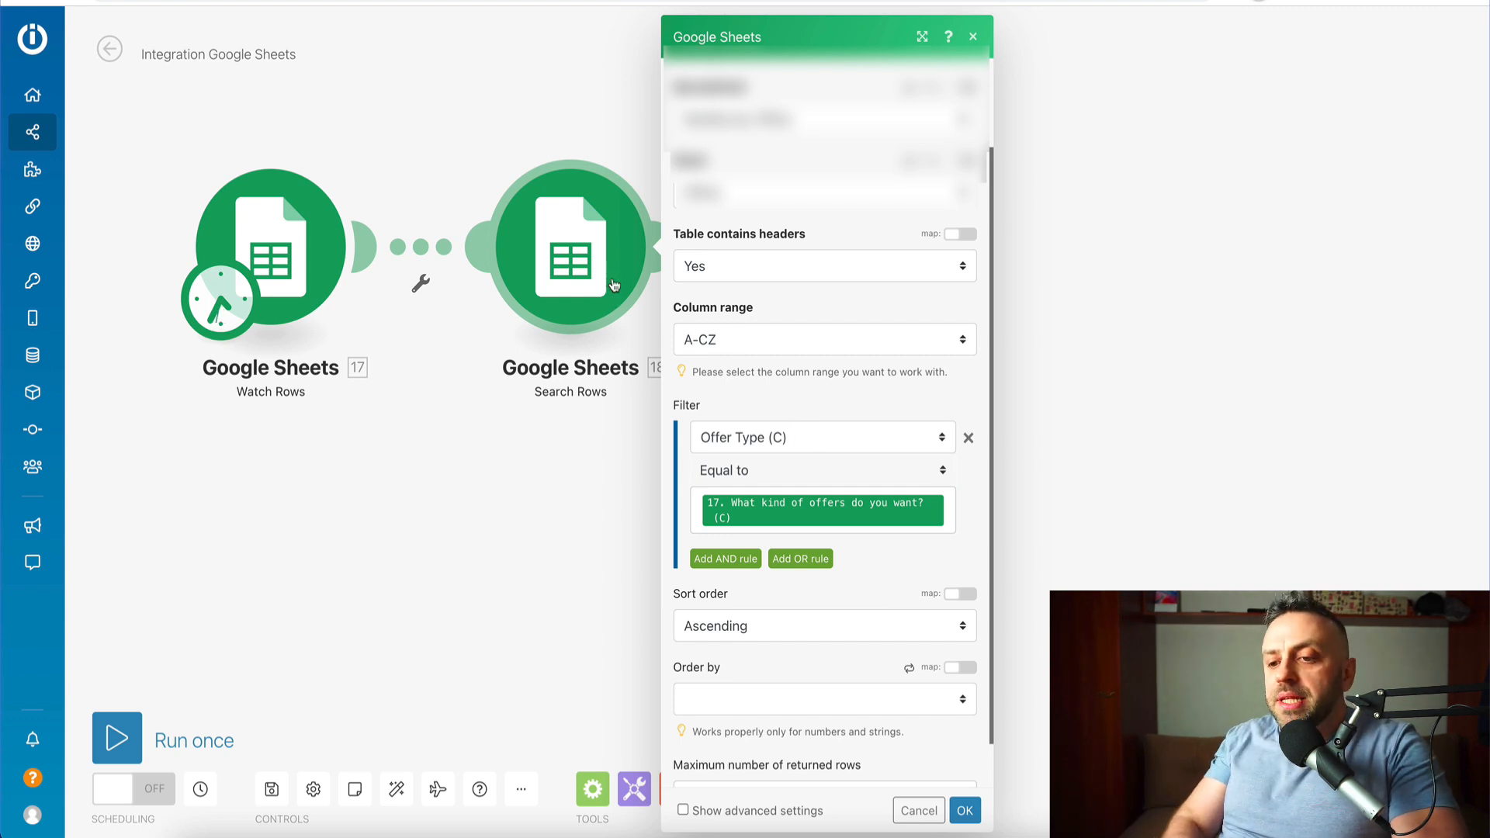
{"action": "mouse_move", "coordinate": [791, 509]}
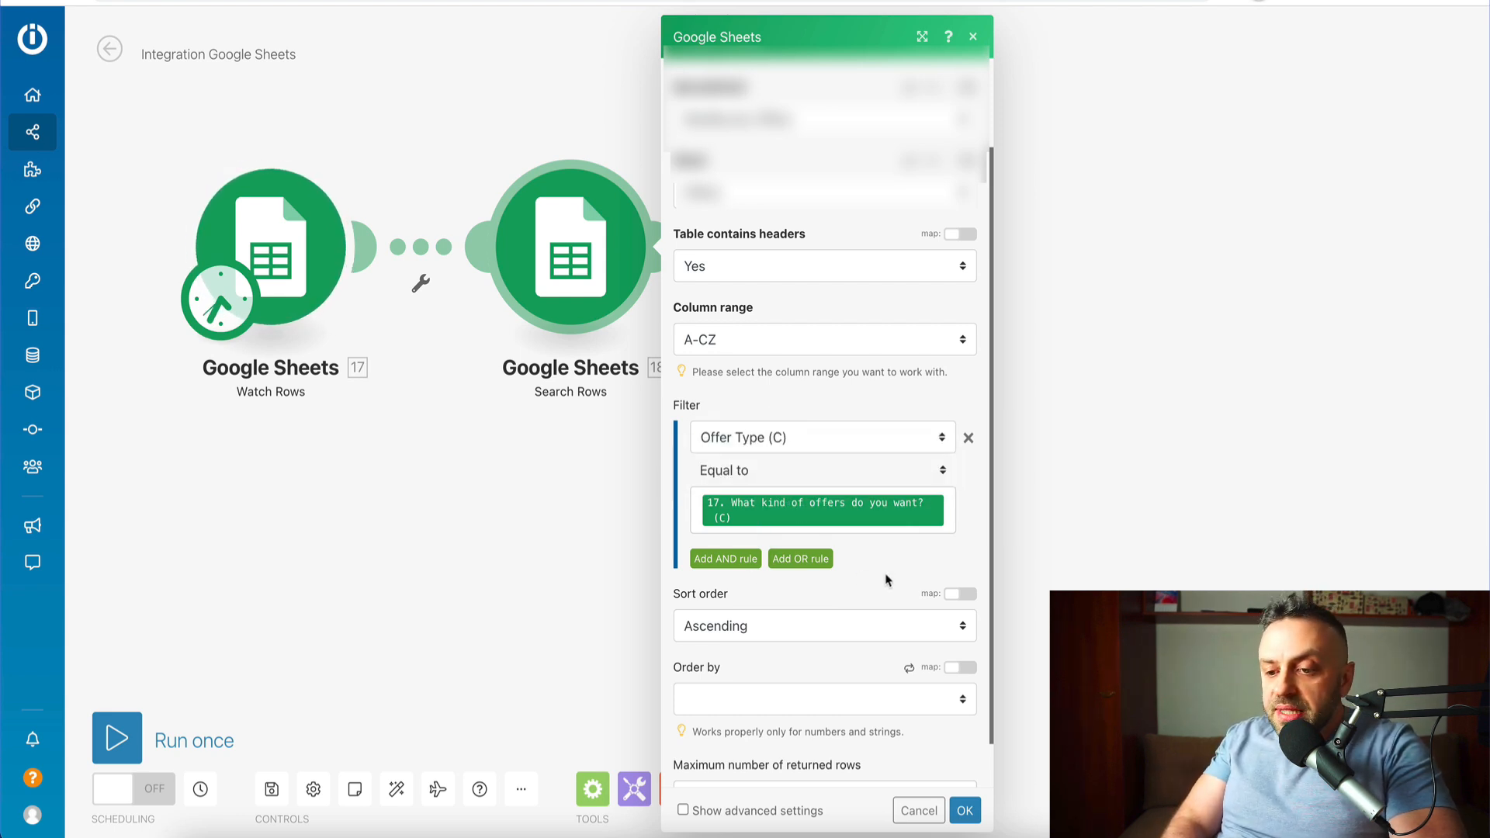
{"action": "scroll", "coordinate": [889, 580], "scroll_direction": "down", "scroll_amount": 1}
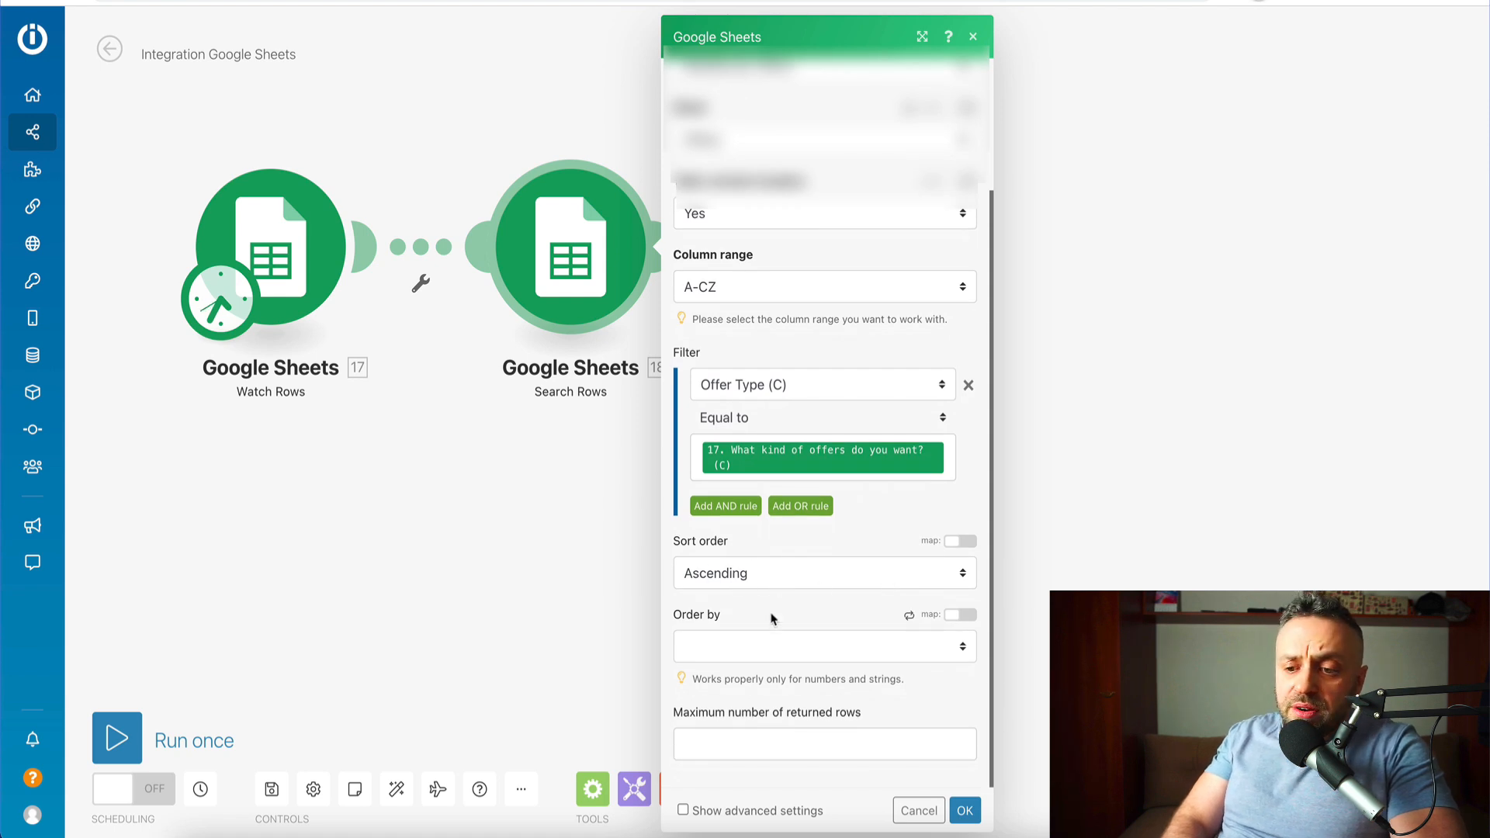
{"action": "scroll", "coordinate": [733, 240], "scroll_direction": "up", "scroll_amount": 3}
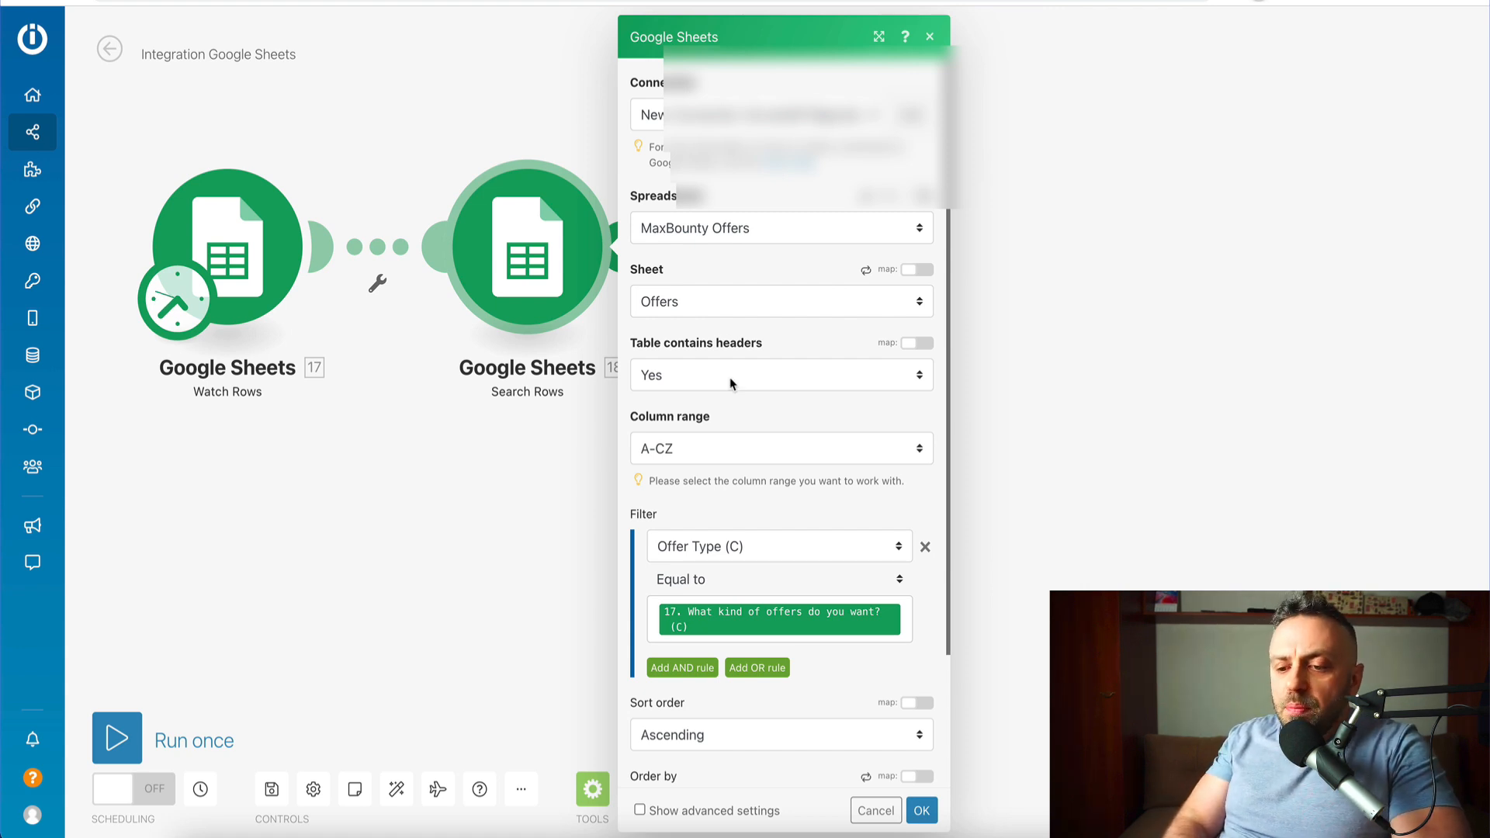
{"action": "scroll", "coordinate": [730, 383], "scroll_direction": "down", "scroll_amount": 2}
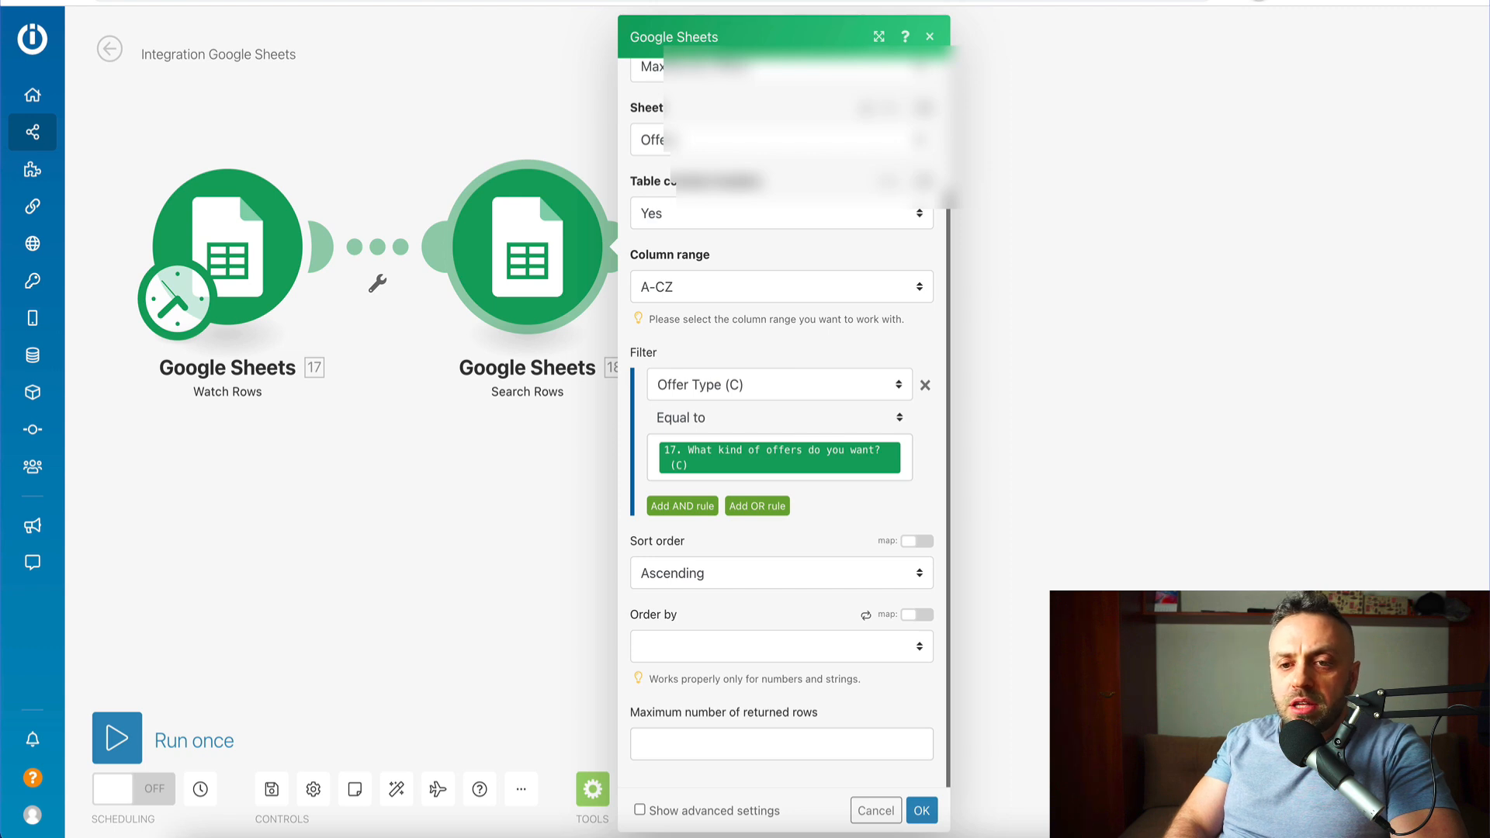
{"action": "left_click", "coordinate": [279, 1]}
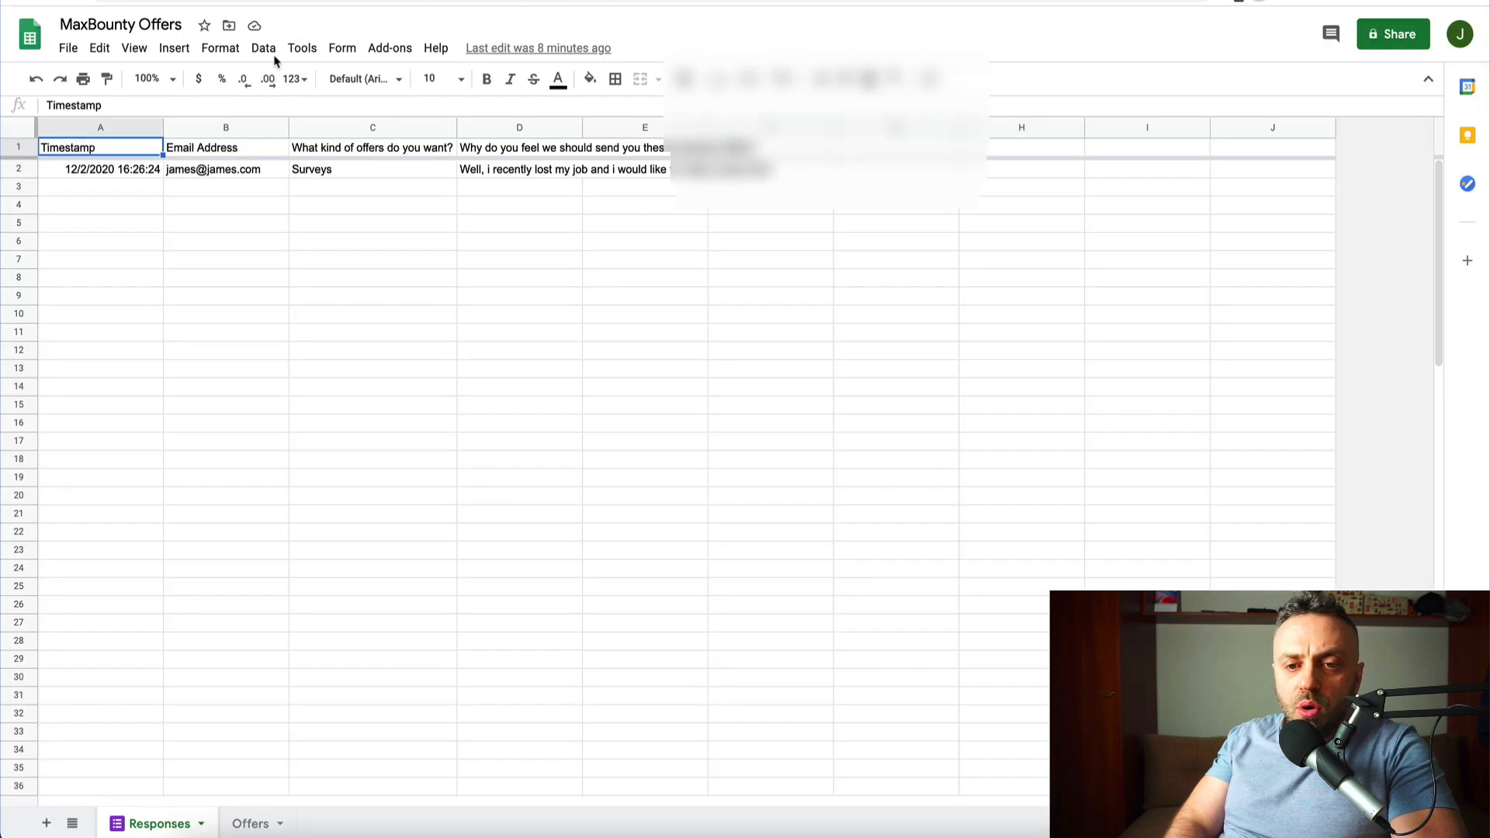
{"action": "left_click", "coordinate": [252, 824]}
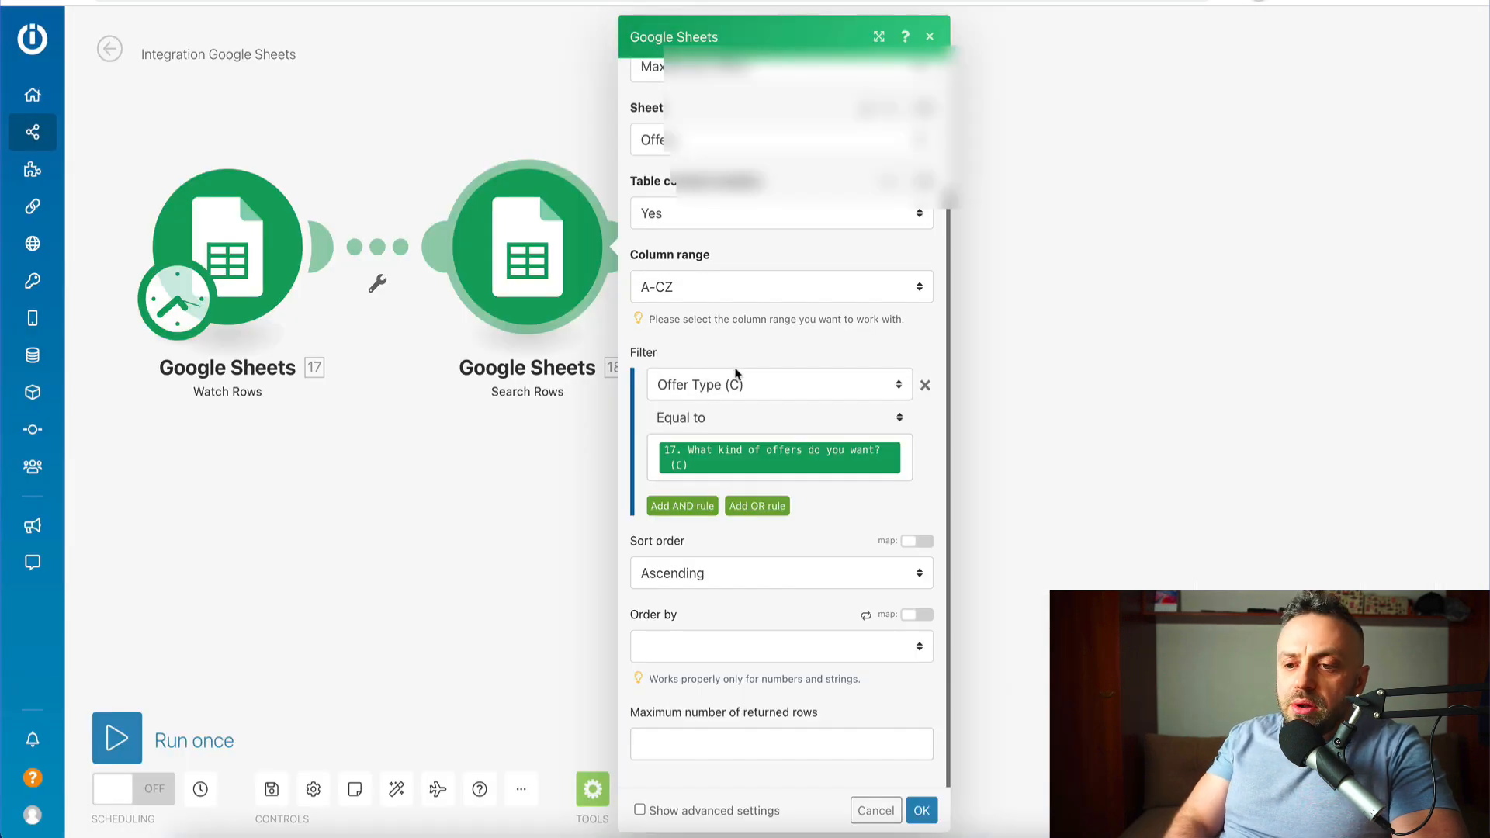
- Set Search Rows' maximum number of returned rows to 1 and confirm
{"action": "left_click", "coordinate": [715, 750]}
{"action": "type", "text": "1"}
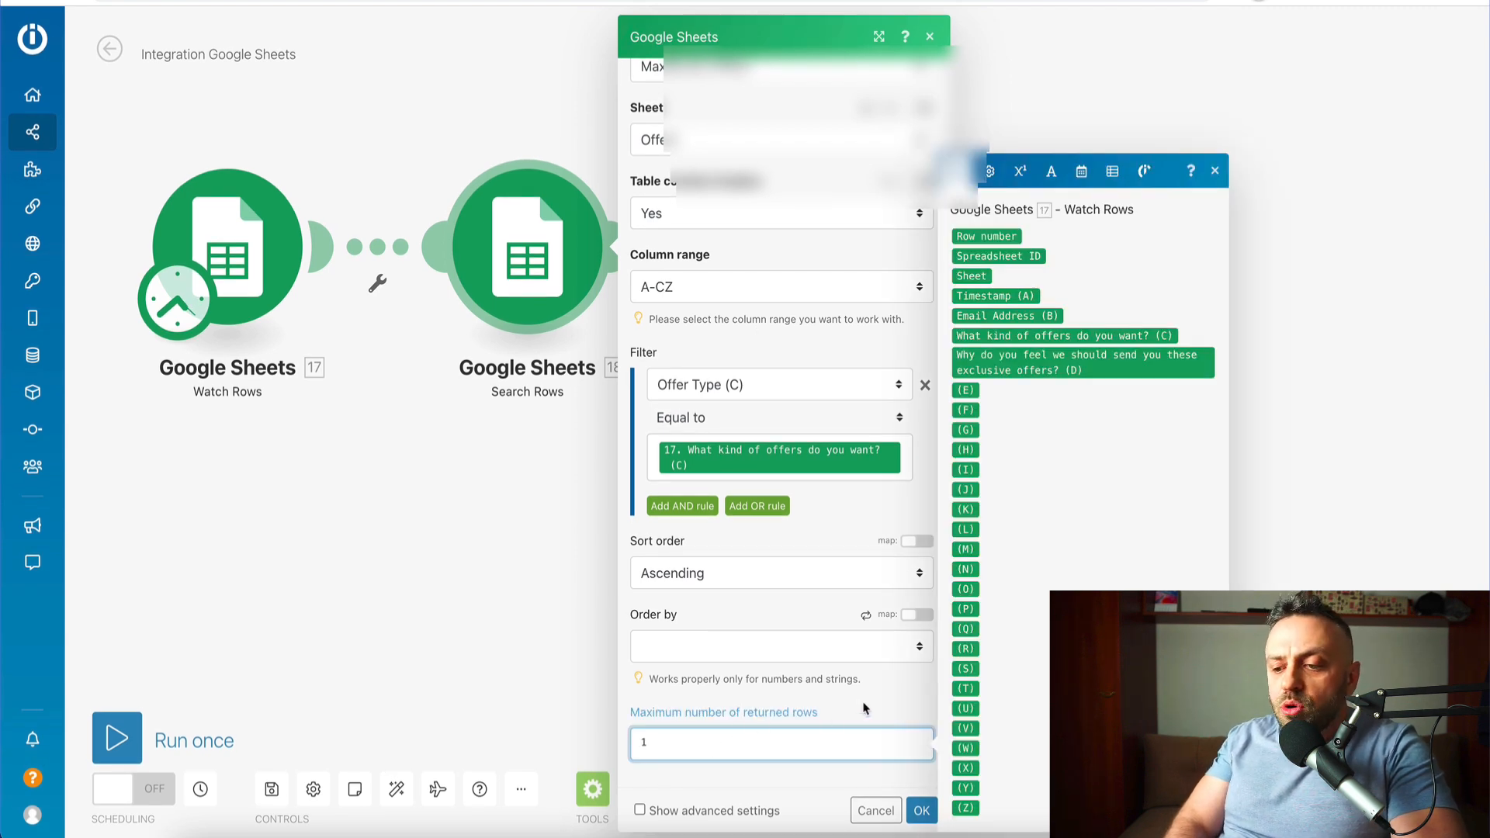
{"action": "left_click", "coordinate": [922, 813]}
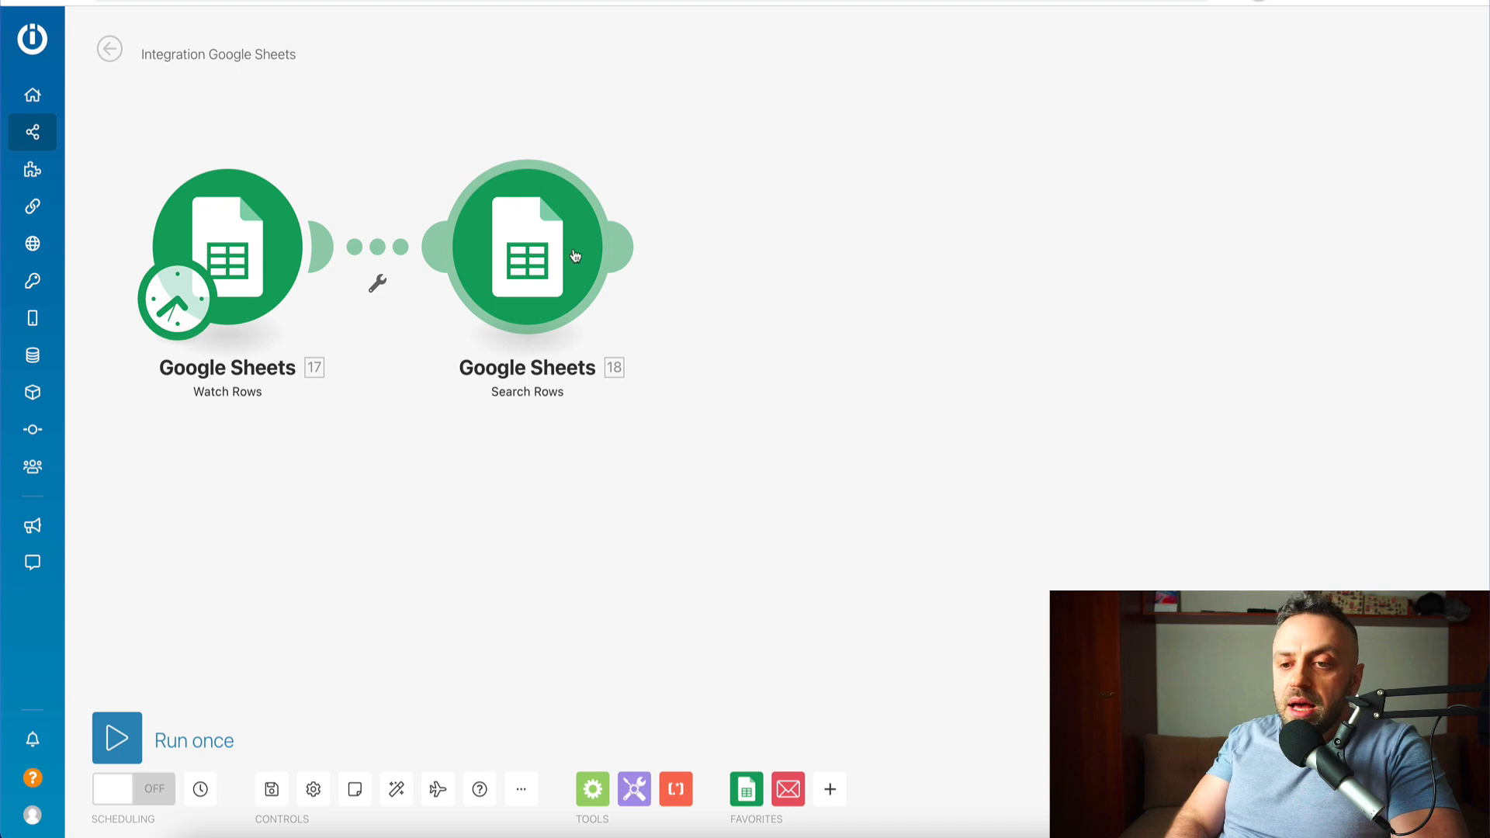
- Add an Email 'Send me an Email' module after Search Rows
{"action": "left_click", "coordinate": [628, 249]}
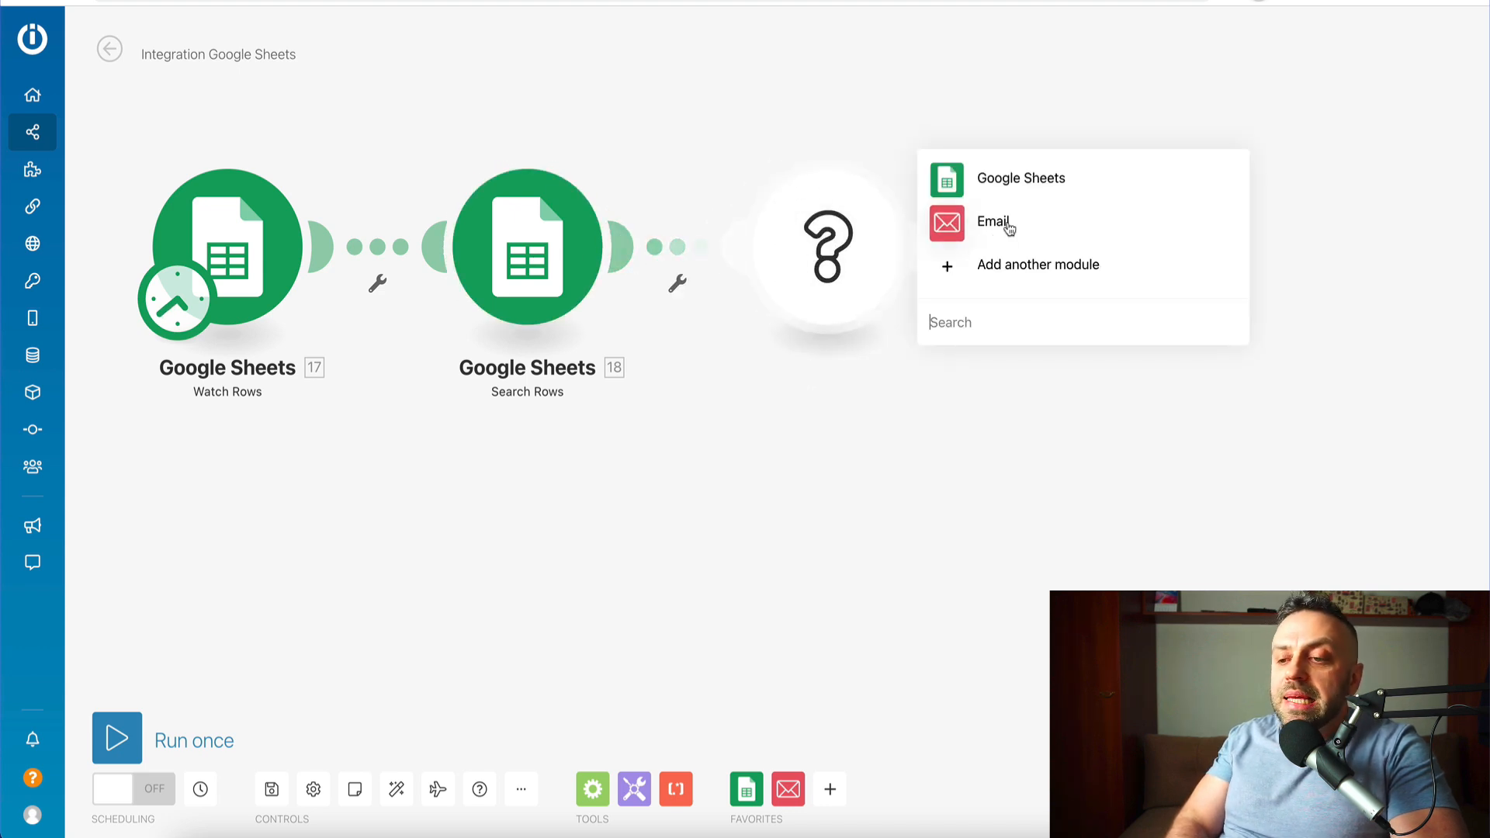
{"action": "left_click", "coordinate": [1007, 226]}
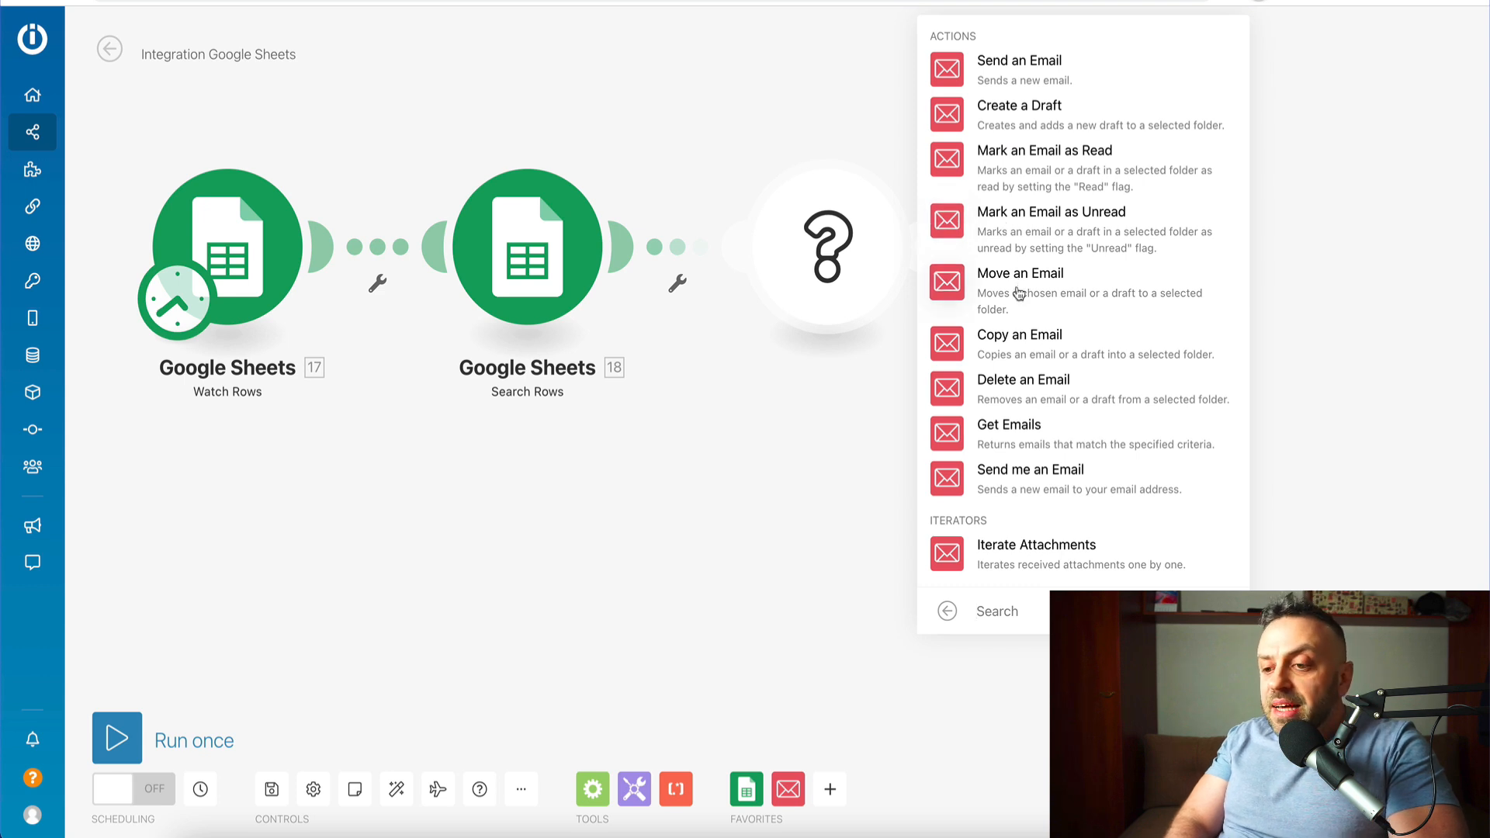
{"action": "left_click", "coordinate": [1022, 481]}
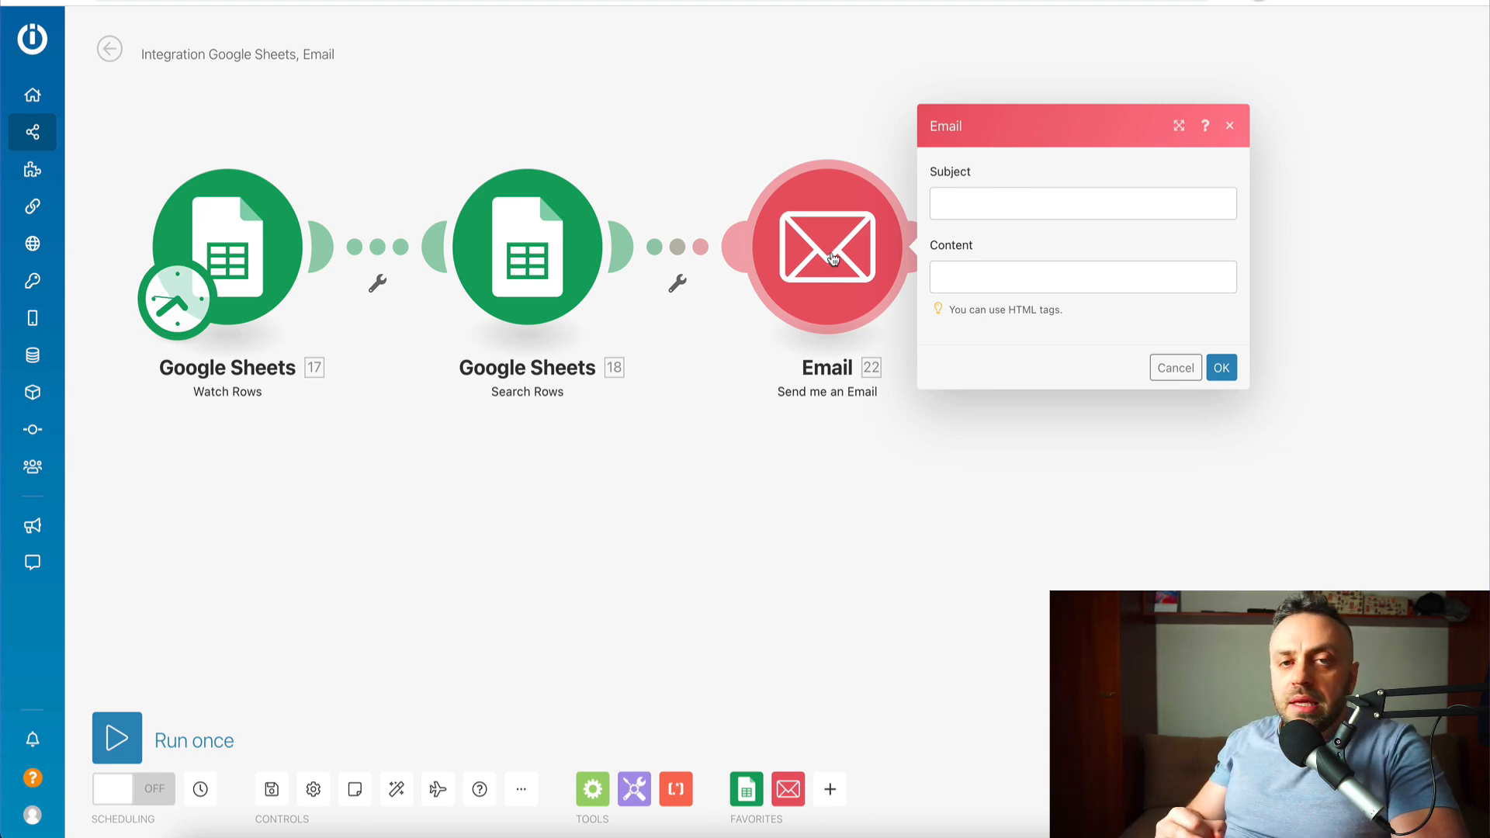
- Enter the subject and map Offer Name (A), Offer Description (B) and Affiliate URL (D) into the body
{"action": "left_click", "coordinate": [1070, 218]}
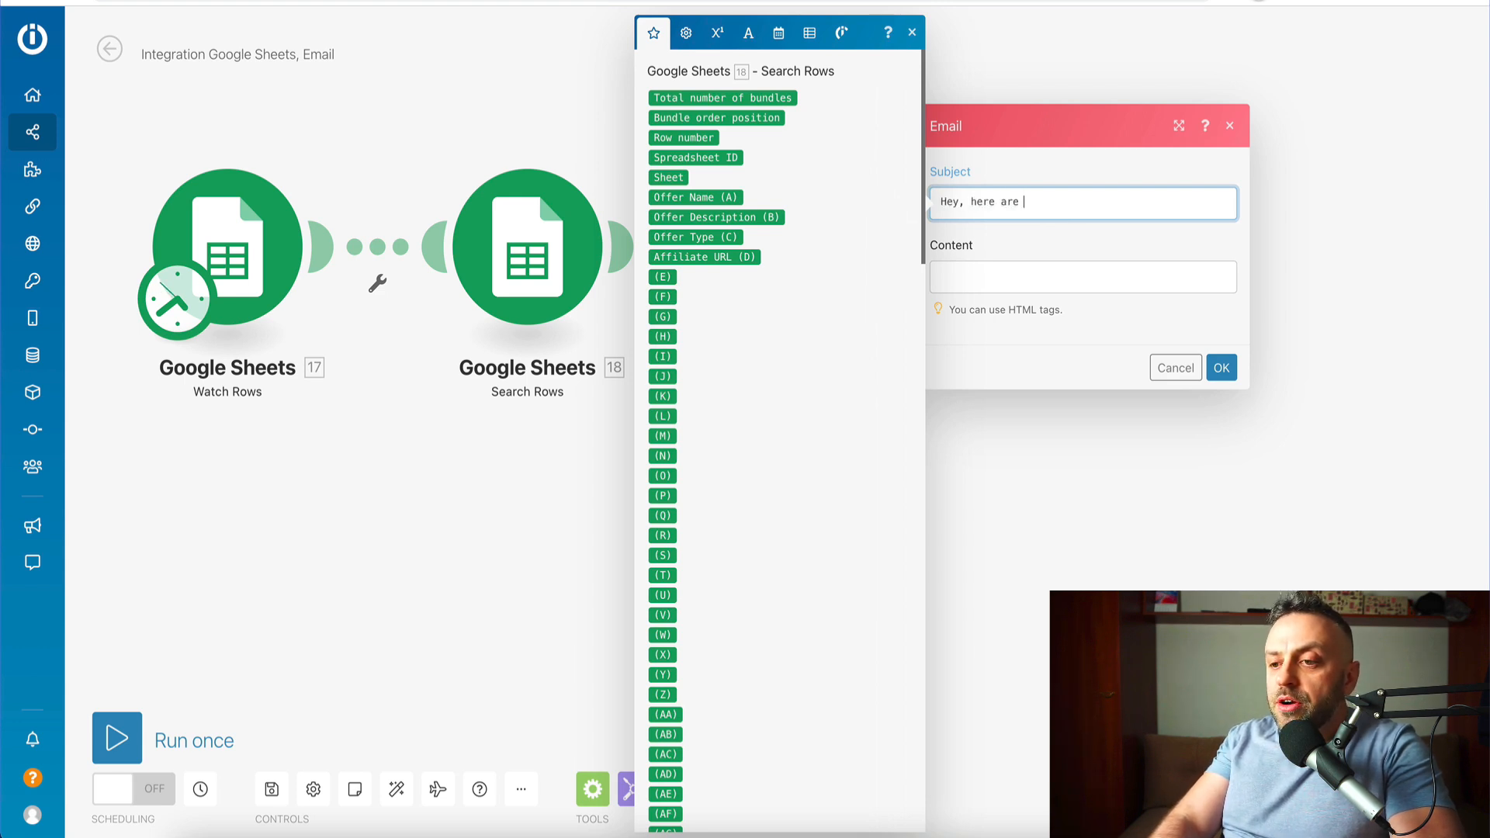
{"action": "left_click", "coordinate": [1044, 284]}
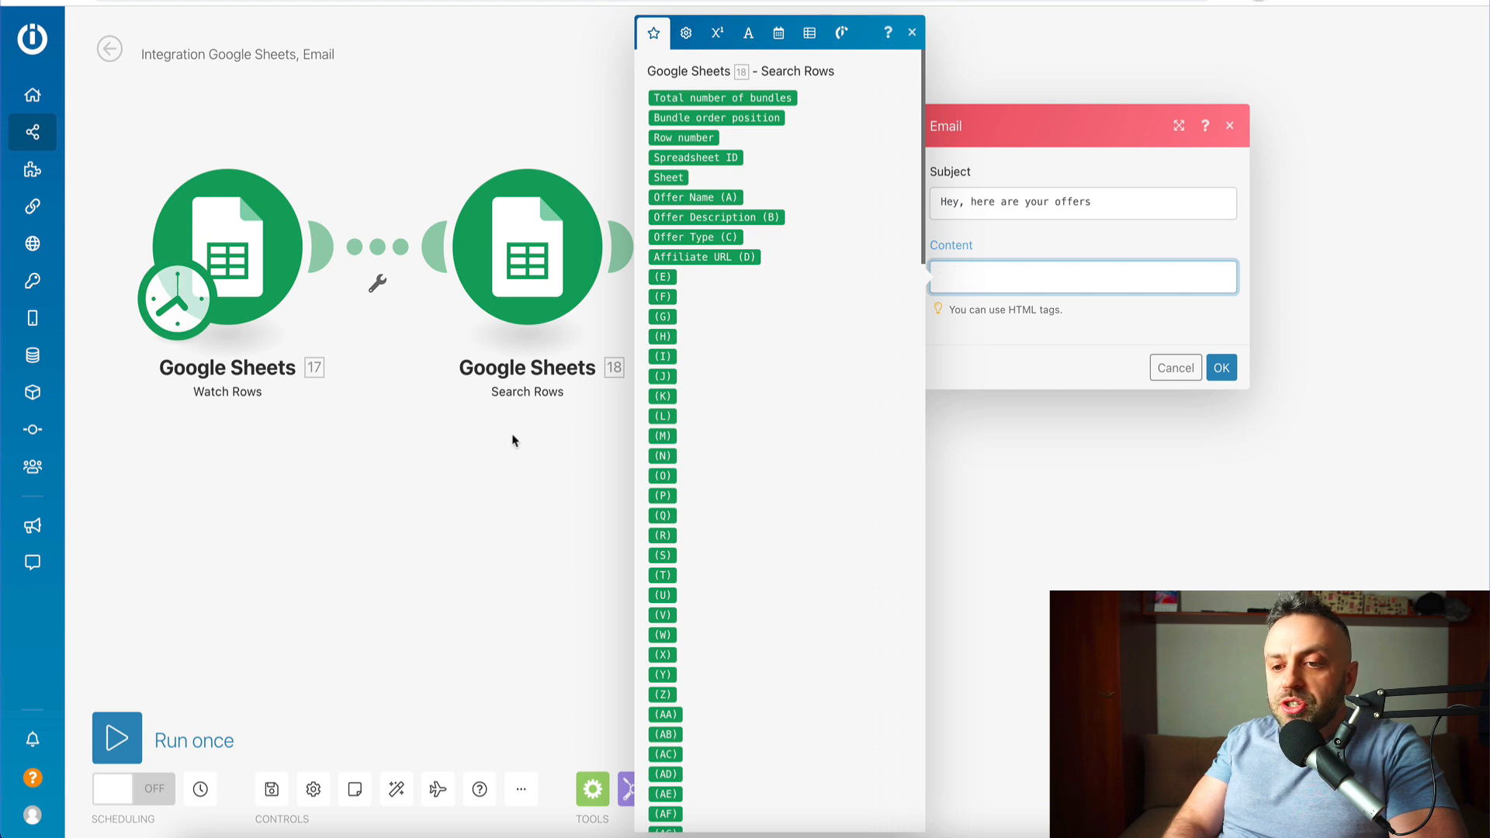
{"action": "left_click", "coordinate": [708, 197]}
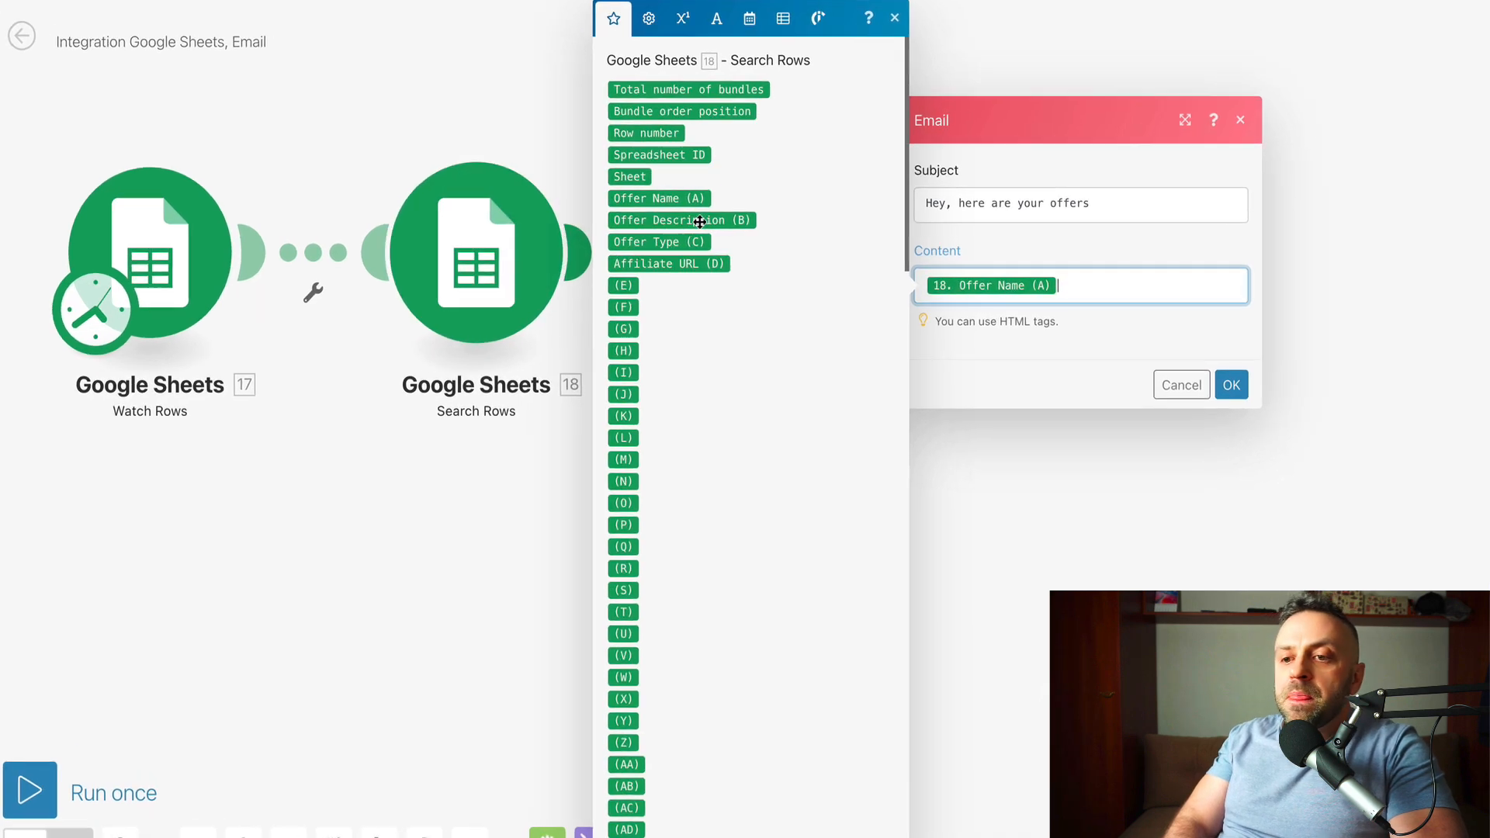
{"action": "left_click", "coordinate": [625, 230]}
{"action": "left_click", "coordinate": [618, 276]}
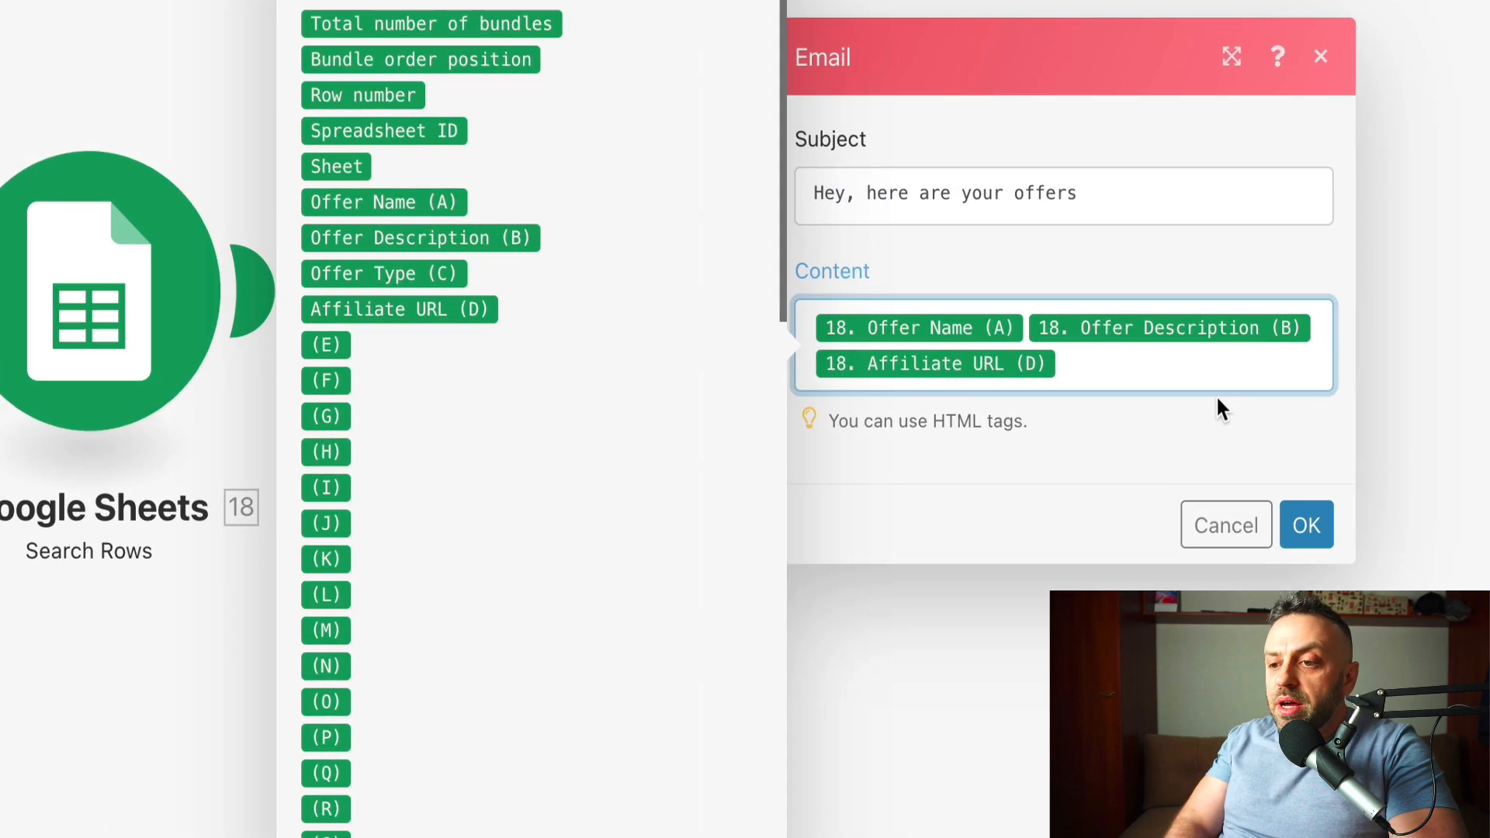
- Add the intro line 'Here's a unique offer just for you:' to the email body
{"action": "key", "text": "Left"}
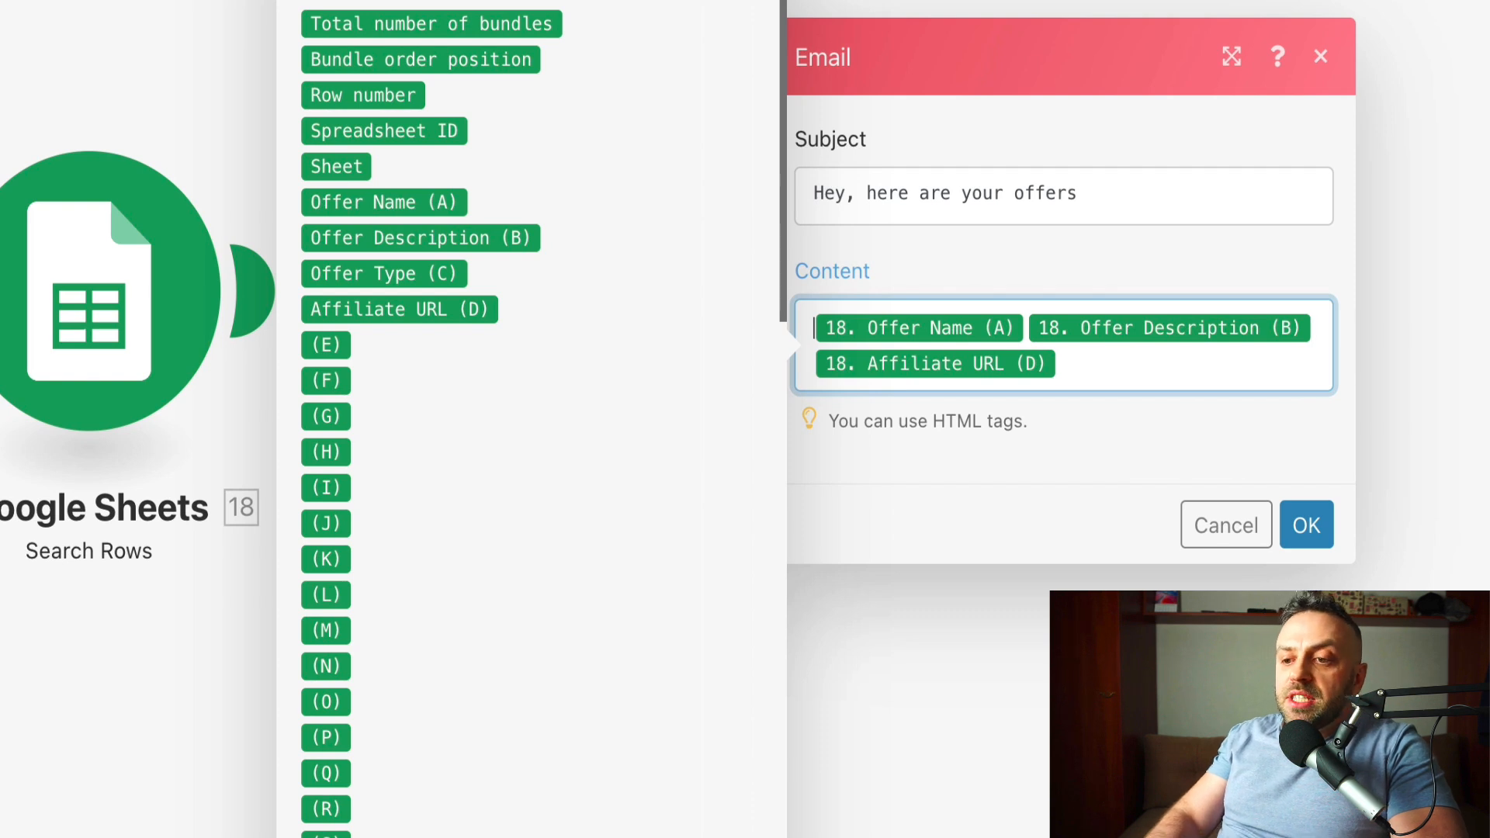
{"action": "type", "text": "Here"}
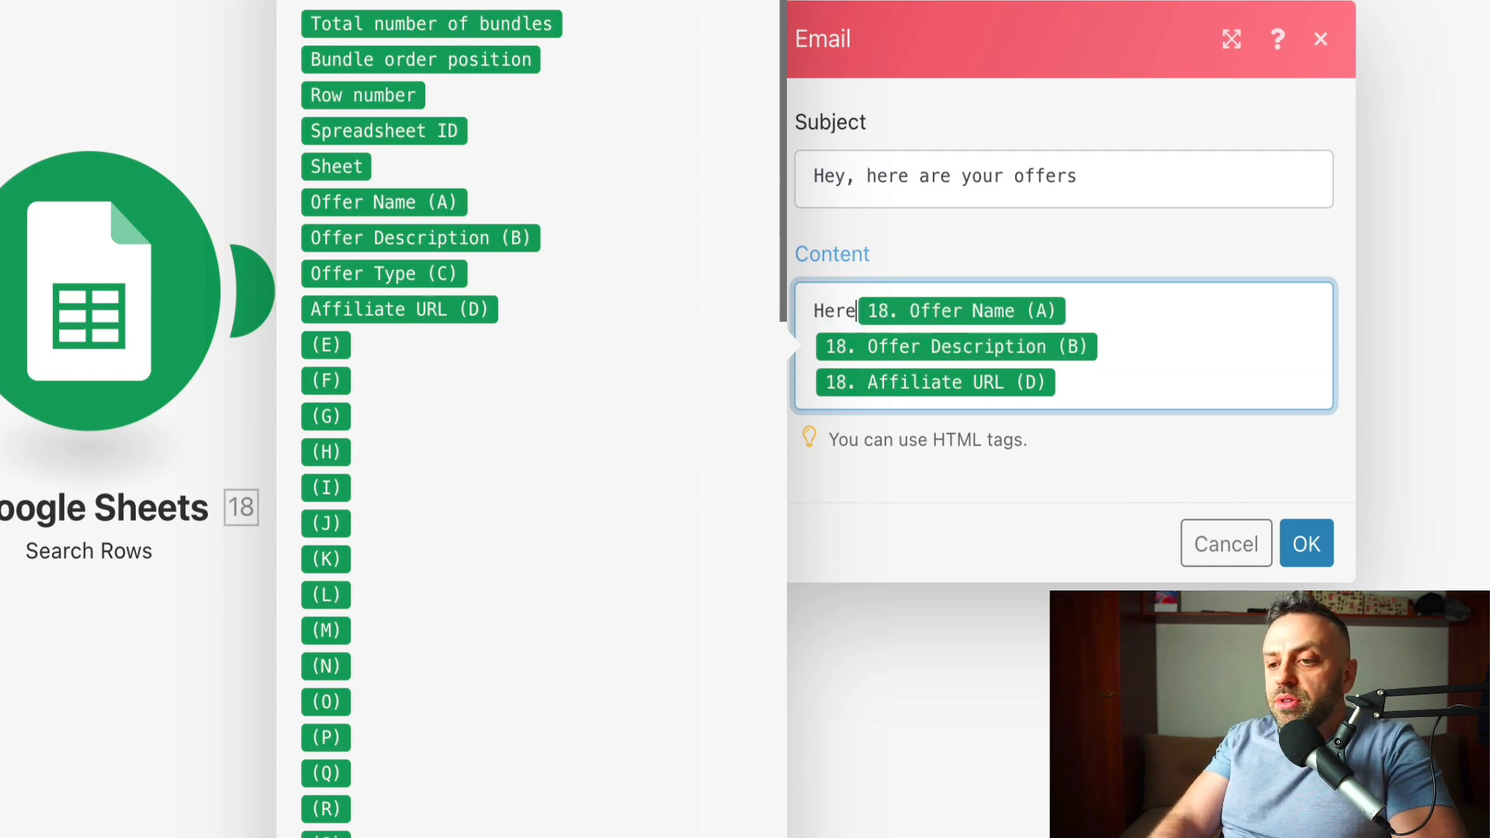
{"action": "key", "text": "super+z"}
{"action": "type", "text": "Th"}
{"action": "key", "text": "BackSpace"}
{"action": "key", "text": "BackSpace"}
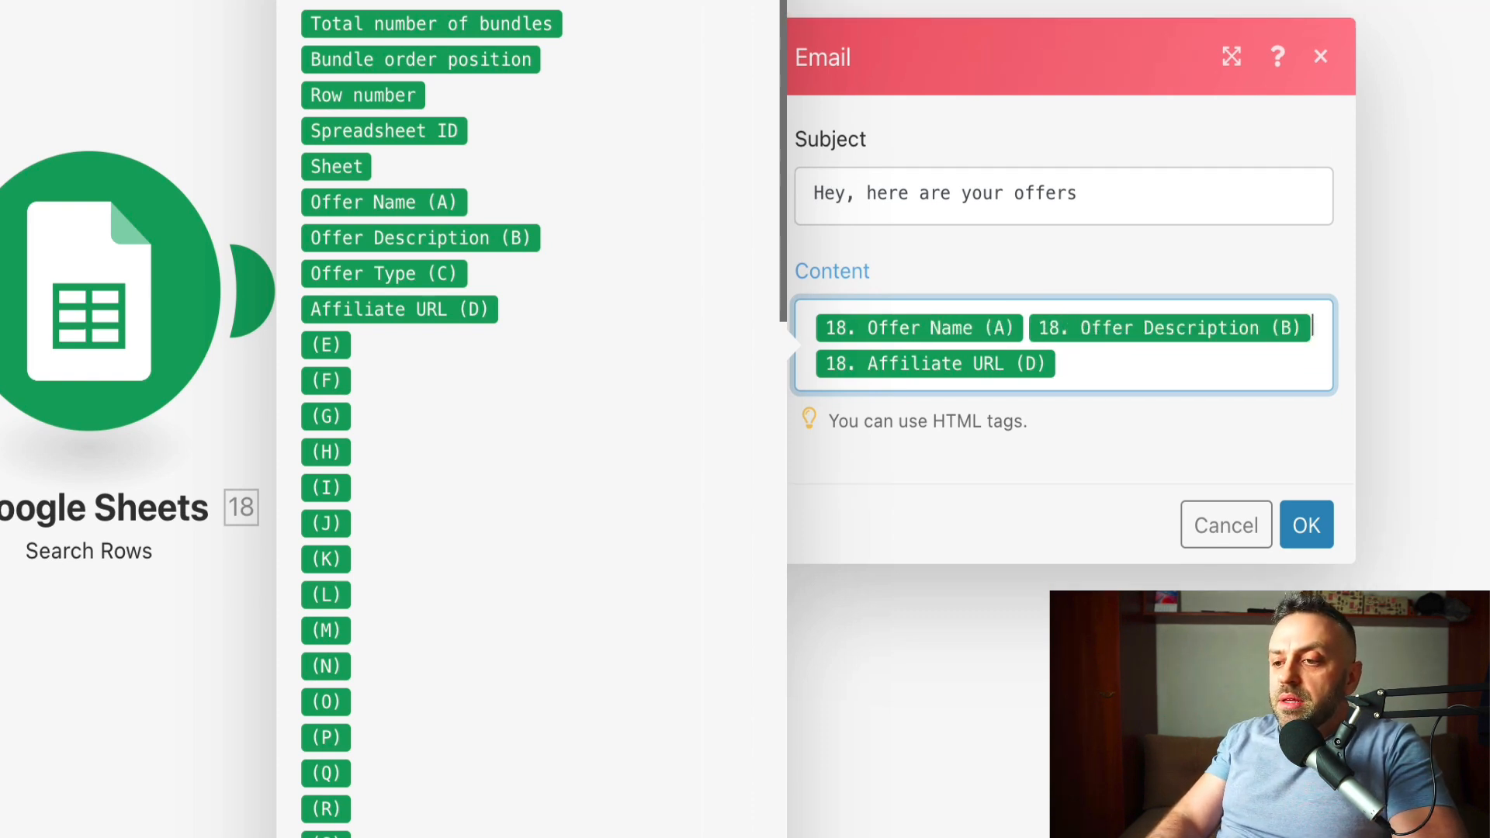
{"action": "type", "text": "Here's the offer "}
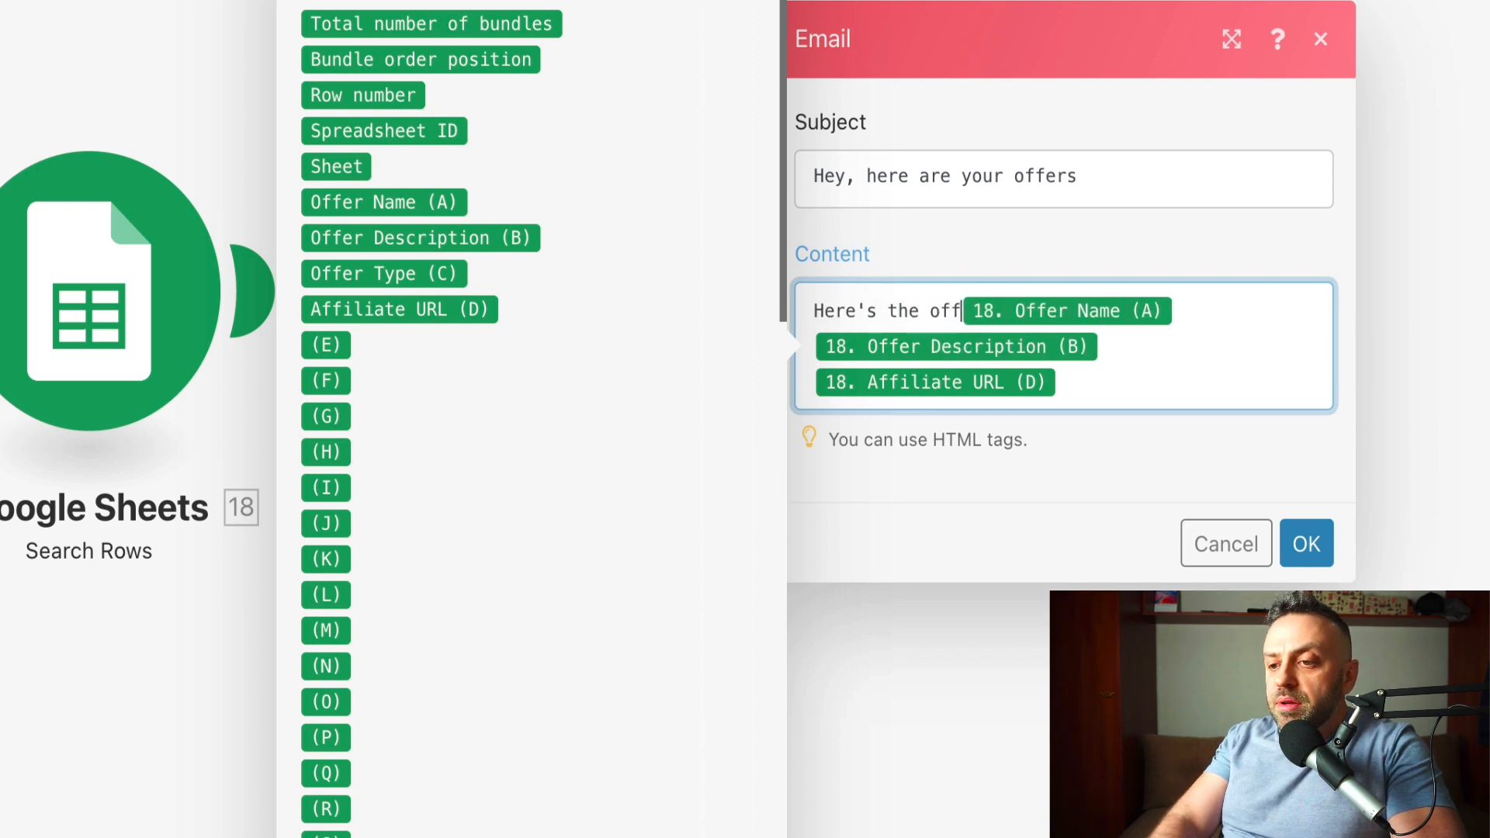
{"action": "type", "text": "you asked"}
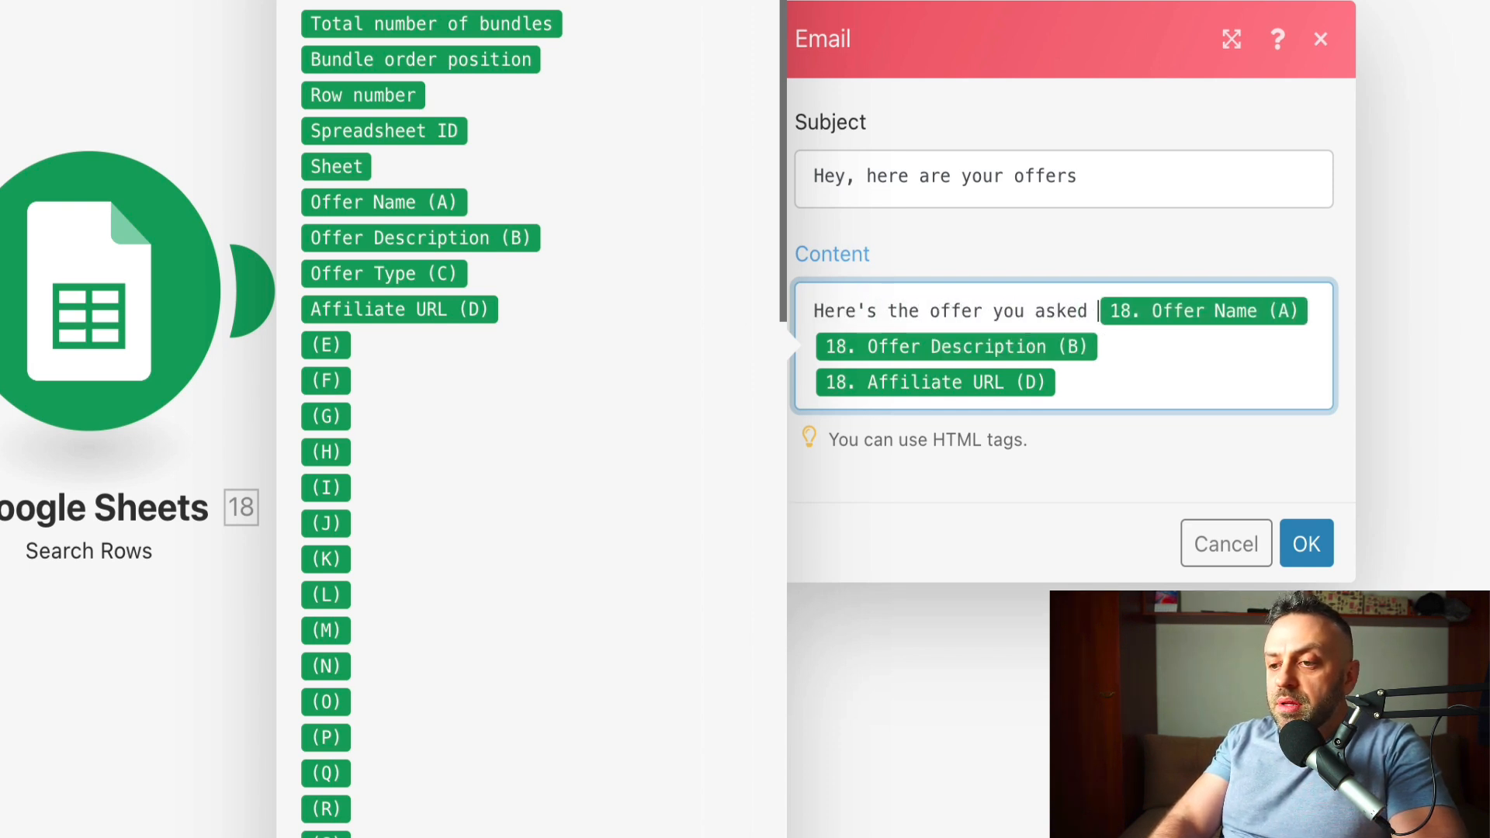
{"action": "key", "text": "super+z"}
{"action": "type", "text": "He"}
{"action": "key", "text": "BackSpace"}
{"action": "key", "text": "BackSpace"}
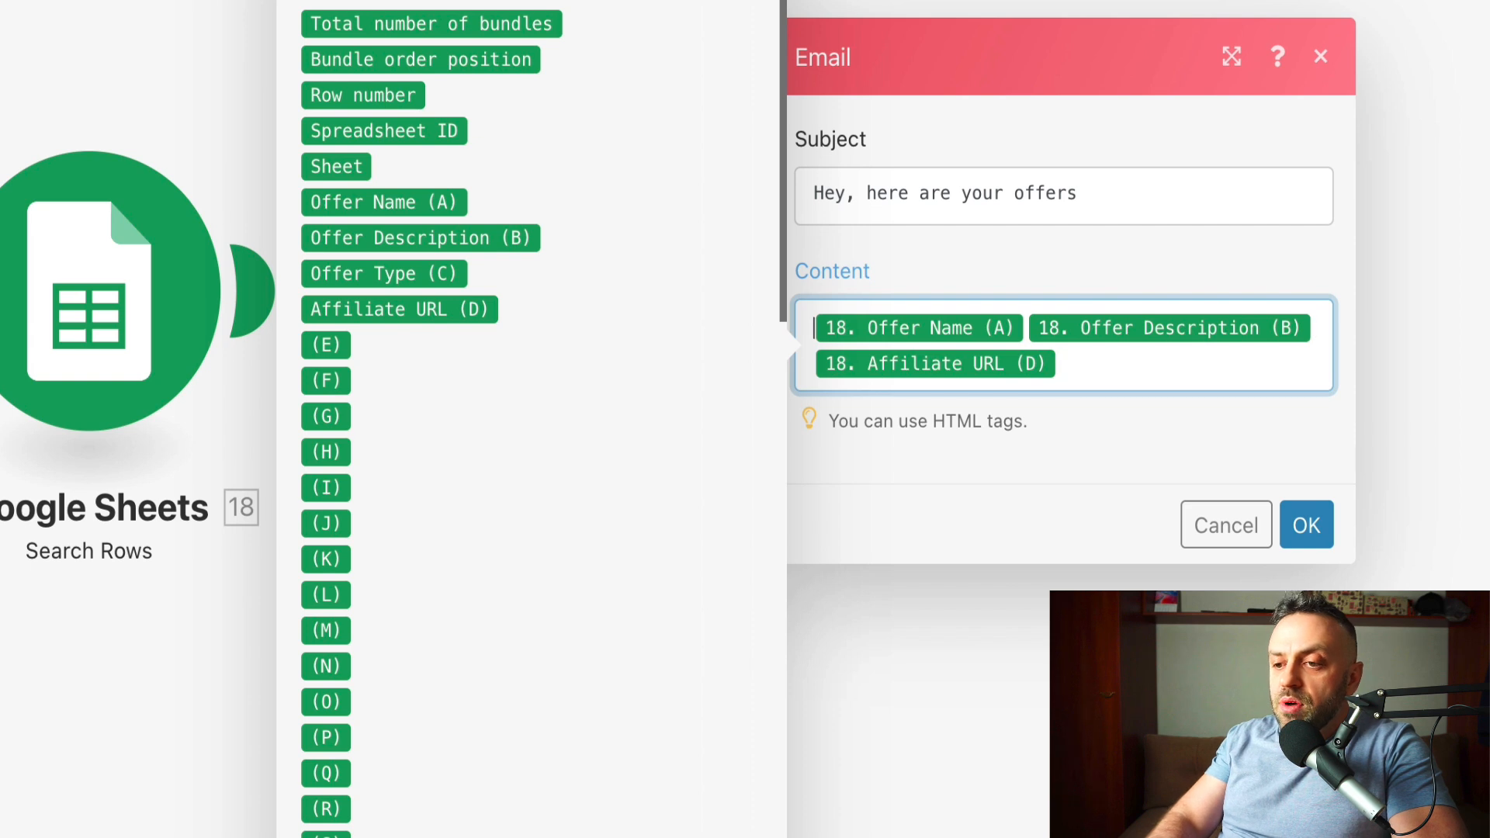
{"action": "type", "text": "Here's a un"}
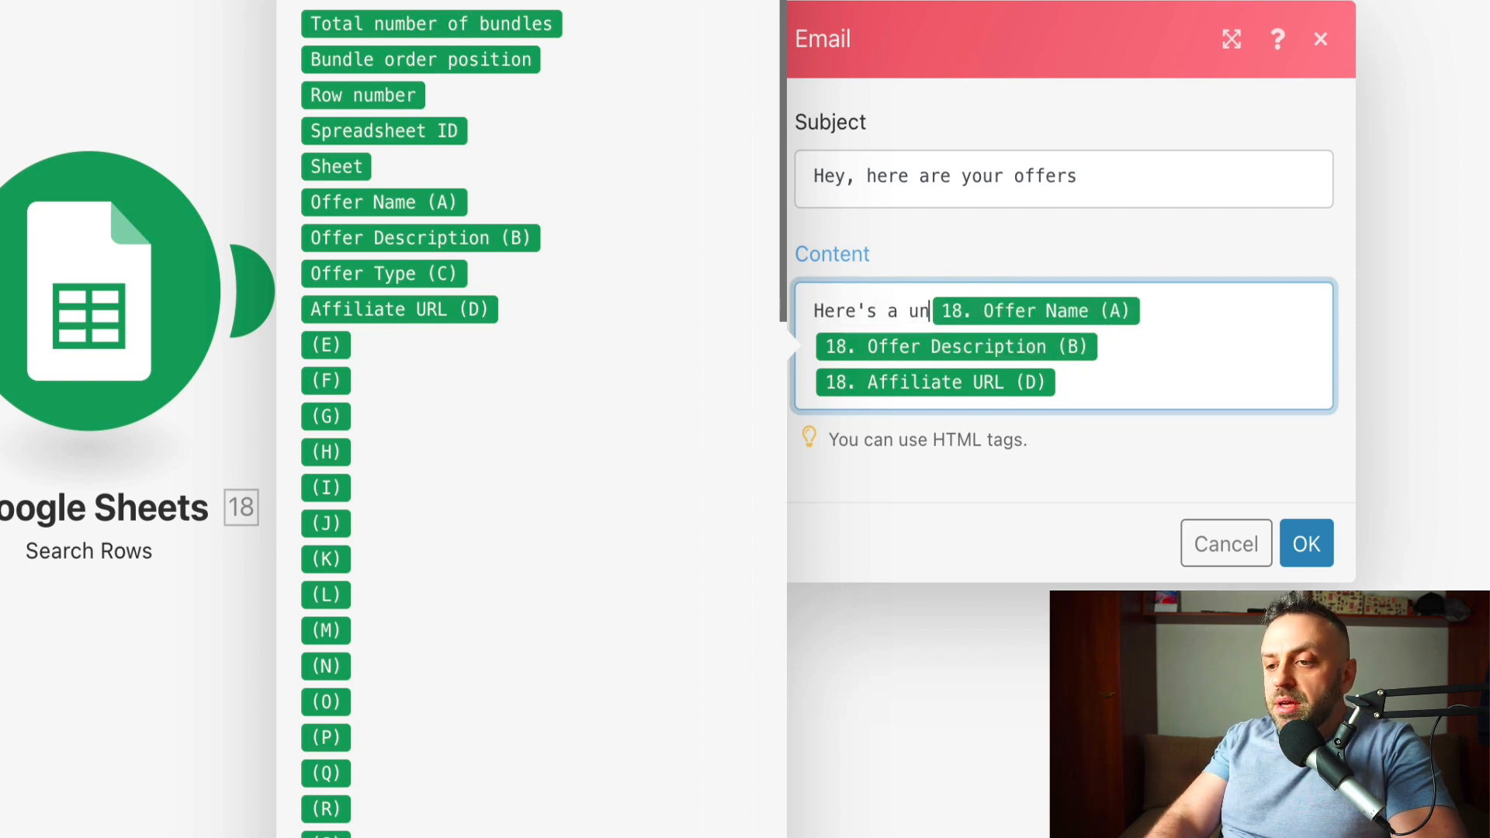
{"action": "type", "text": "ique offer just for you:"}
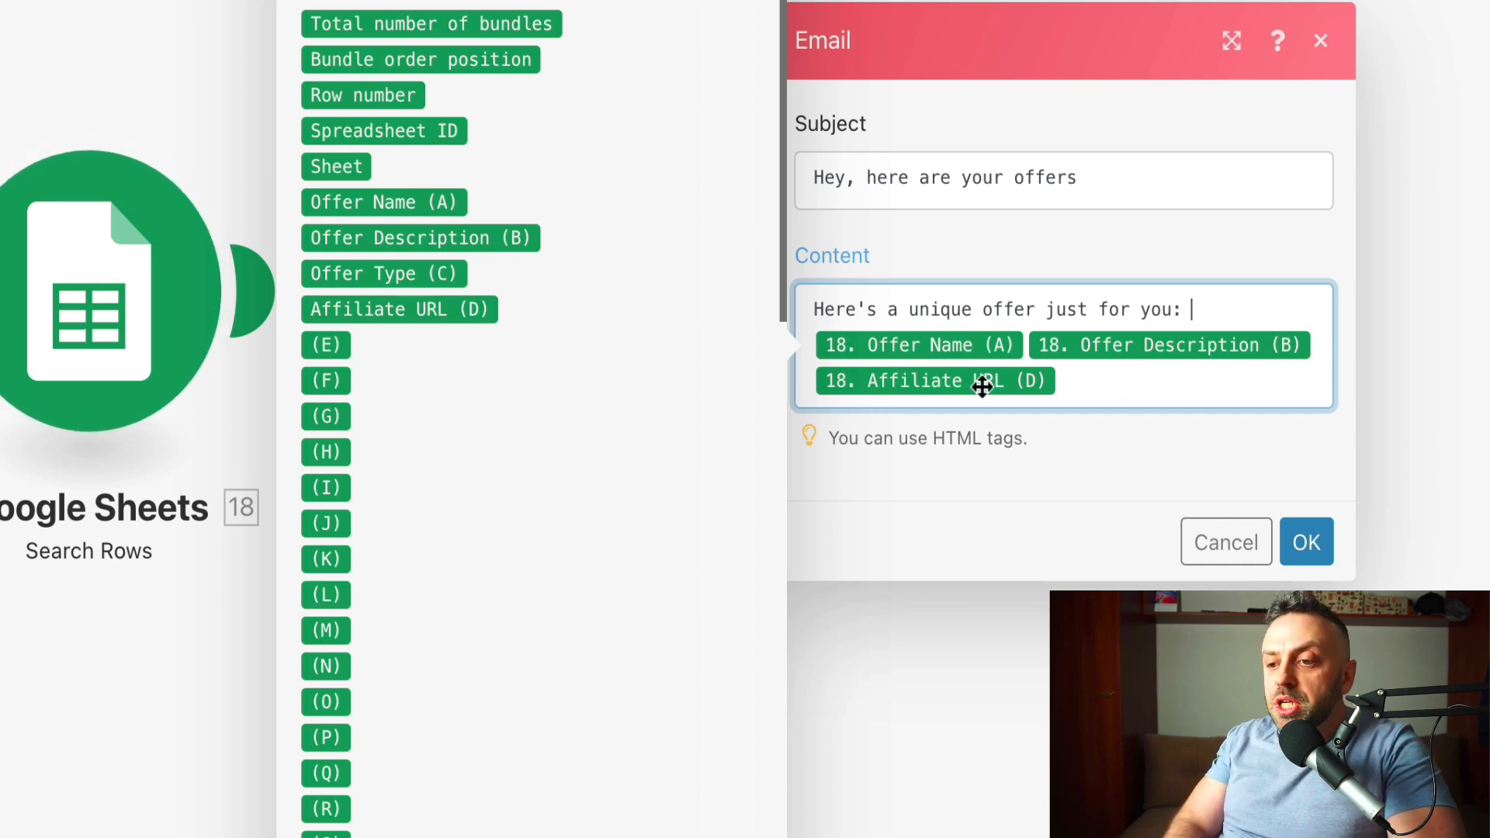
- Correct the subject to 'Hey, here are your customized offers!' and save the email settings
{"action": "left_click", "coordinate": [764, 2]}
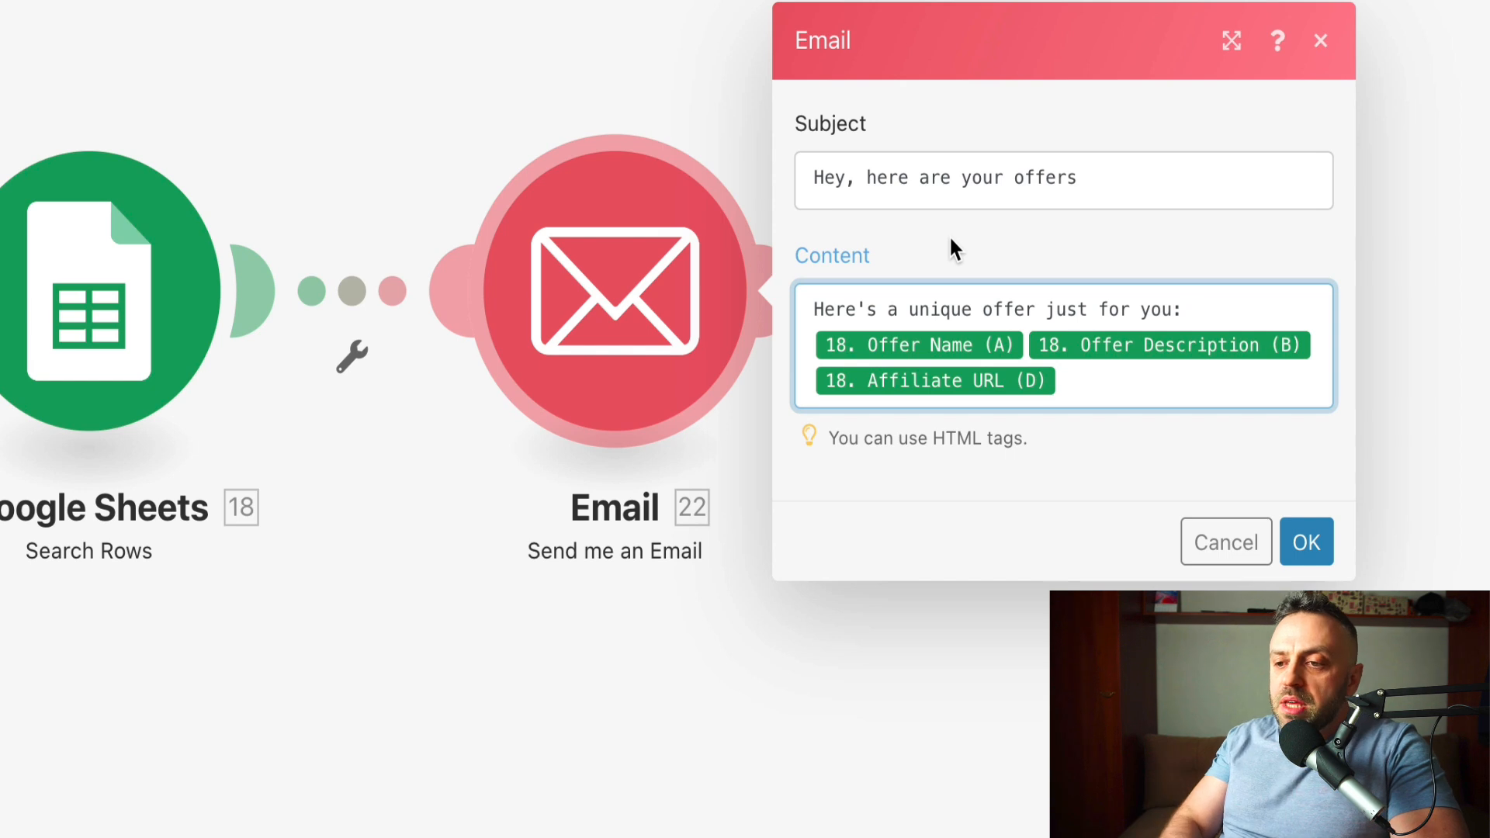
{"action": "left_click", "coordinate": [1182, 195]}
{"action": "type", "text": "!"}
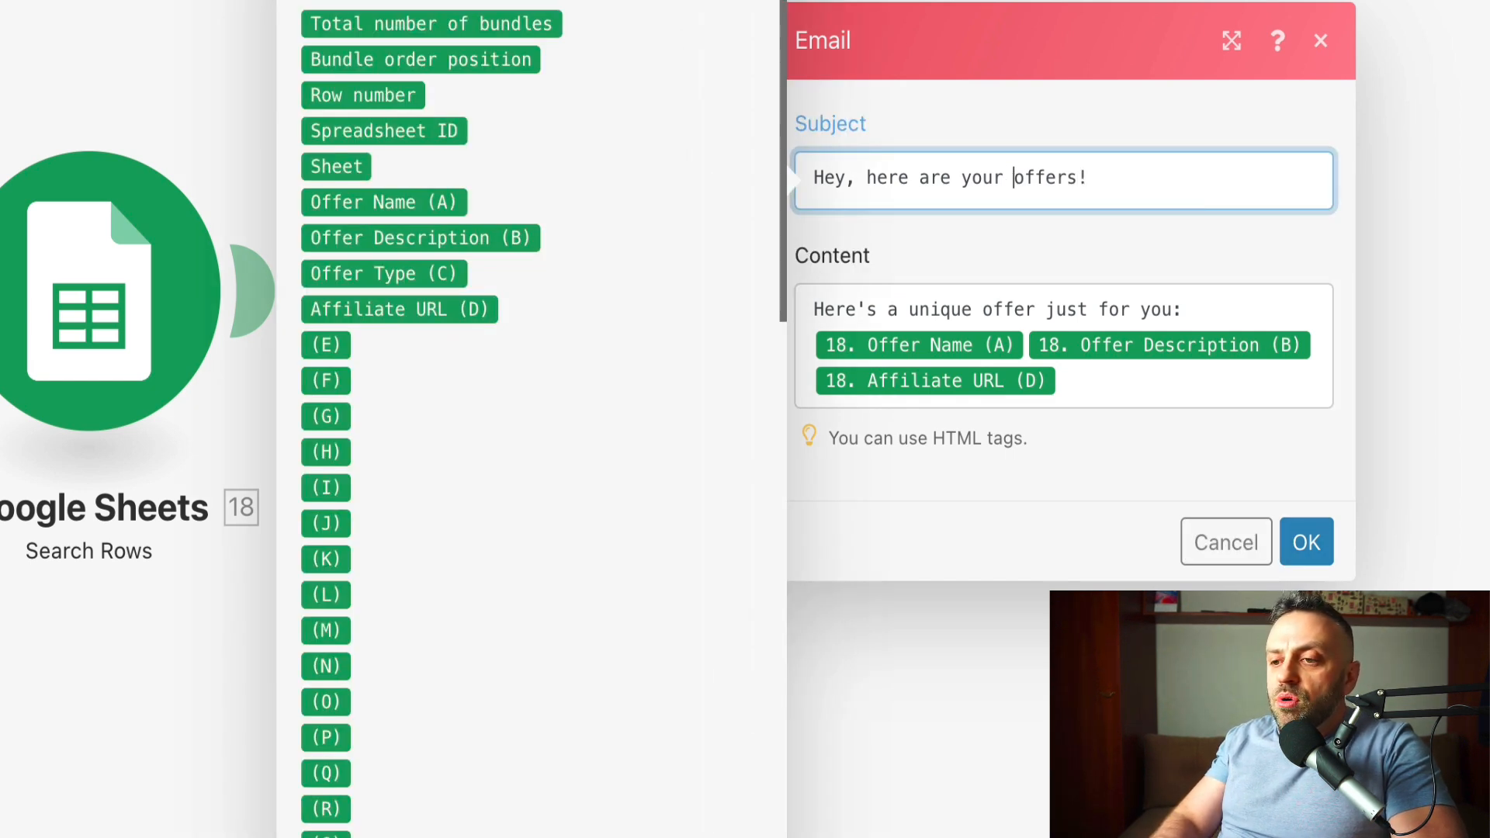
{"action": "type", "text": "customized"}
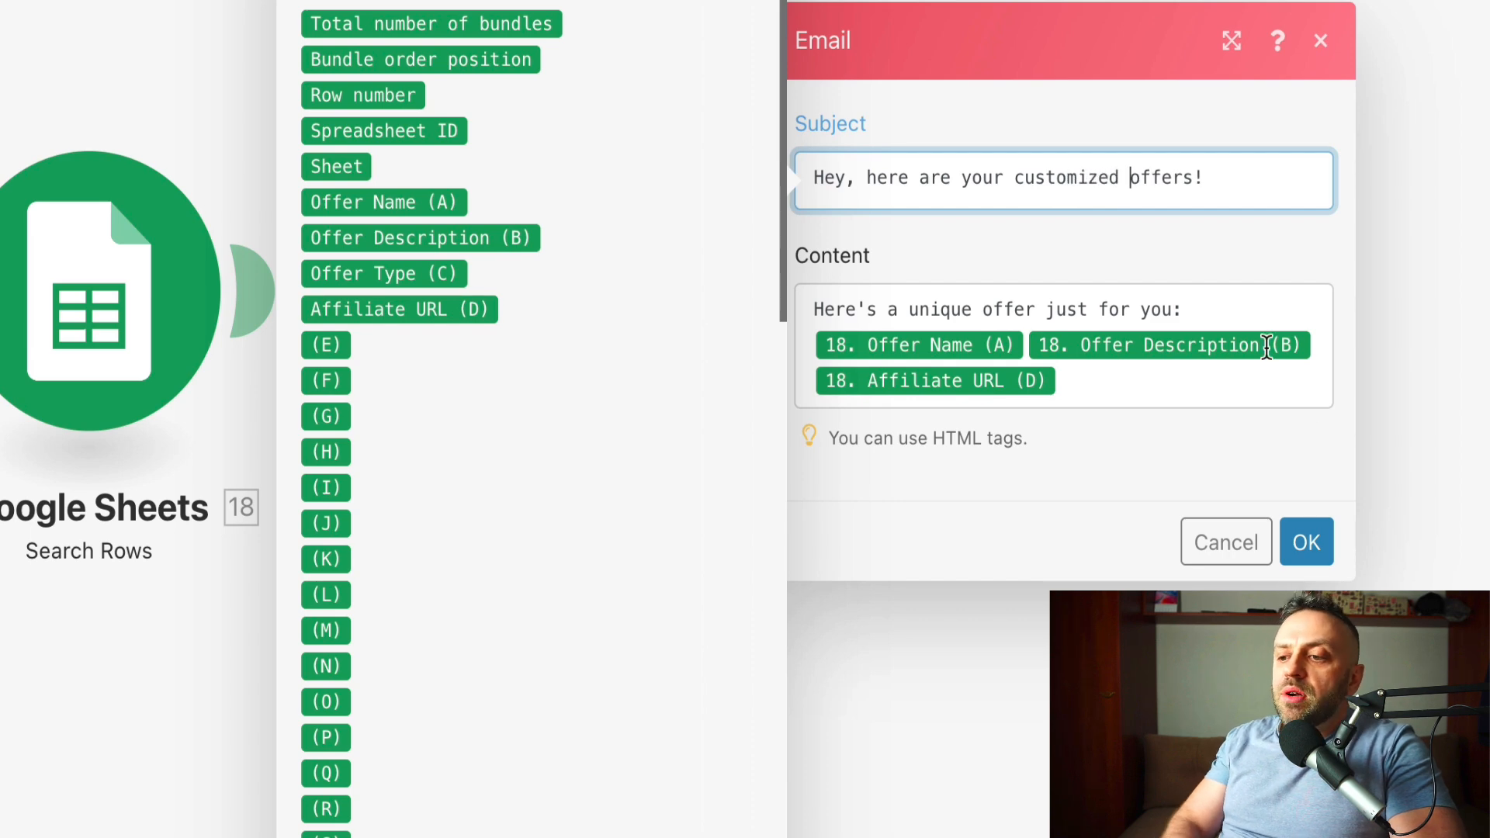
{"action": "left_click", "coordinate": [1324, 556]}
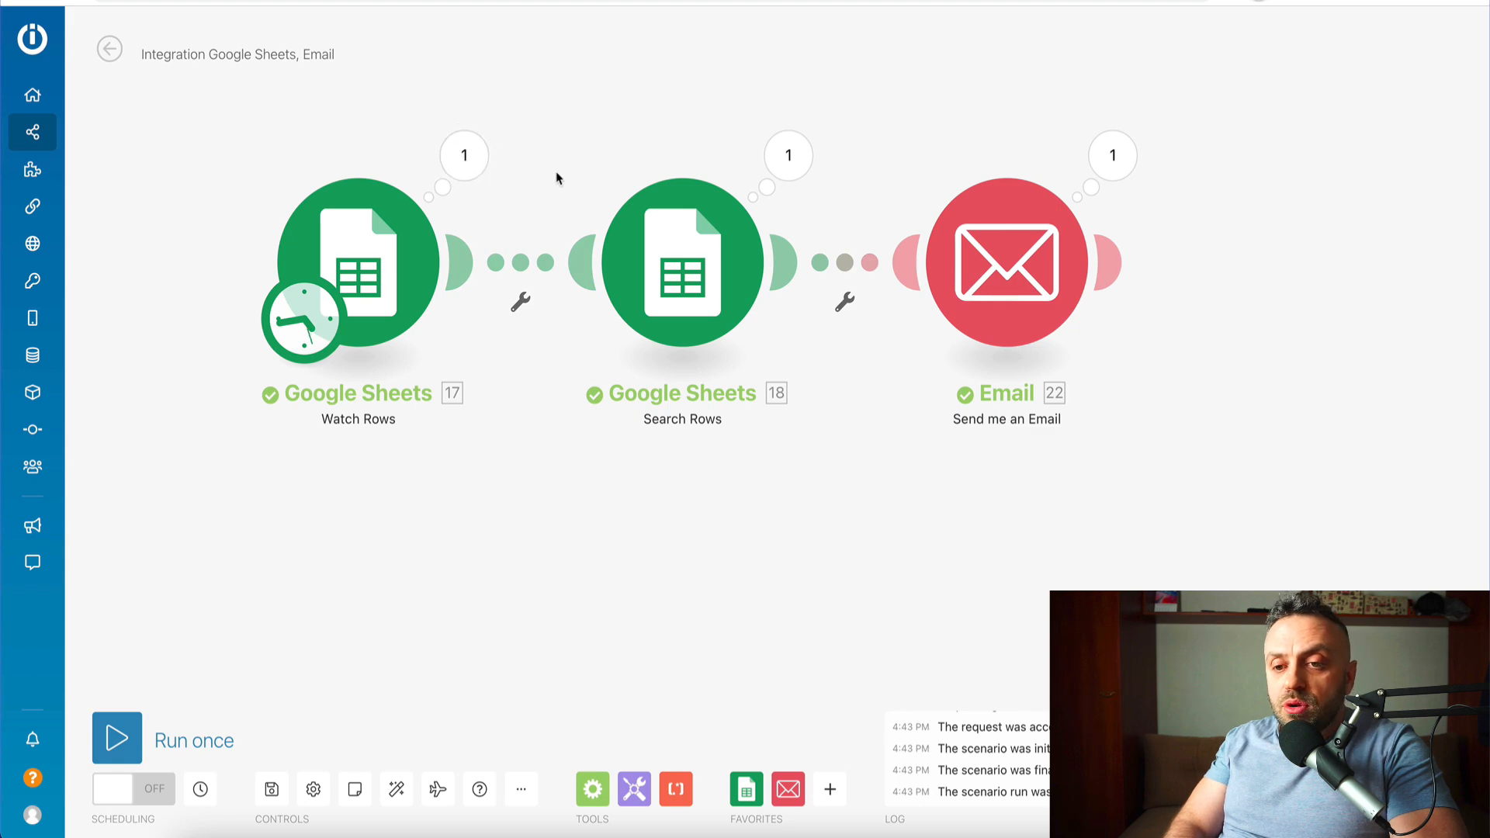
- Inspect the Watch Rows output bundle for the new Surveys response, then close it
{"action": "left_click", "coordinate": [465, 155]}
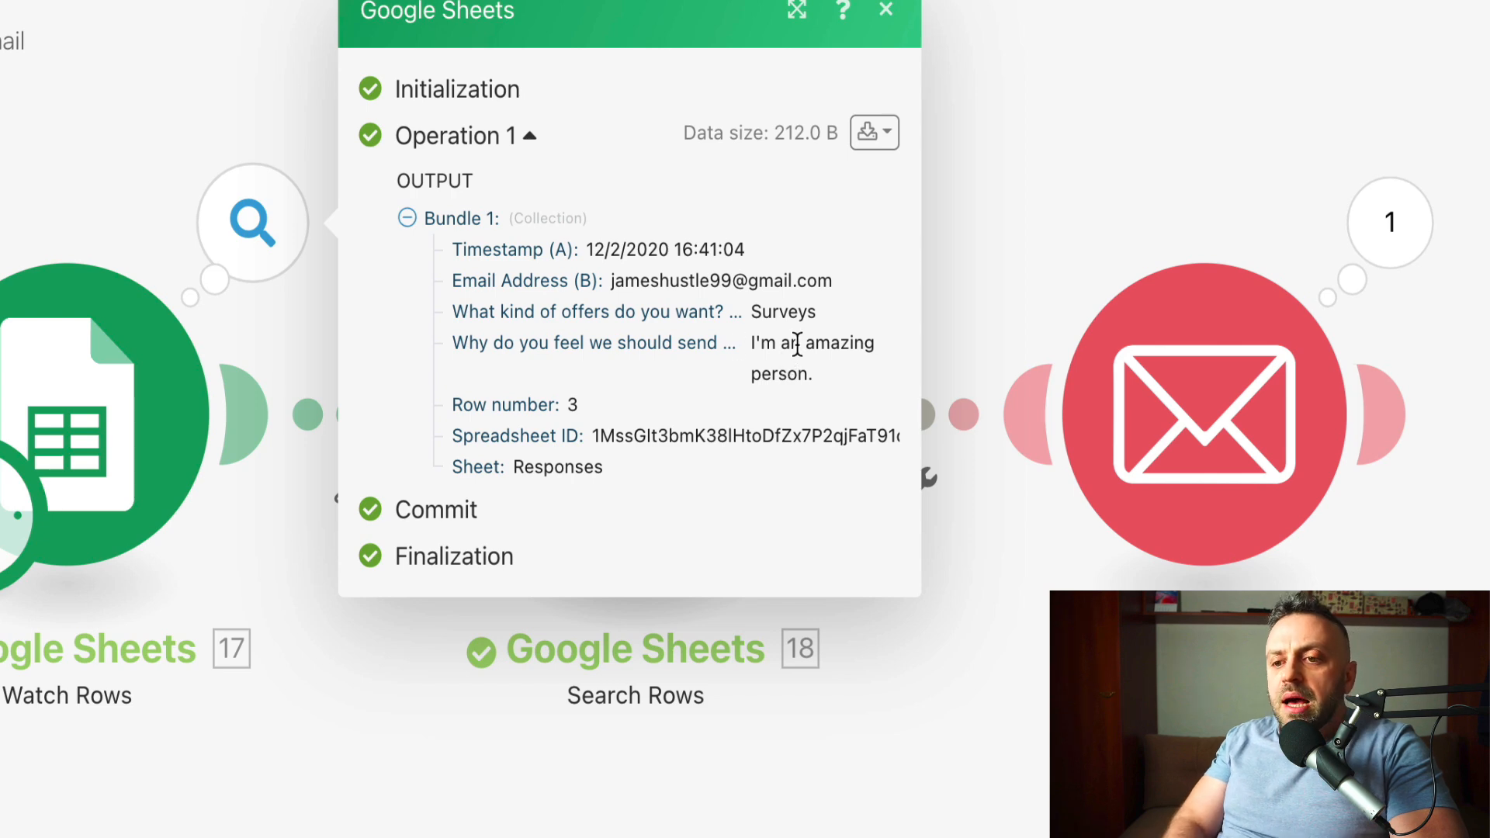
{"action": "left_click", "coordinate": [886, 11]}
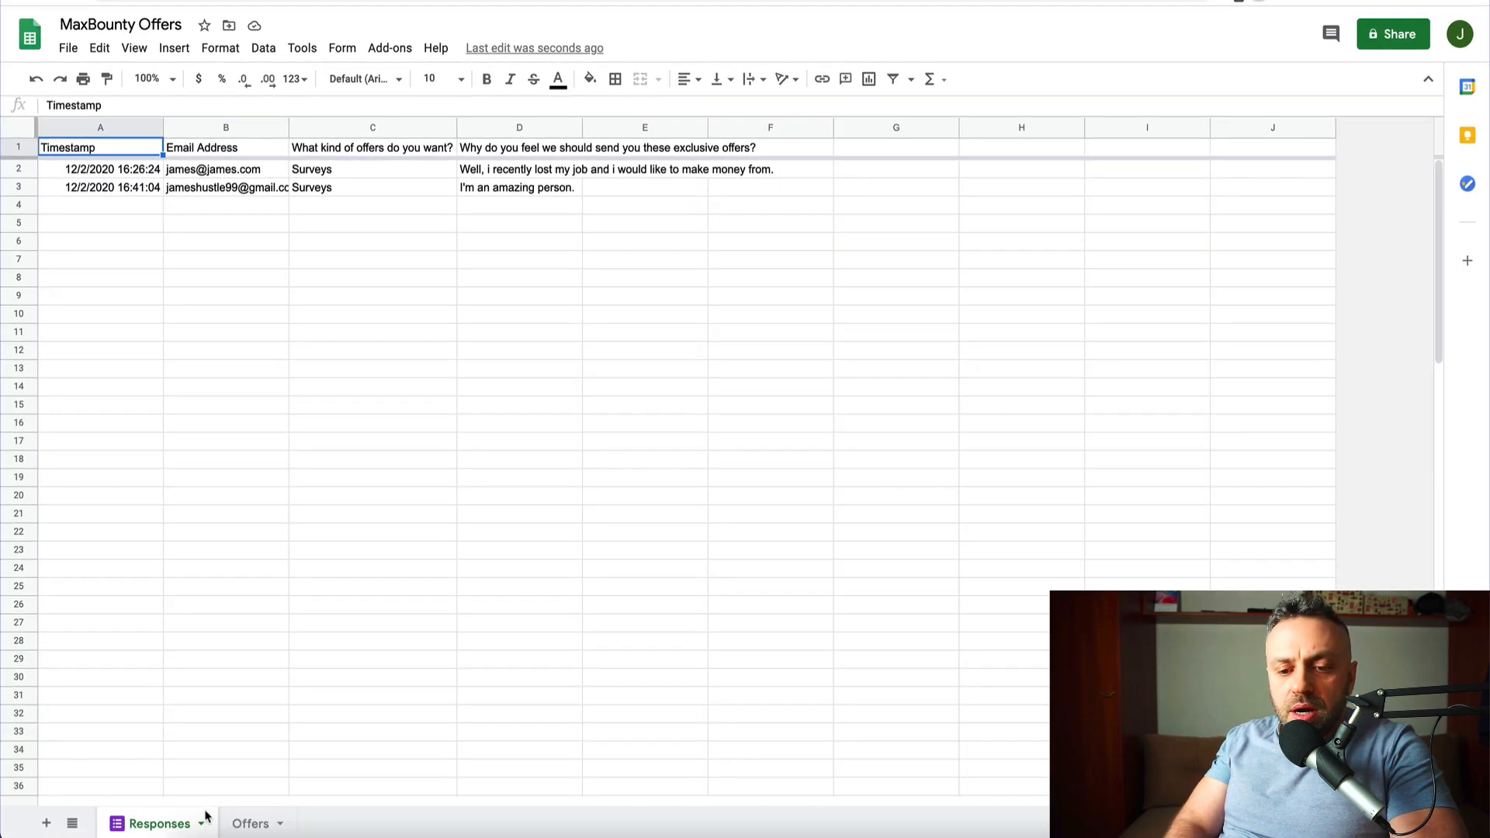
- Switch to the Offers sheet and check the Surveys offer type in cell C2
{"action": "left_click", "coordinate": [248, 824]}
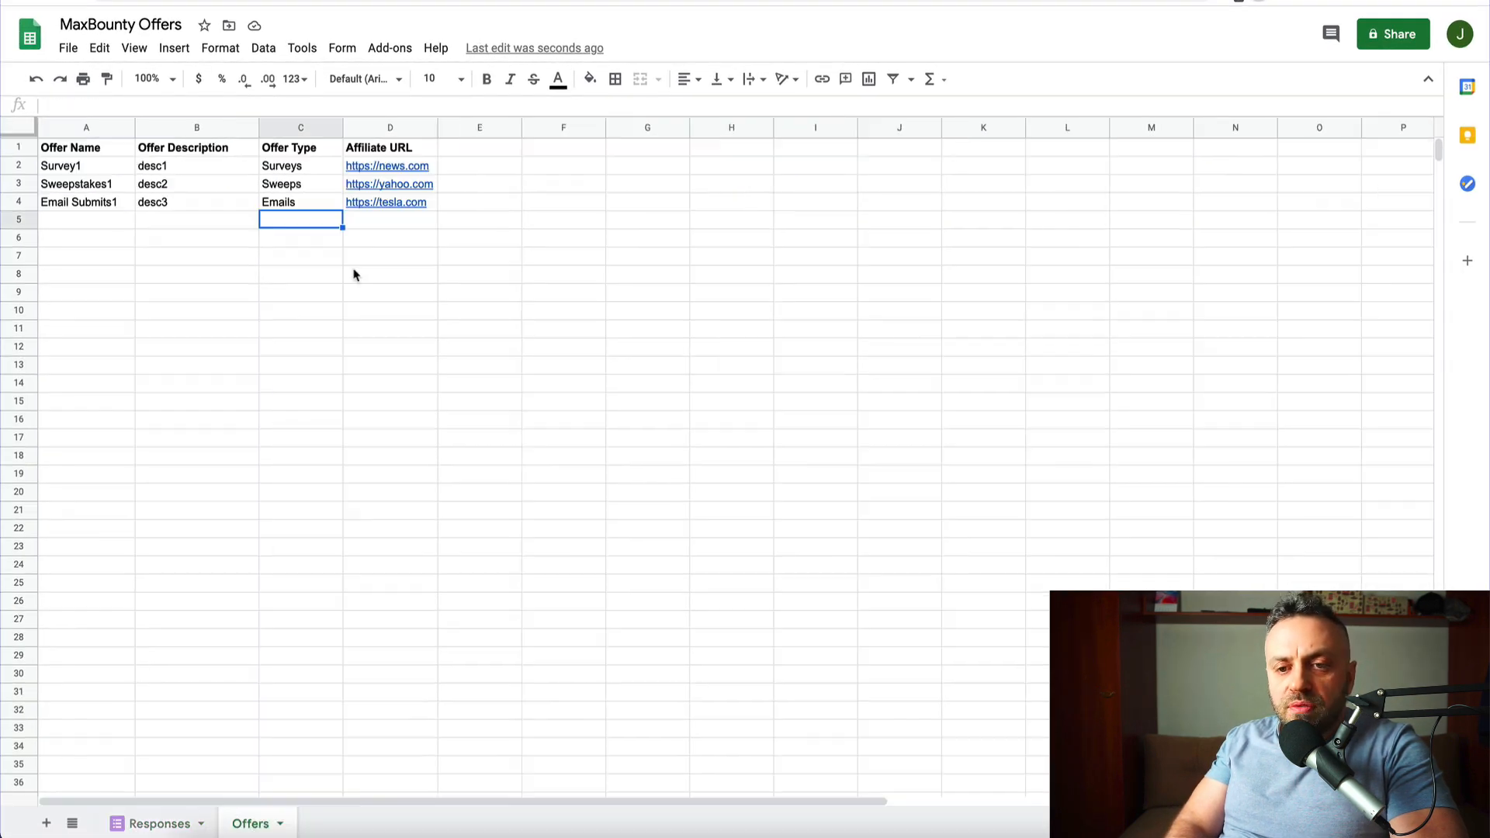
{"action": "left_click", "coordinate": [309, 165]}
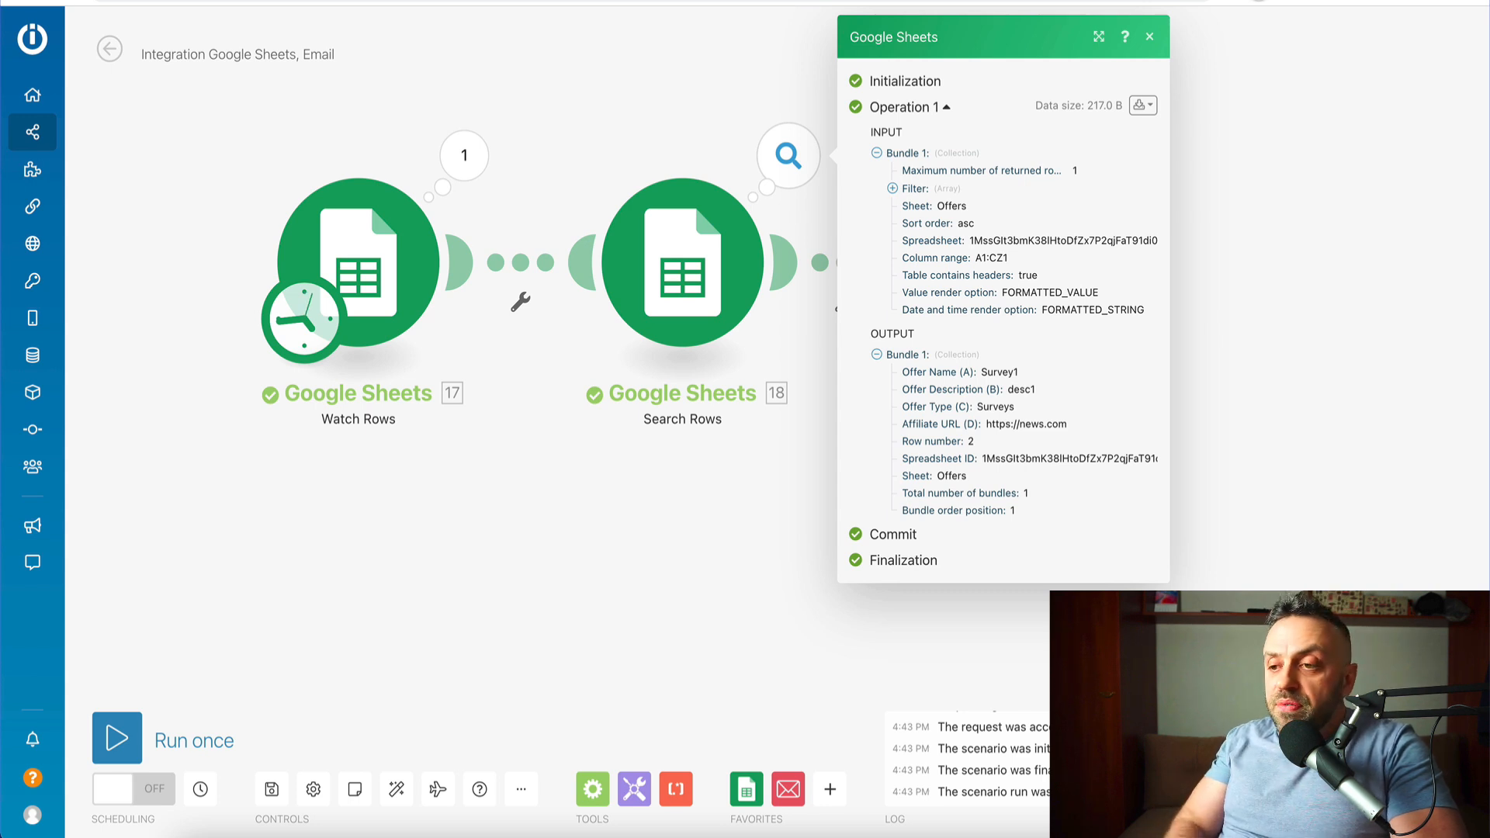
- Inspect the Email module's received data and its subject and content settings, closing without changes
{"action": "left_click", "coordinate": [1149, 37]}
{"action": "left_click", "coordinate": [1112, 154]}
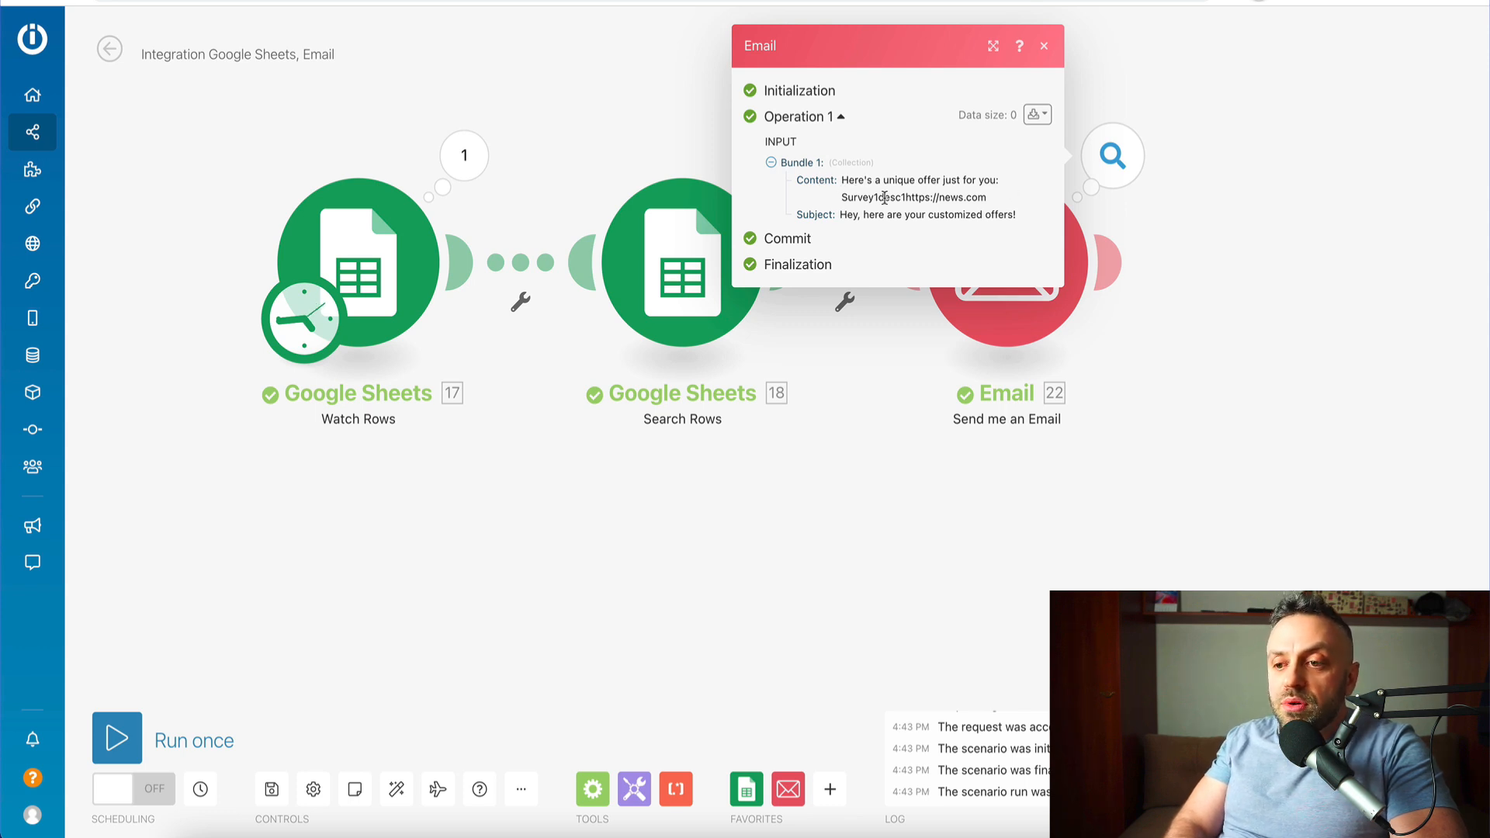
{"action": "left_click", "coordinate": [1154, 99]}
{"action": "left_click", "coordinate": [1047, 268]}
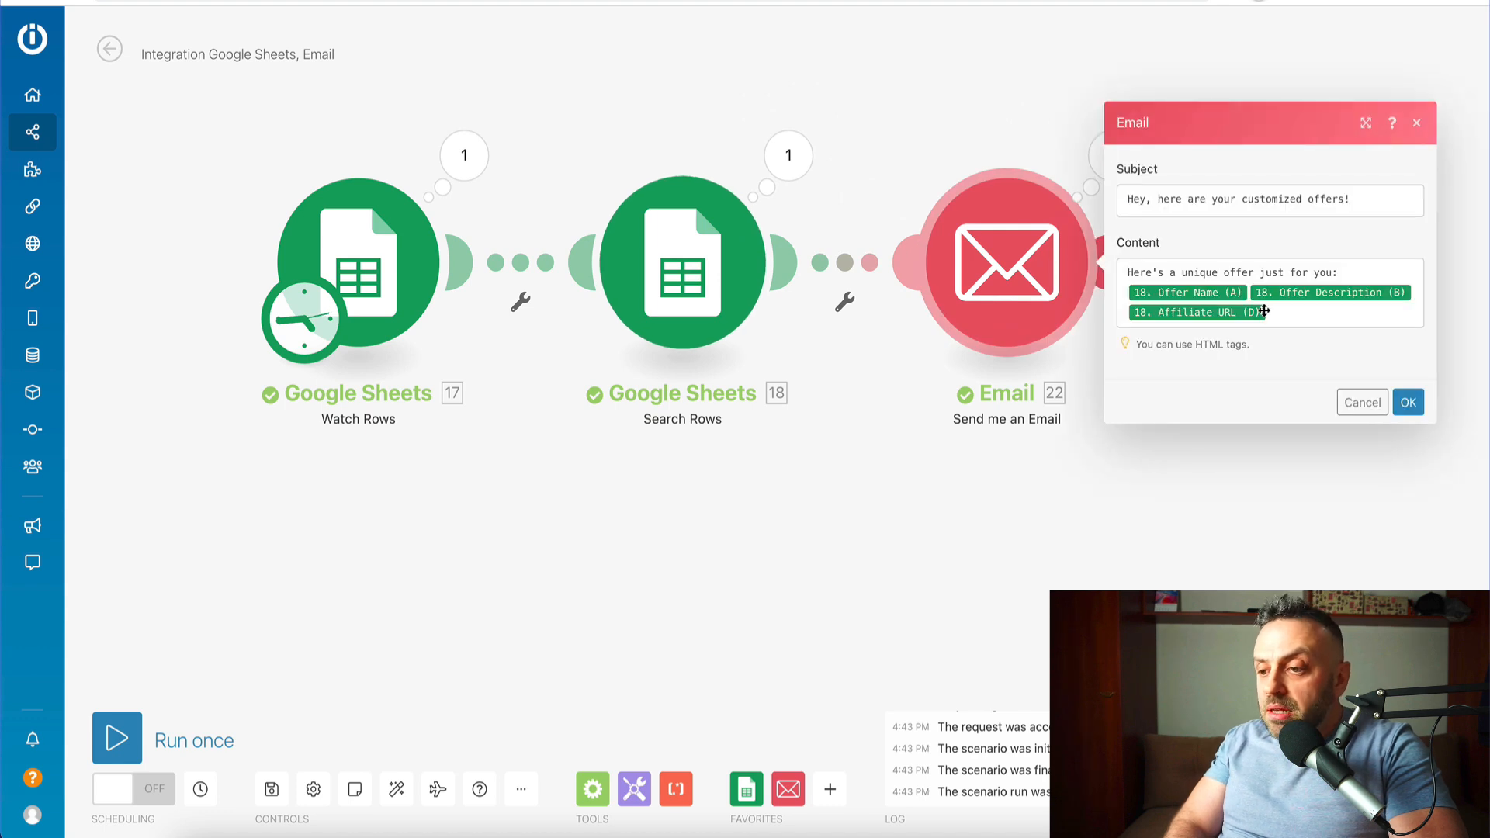
{"action": "mouse_move", "coordinate": [1285, 288]}
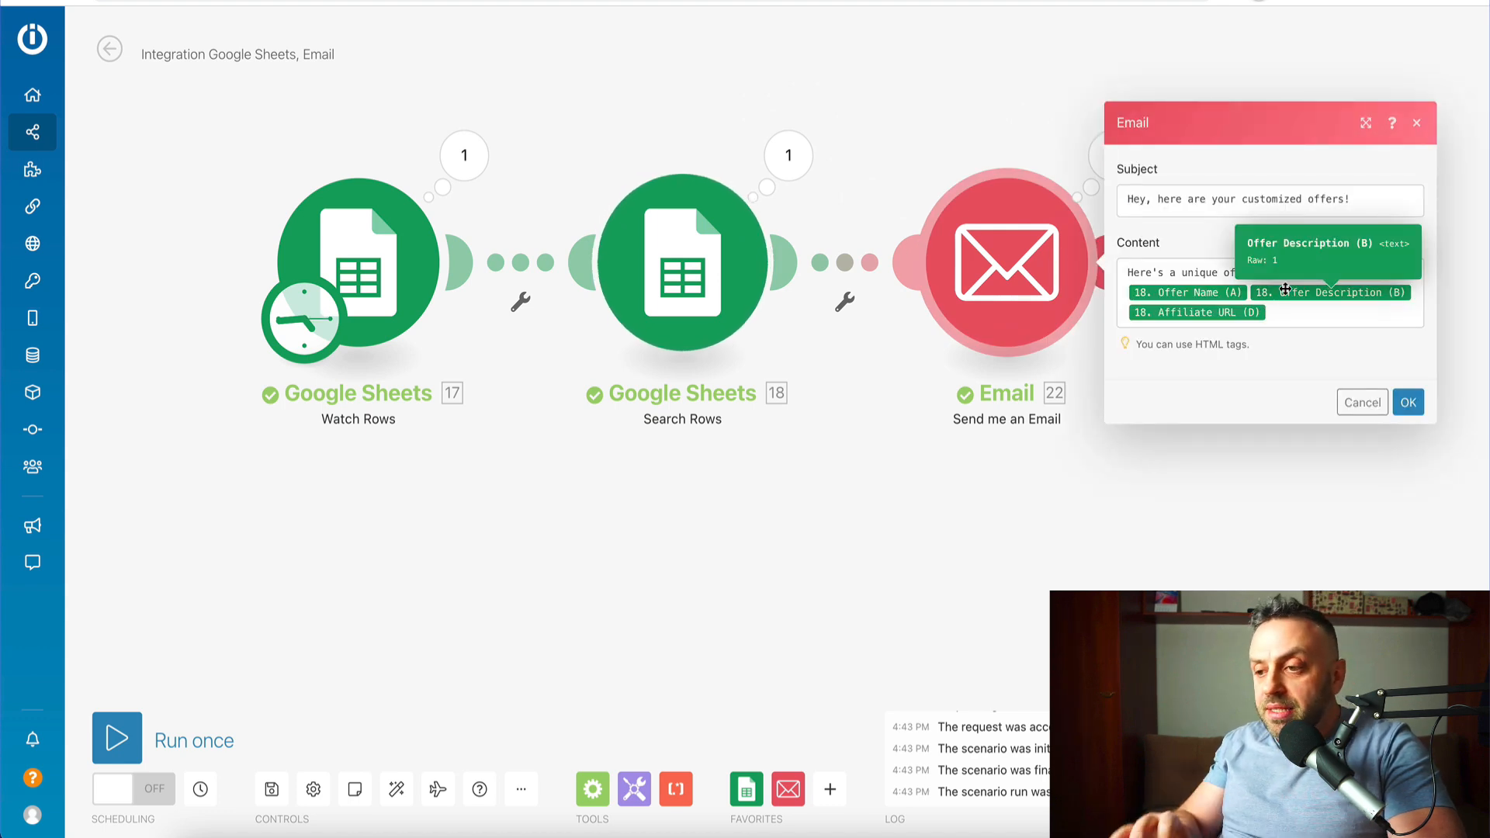
{"action": "left_click", "coordinate": [760, 482]}
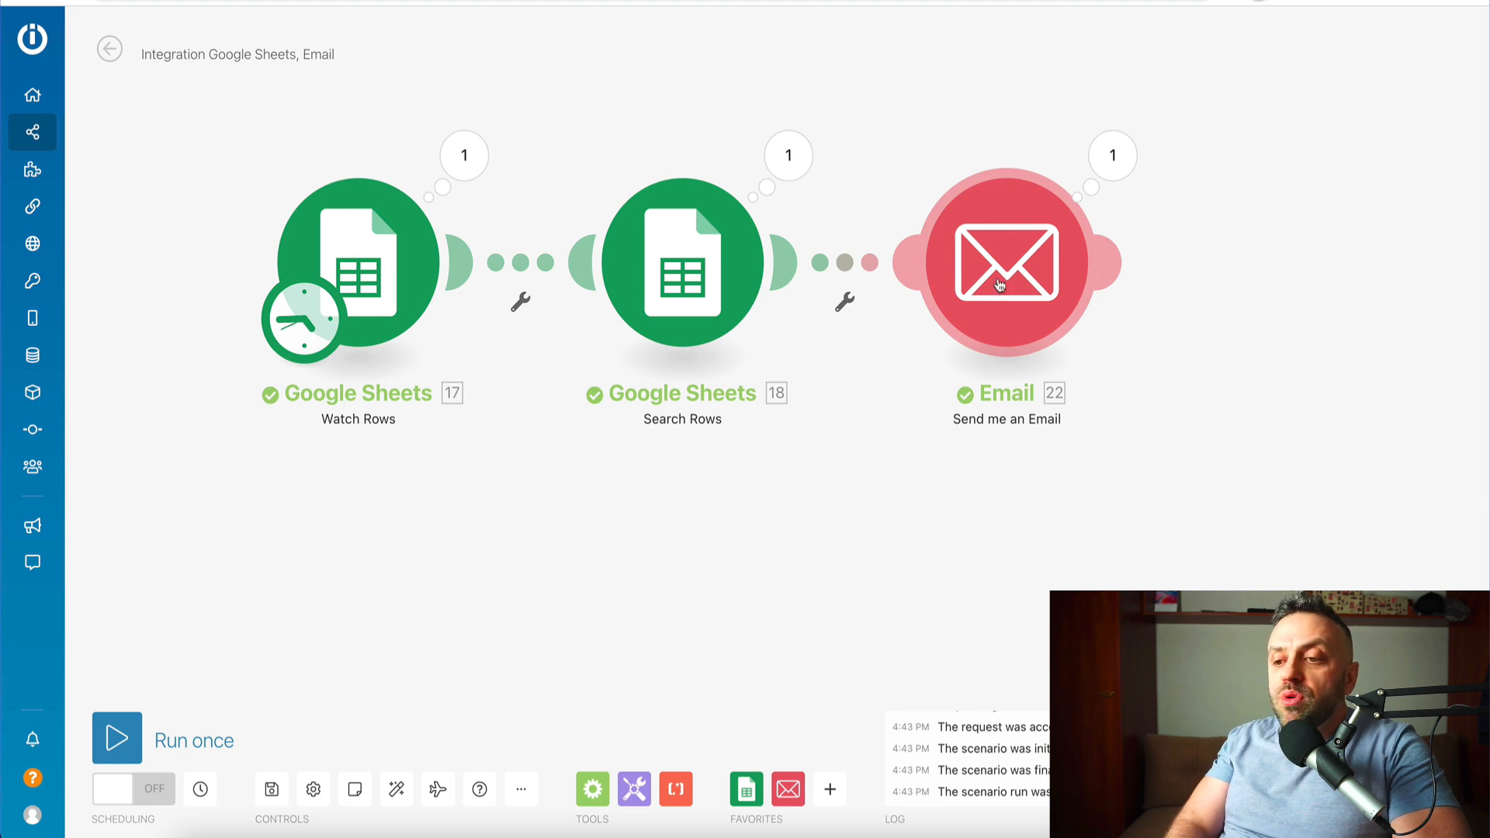
- Add a Send an Email module with the recipient mapped to Email Address (B)
{"action": "left_click", "coordinate": [1125, 259]}
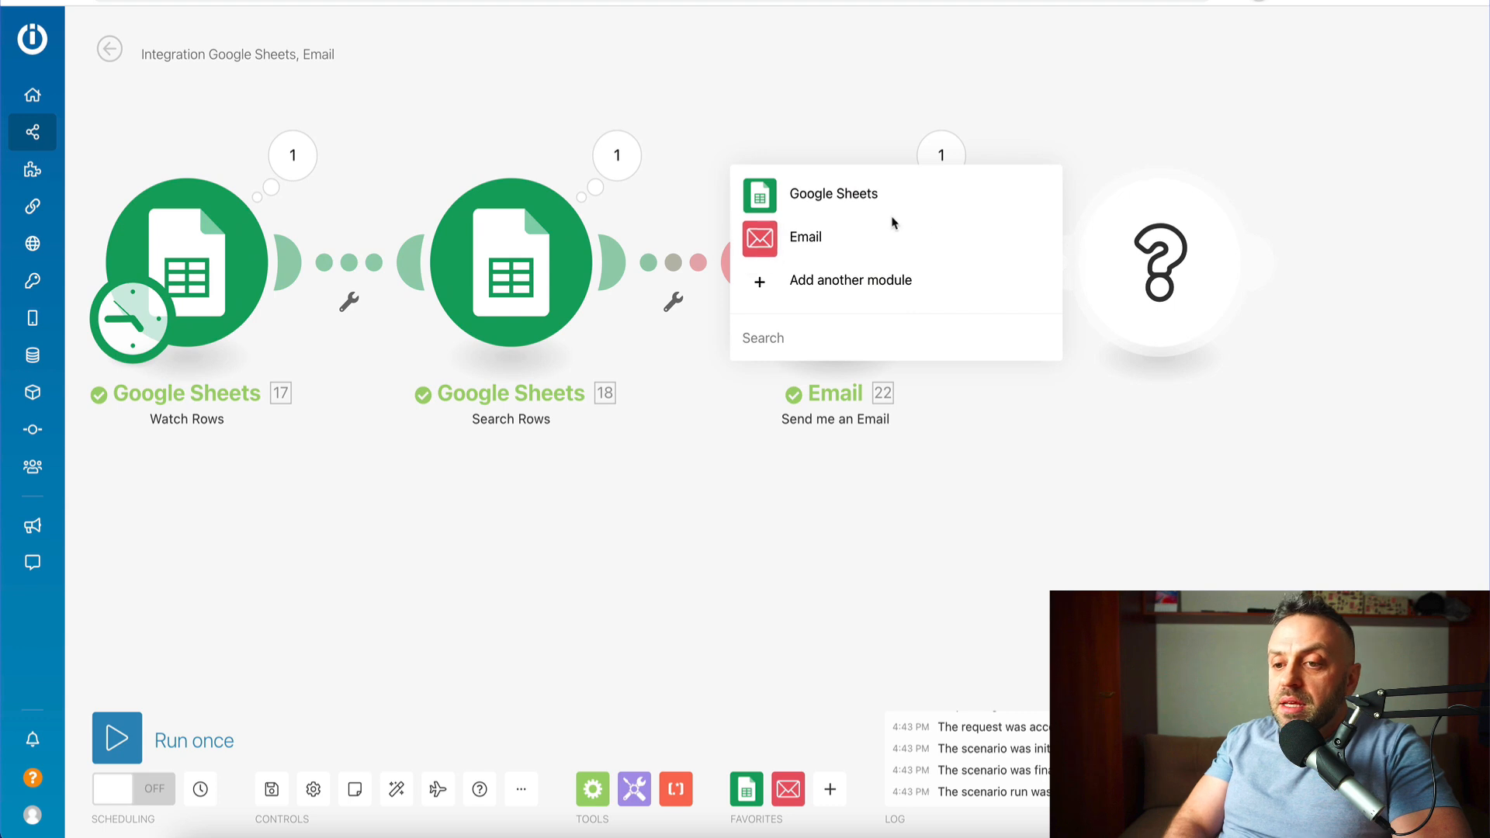
{"action": "left_click", "coordinate": [787, 247]}
{"action": "left_click", "coordinate": [822, 75]}
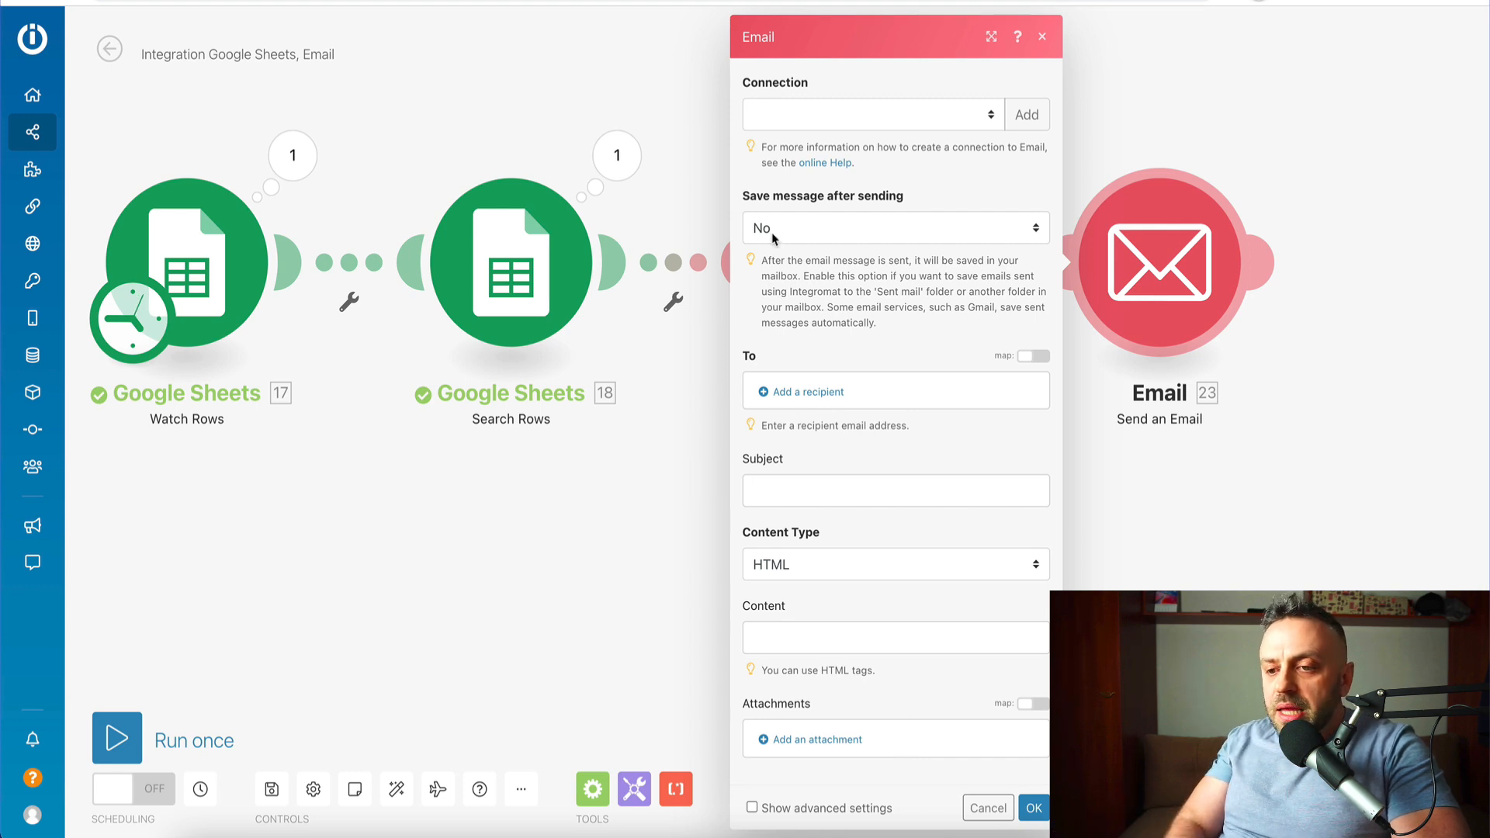
{"action": "left_click", "coordinate": [834, 394]}
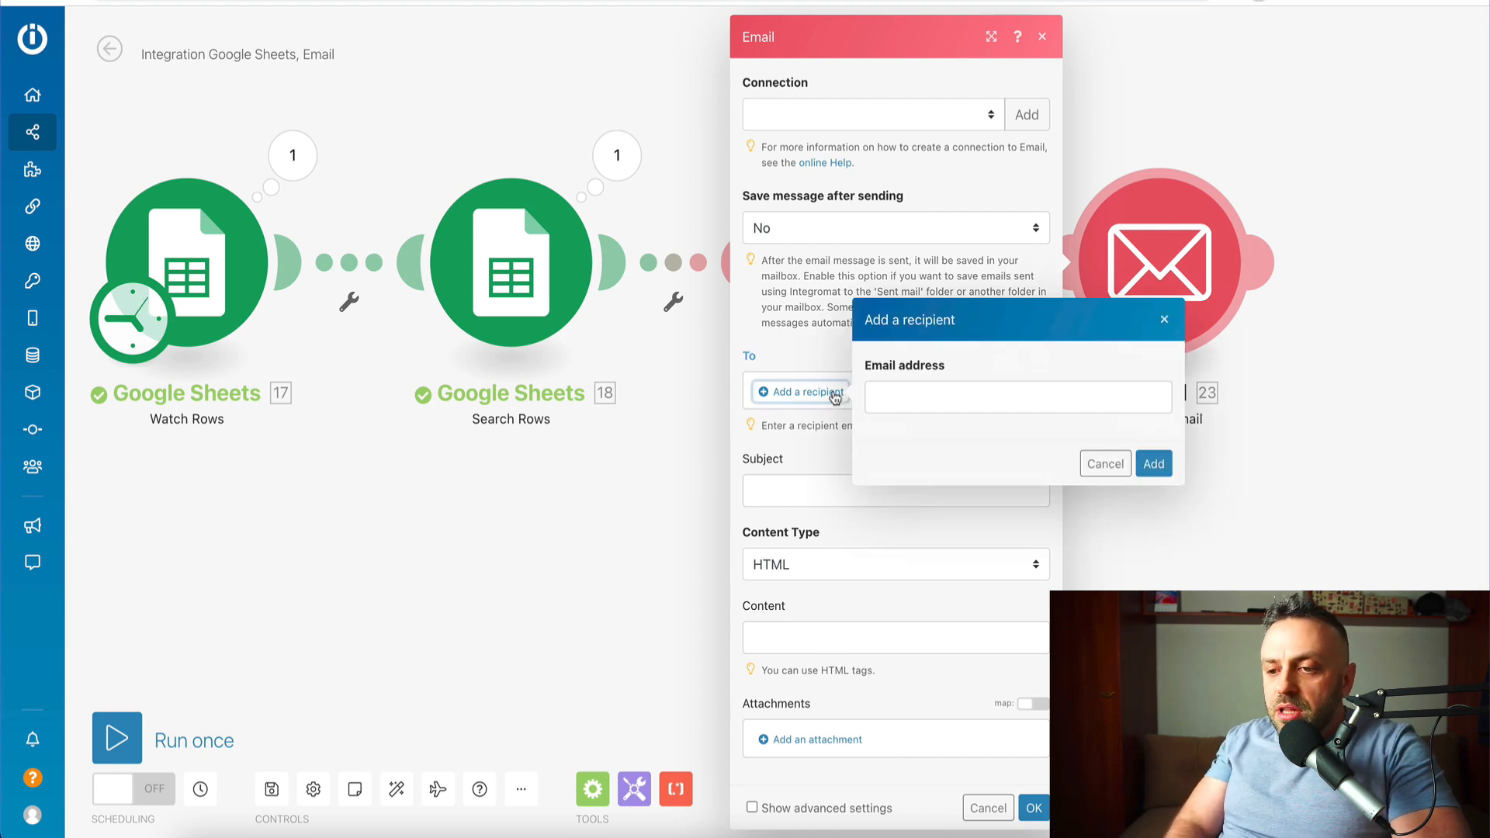
{"action": "left_click", "coordinate": [955, 394]}
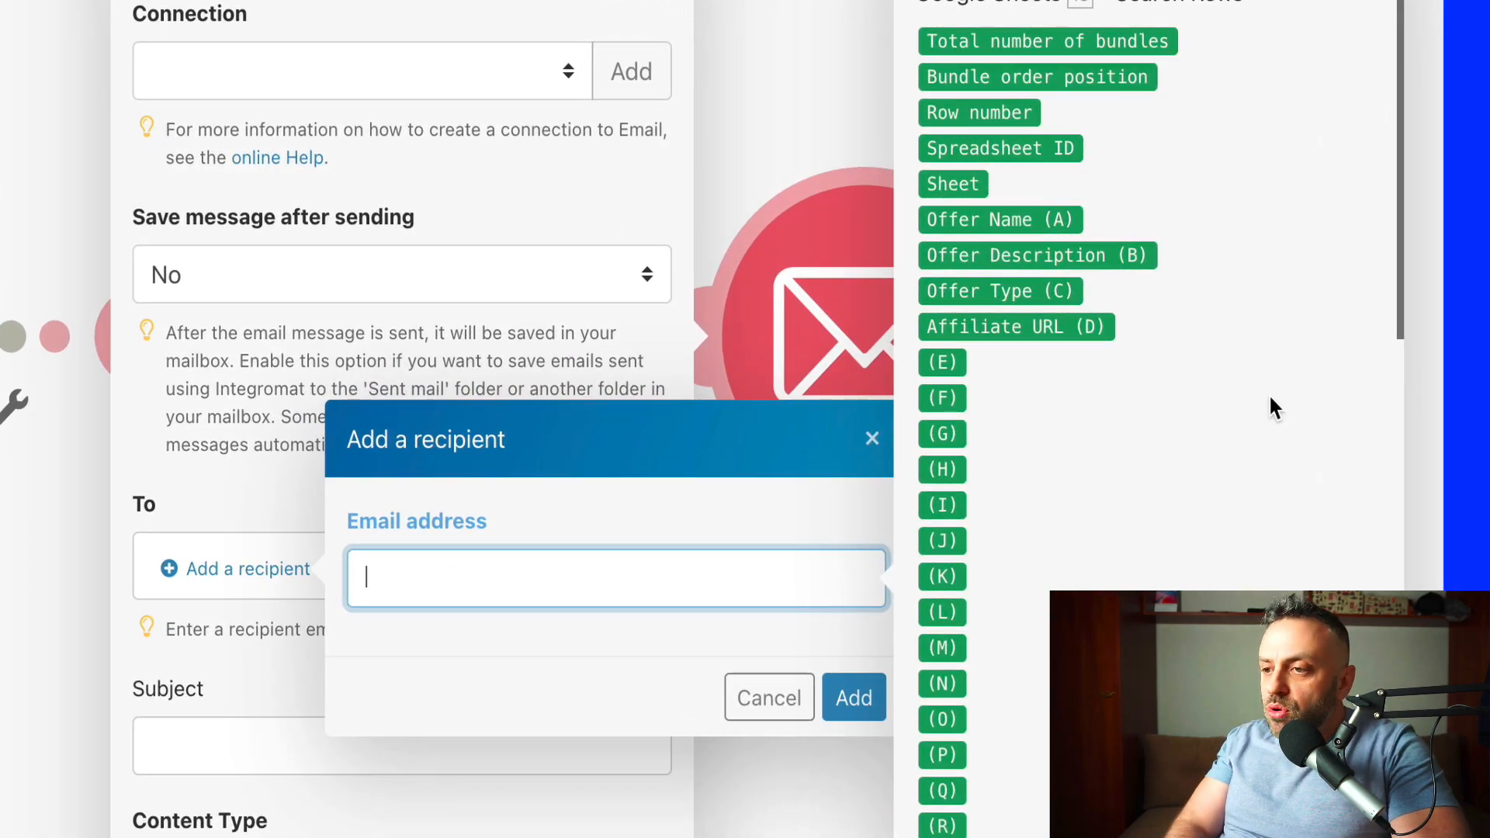
{"action": "scroll", "coordinate": [1153, 551], "scroll_direction": "down", "scroll_amount": 15}
{"action": "scroll", "coordinate": [1153, 550], "scroll_direction": "down", "scroll_amount": 20}
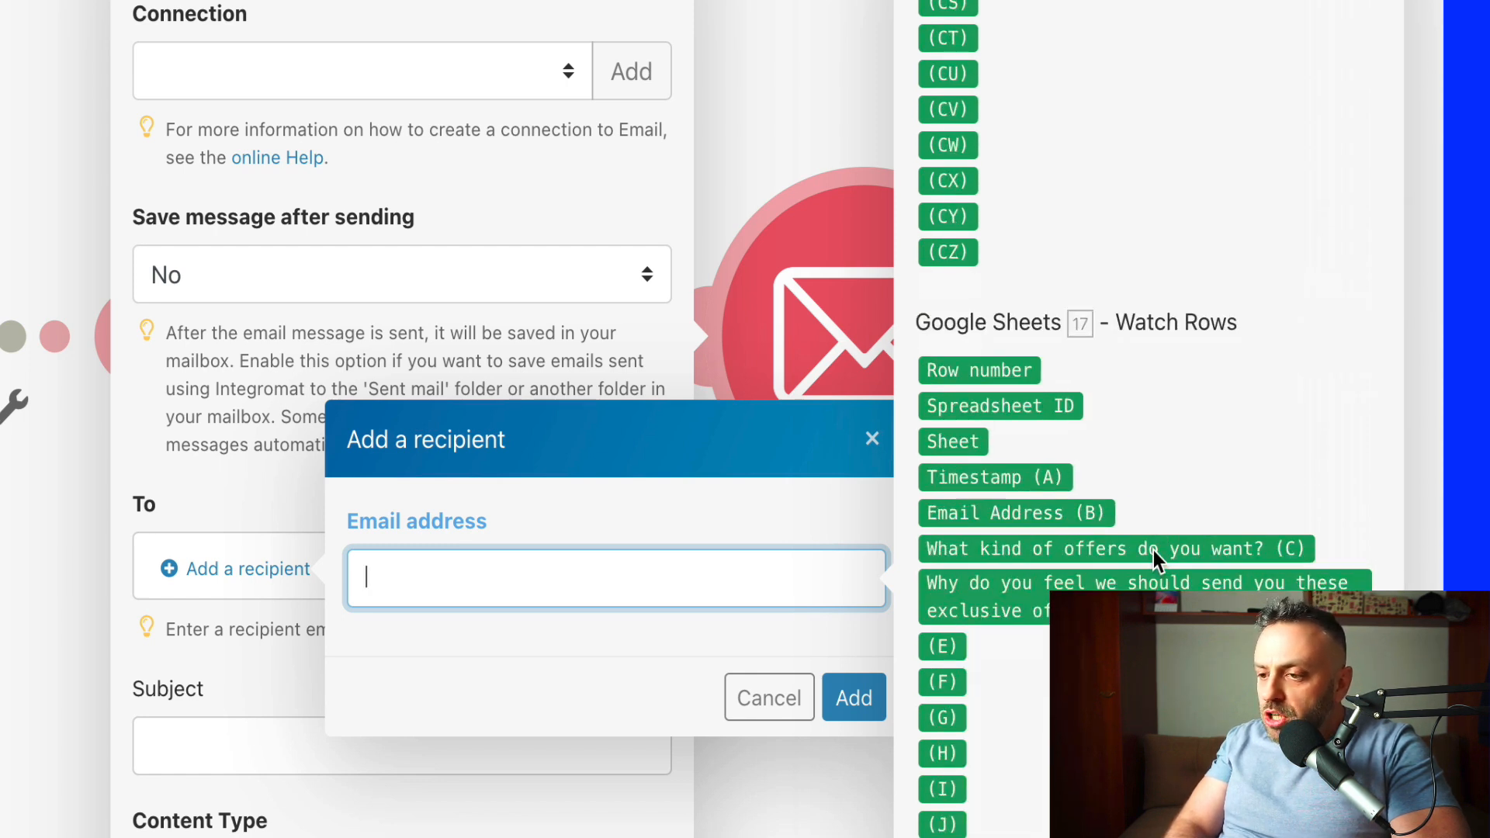
{"action": "left_click", "coordinate": [981, 501]}
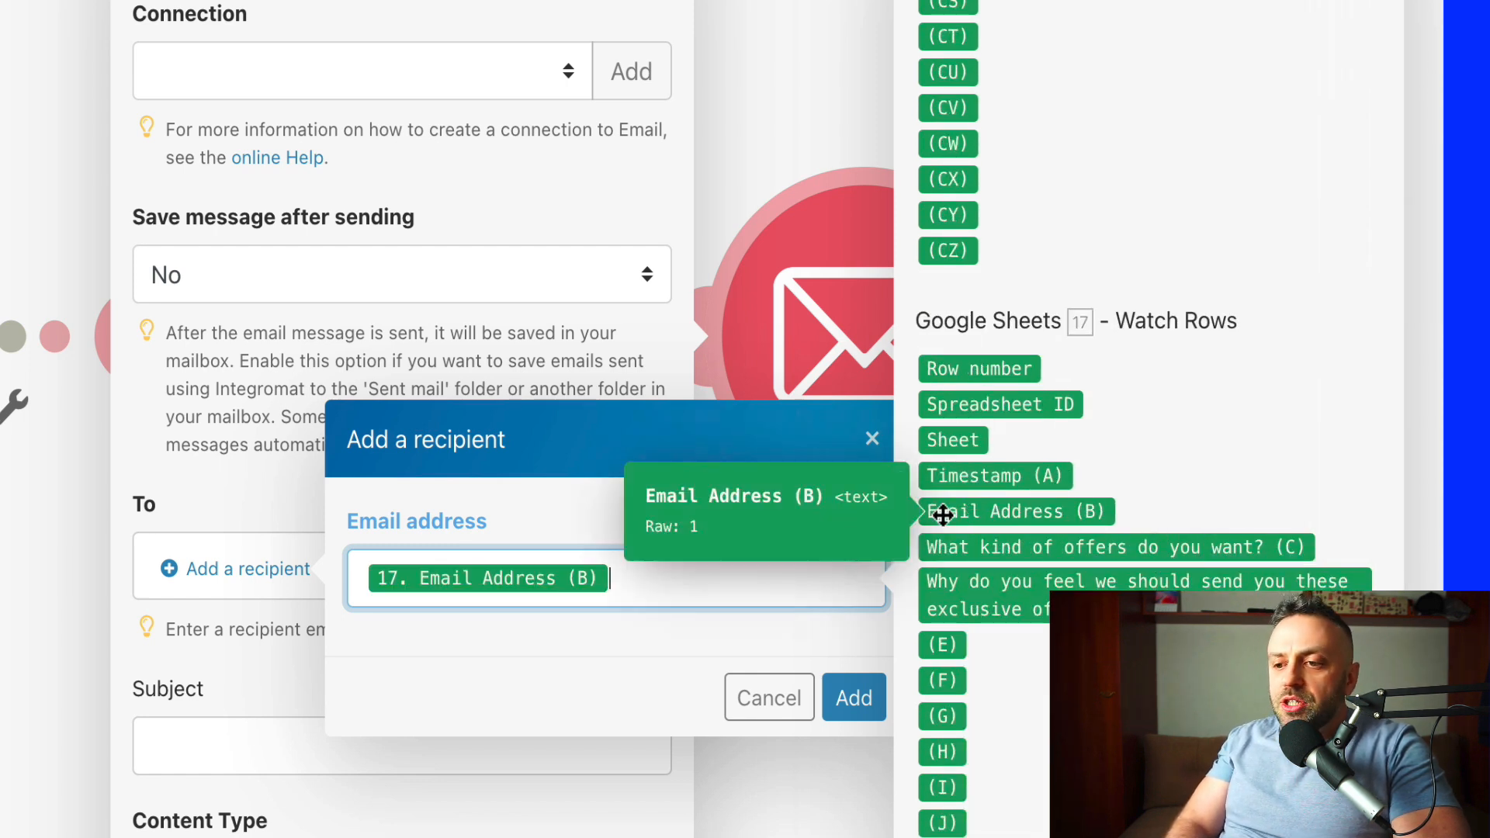
{"action": "left_click", "coordinate": [853, 698]}
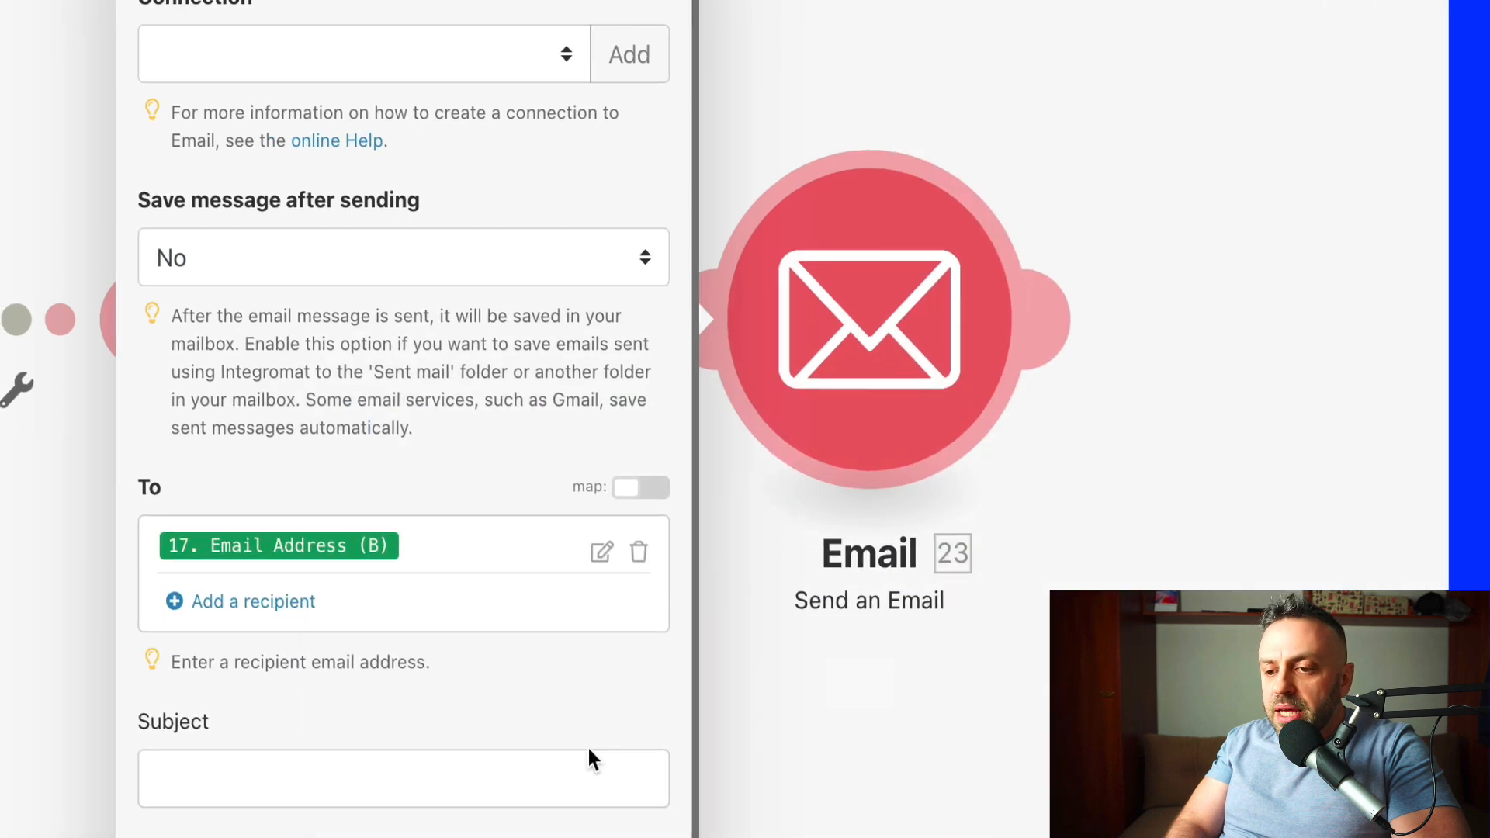
- Set the subject to 'Hey, here is your special offer!' and fill in the offer content
{"action": "left_click", "coordinate": [348, 794]}
{"action": "type", "text": "Hey, herea"}
{"action": "key", "text": "BackSpace"}
{"action": "type", "text": "is your special offer!"}
{"action": "left_click", "coordinate": [362, 724]}
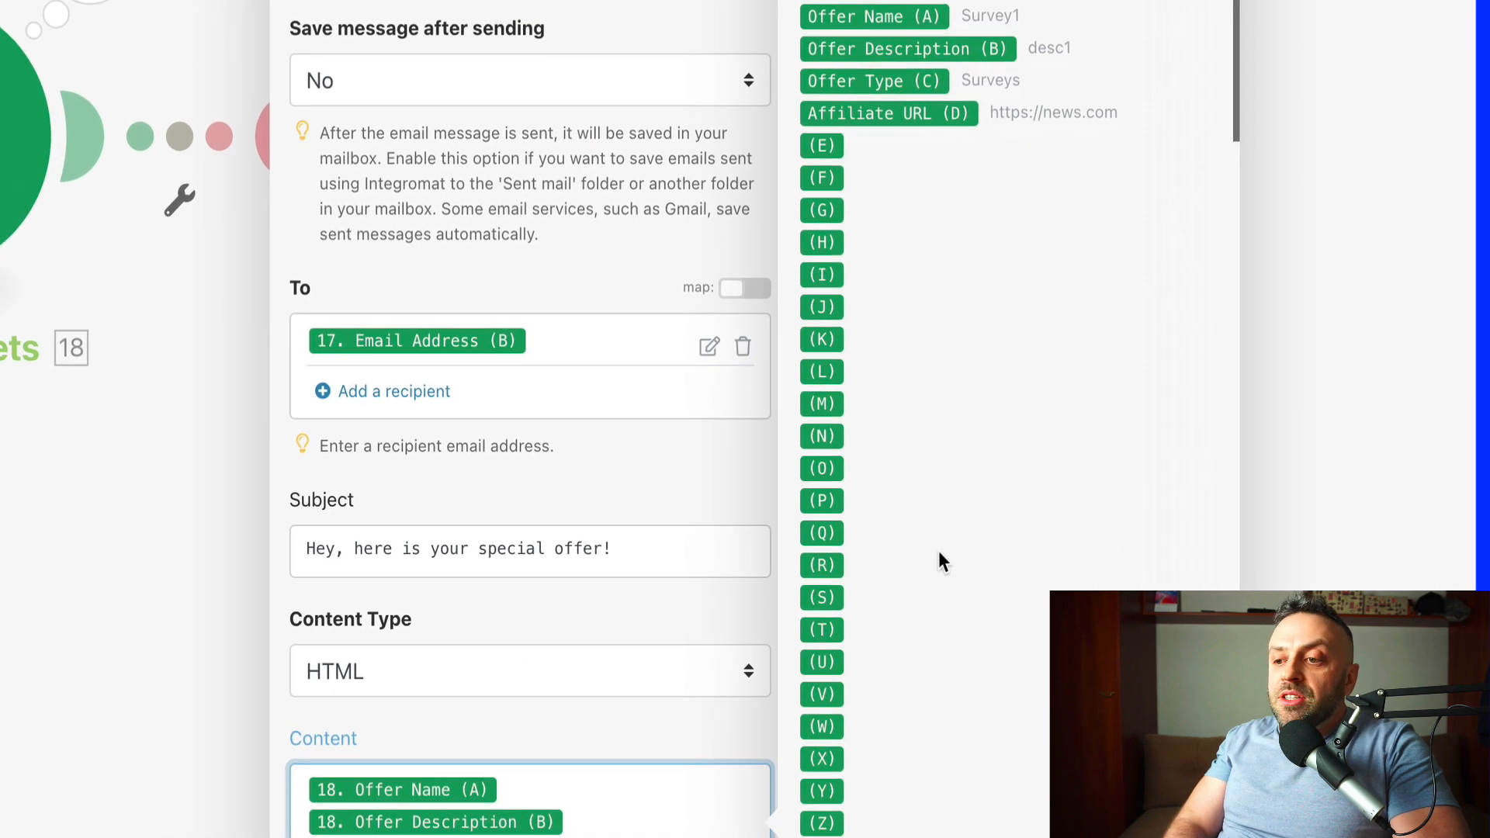
{"action": "scroll", "coordinate": [857, 655], "scroll_direction": "down", "scroll_amount": 15}
{"action": "scroll", "coordinate": [1006, 445], "scroll_direction": "down", "scroll_amount": 3}
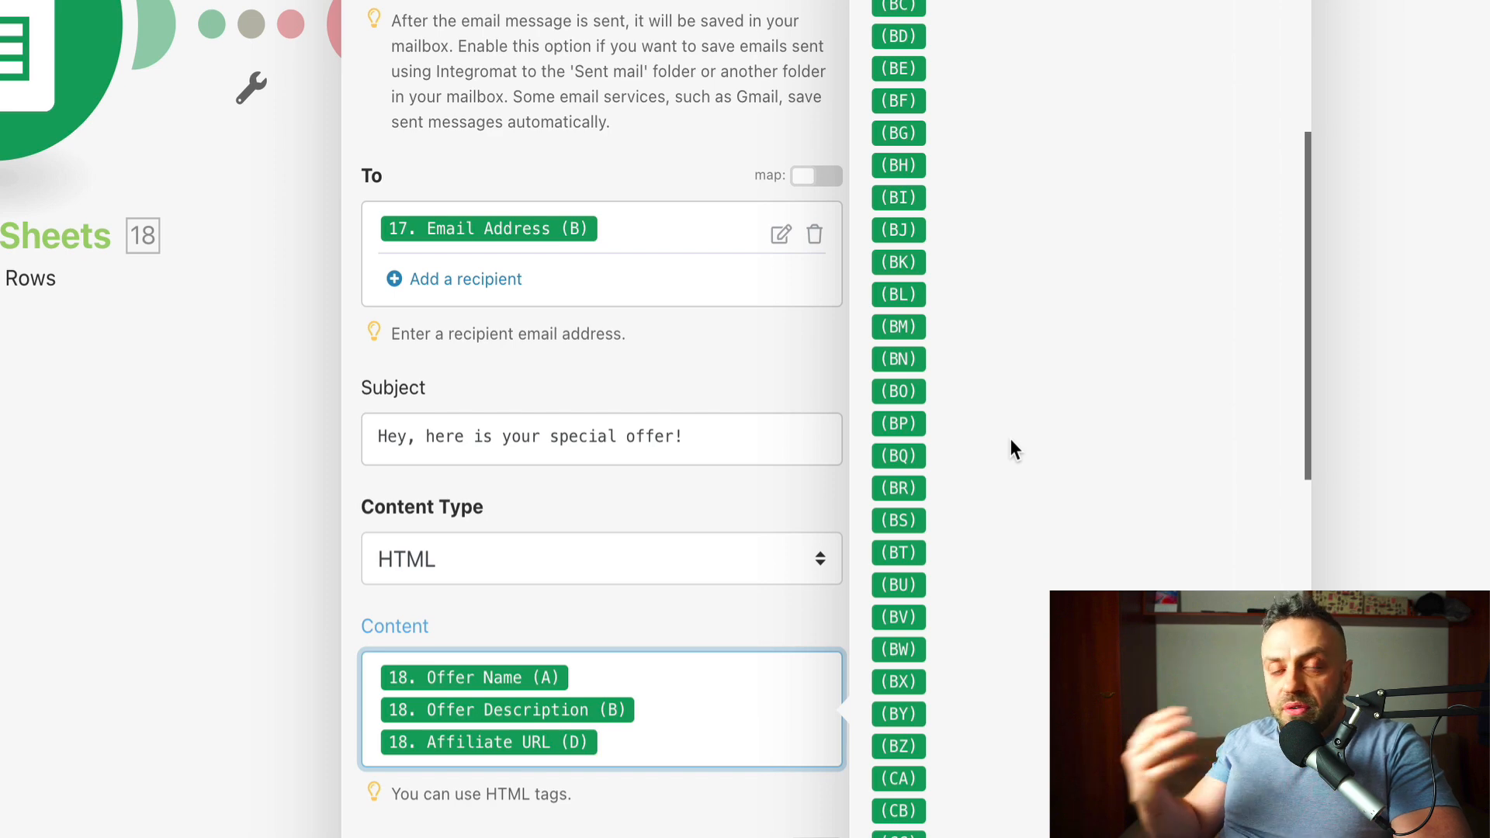
- Scroll back up through the Send an Email module setup
{"action": "scroll", "coordinate": [1011, 447], "scroll_direction": "up", "scroll_amount": 20}
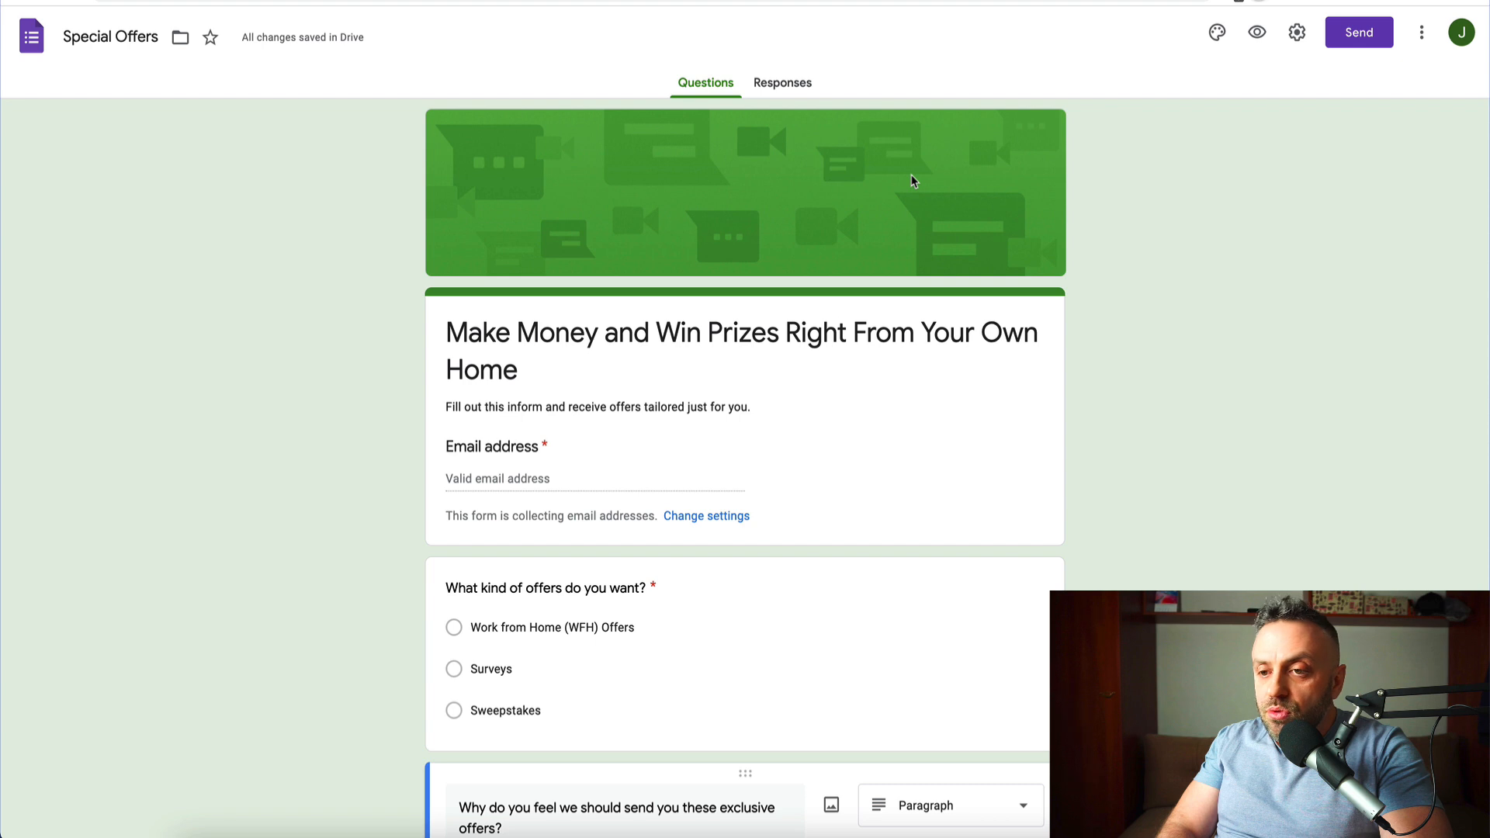
- Copy the form's shortened share link and close the Send form window
{"action": "left_click", "coordinate": [1362, 35]}
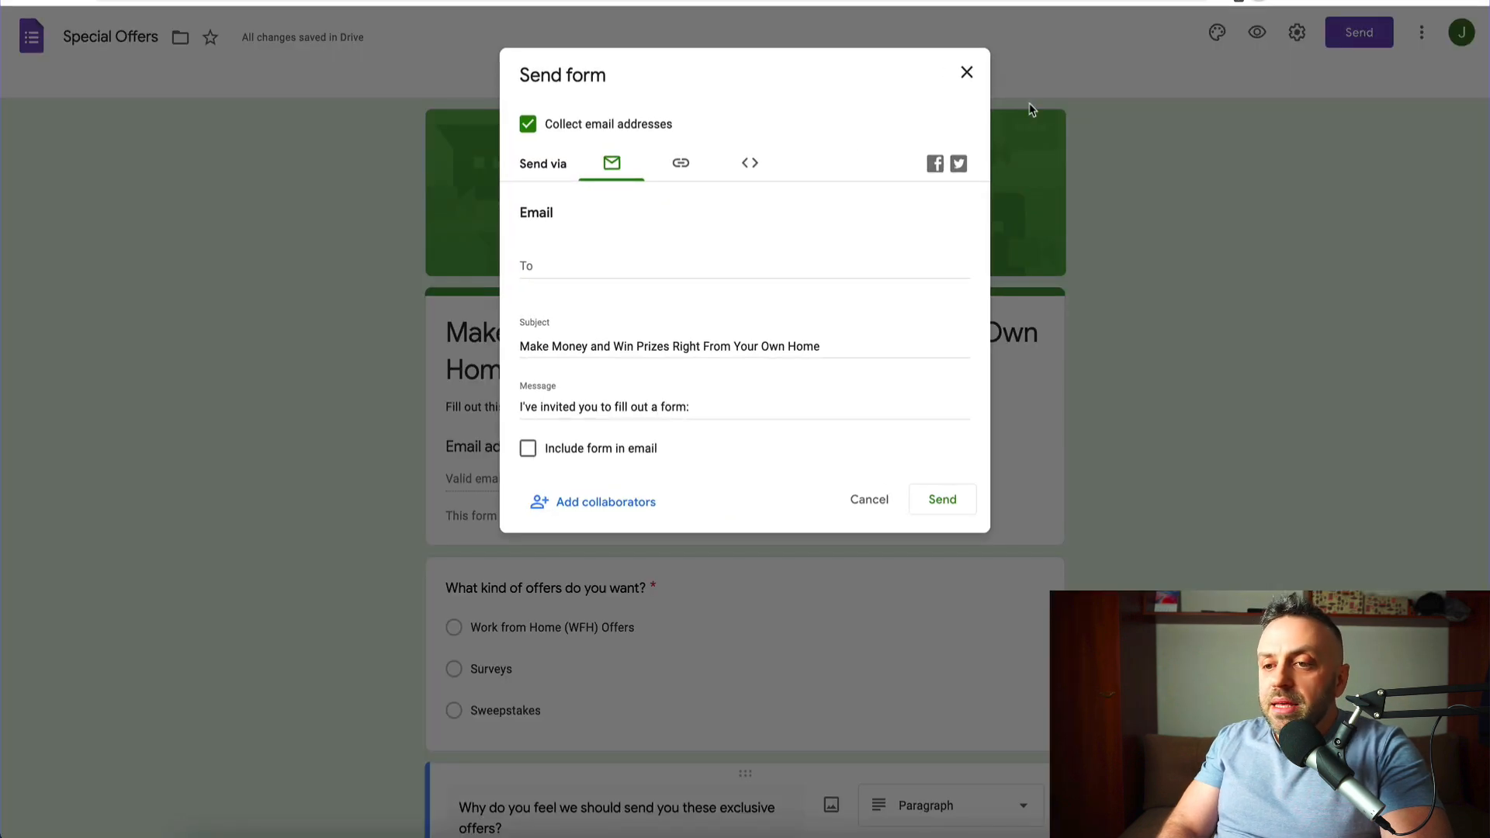
{"action": "left_click", "coordinate": [678, 171]}
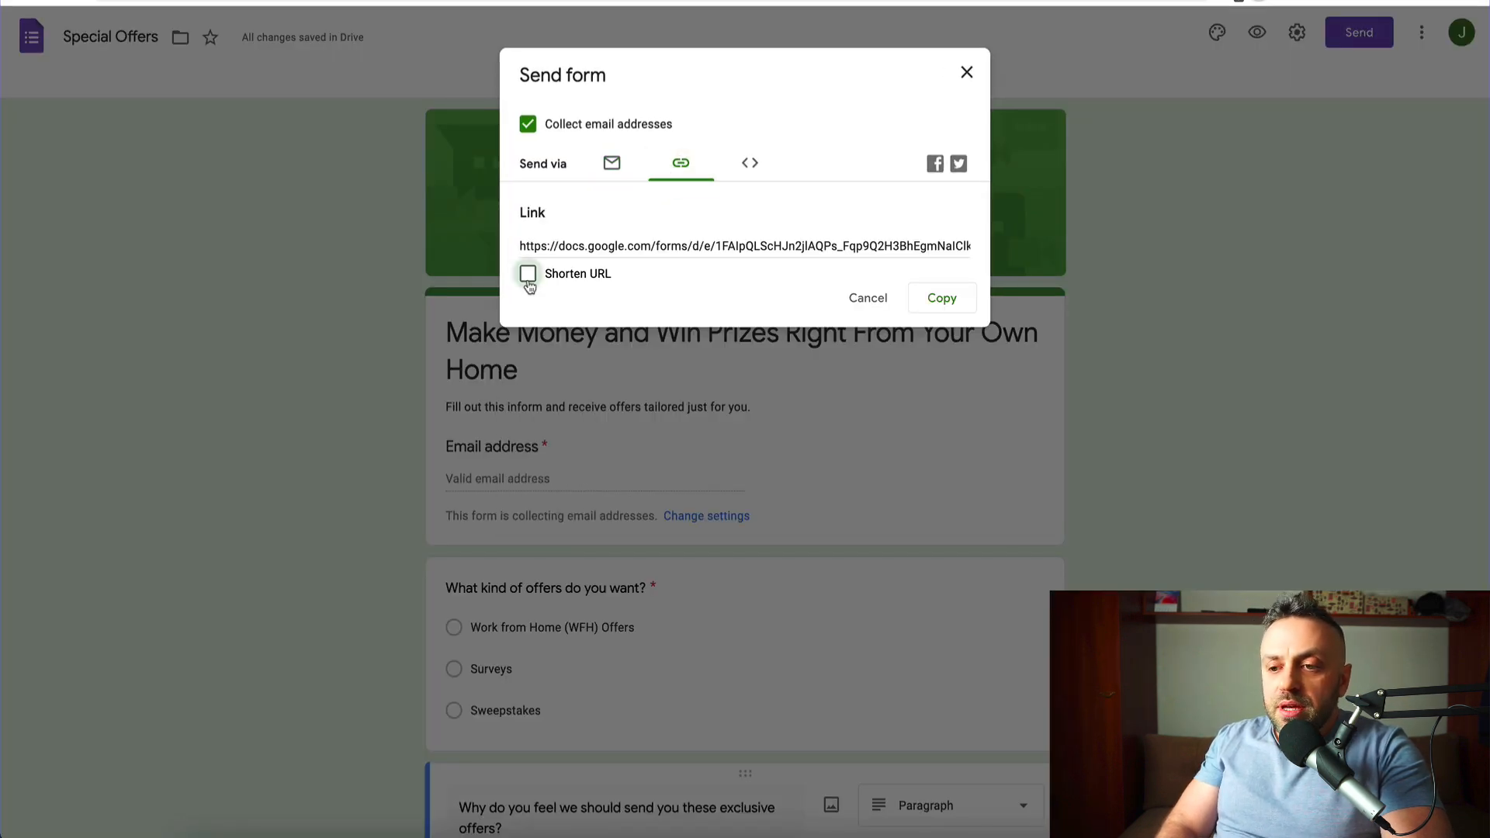
{"action": "left_click", "coordinate": [527, 274]}
{"action": "left_click", "coordinate": [962, 300]}
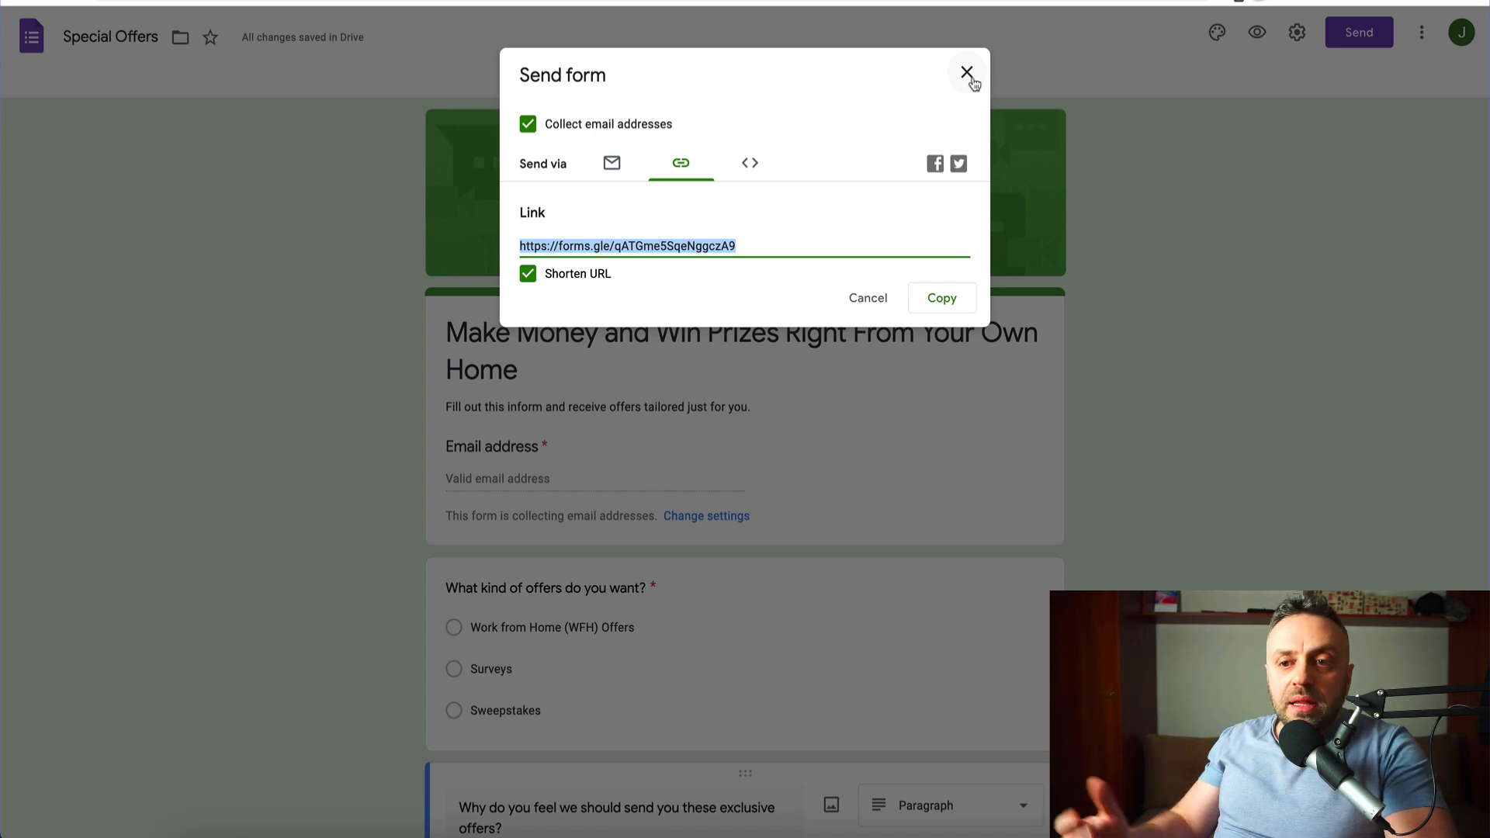
{"action": "key", "text": "ctrl+Tab"}
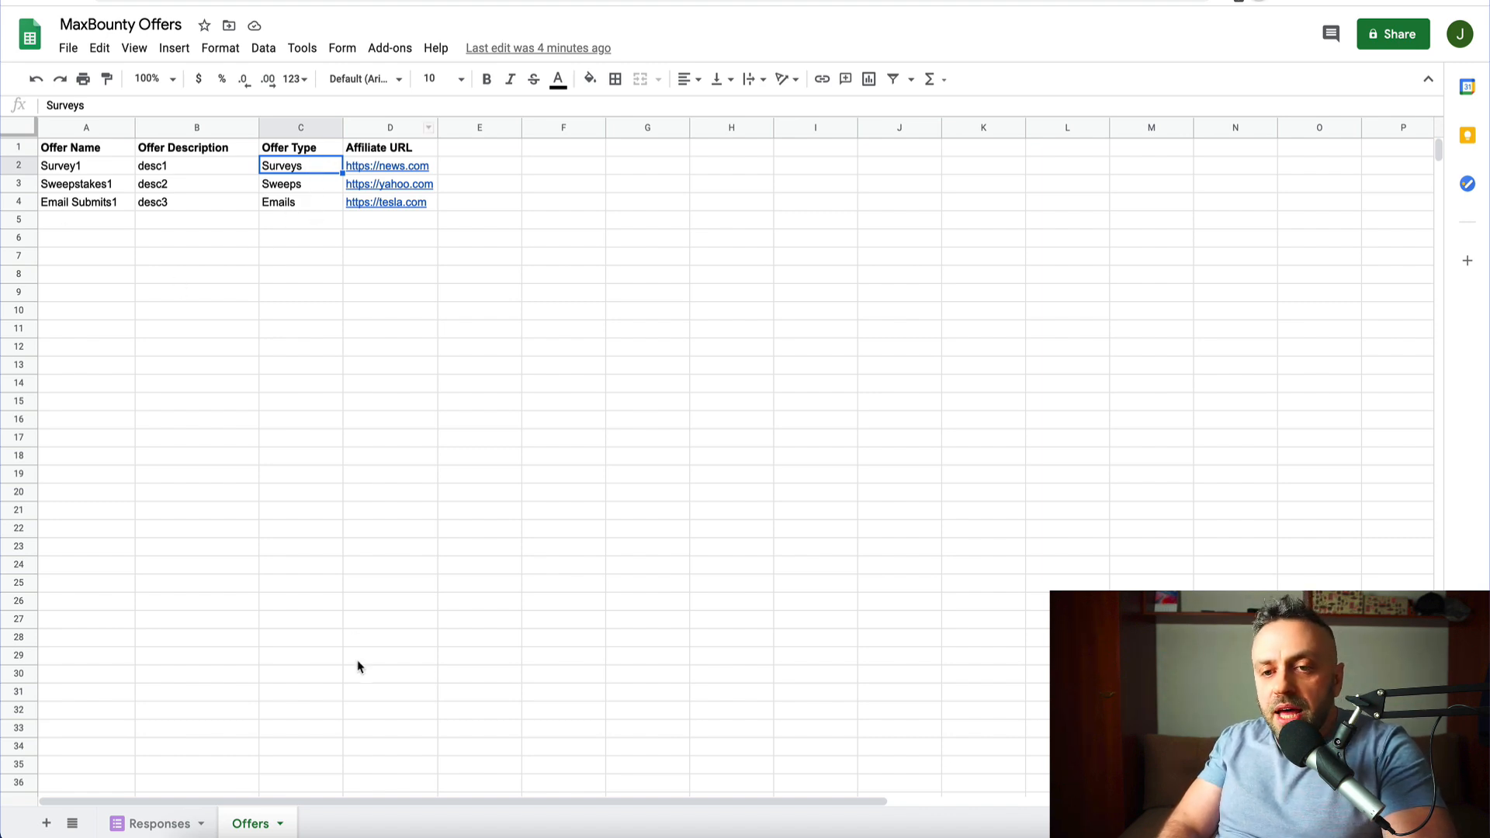
{"action": "left_click", "coordinate": [155, 1]}
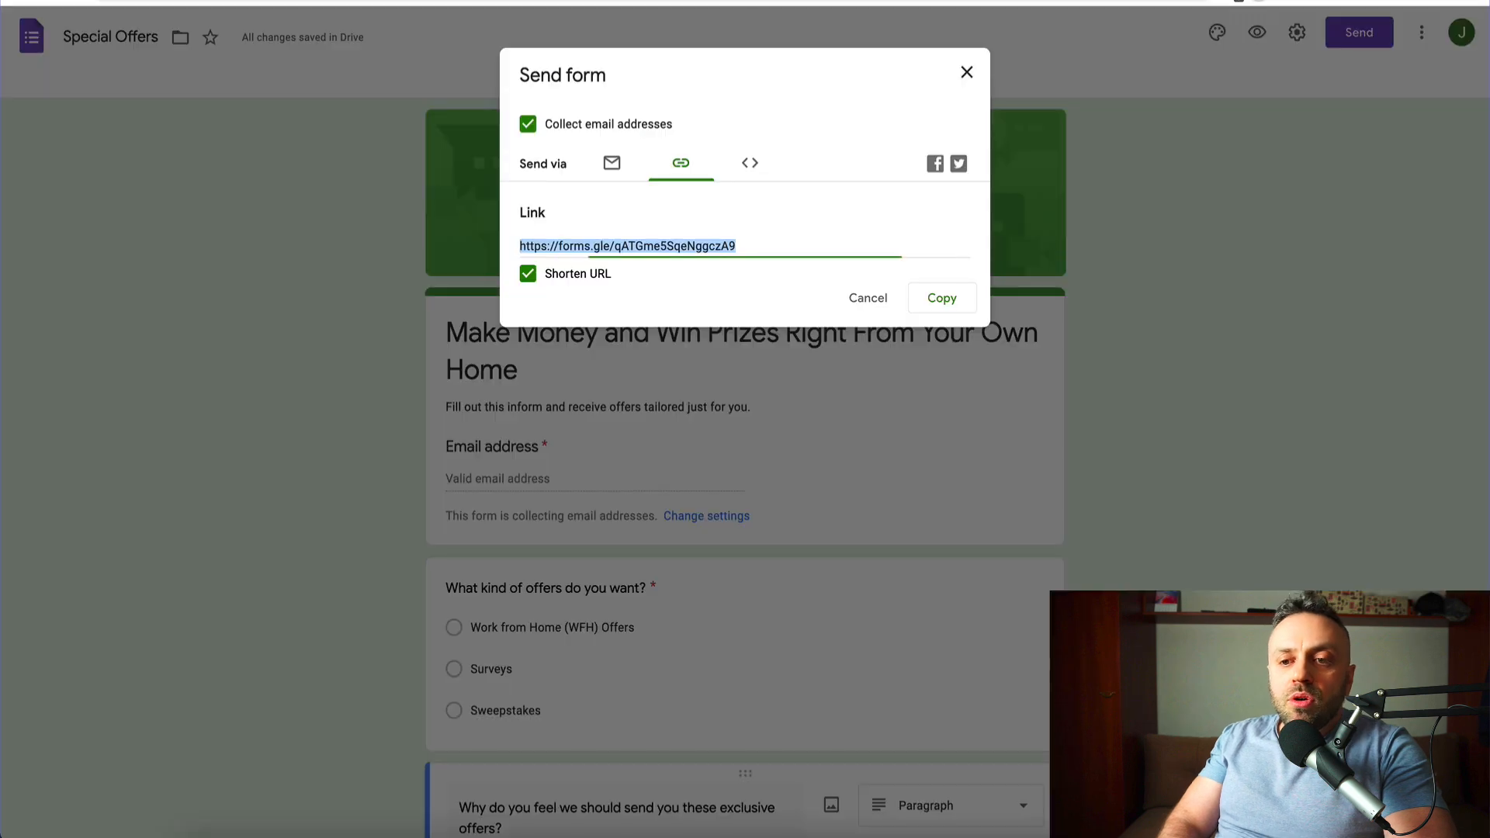
{"action": "left_click", "coordinate": [970, 72]}
{"action": "scroll", "coordinate": [828, 336], "scroll_direction": "down", "scroll_amount": 2}
- Add a Dating choice to the 'What kind of offers do you want?' question
{"action": "left_click", "coordinate": [792, 415]}
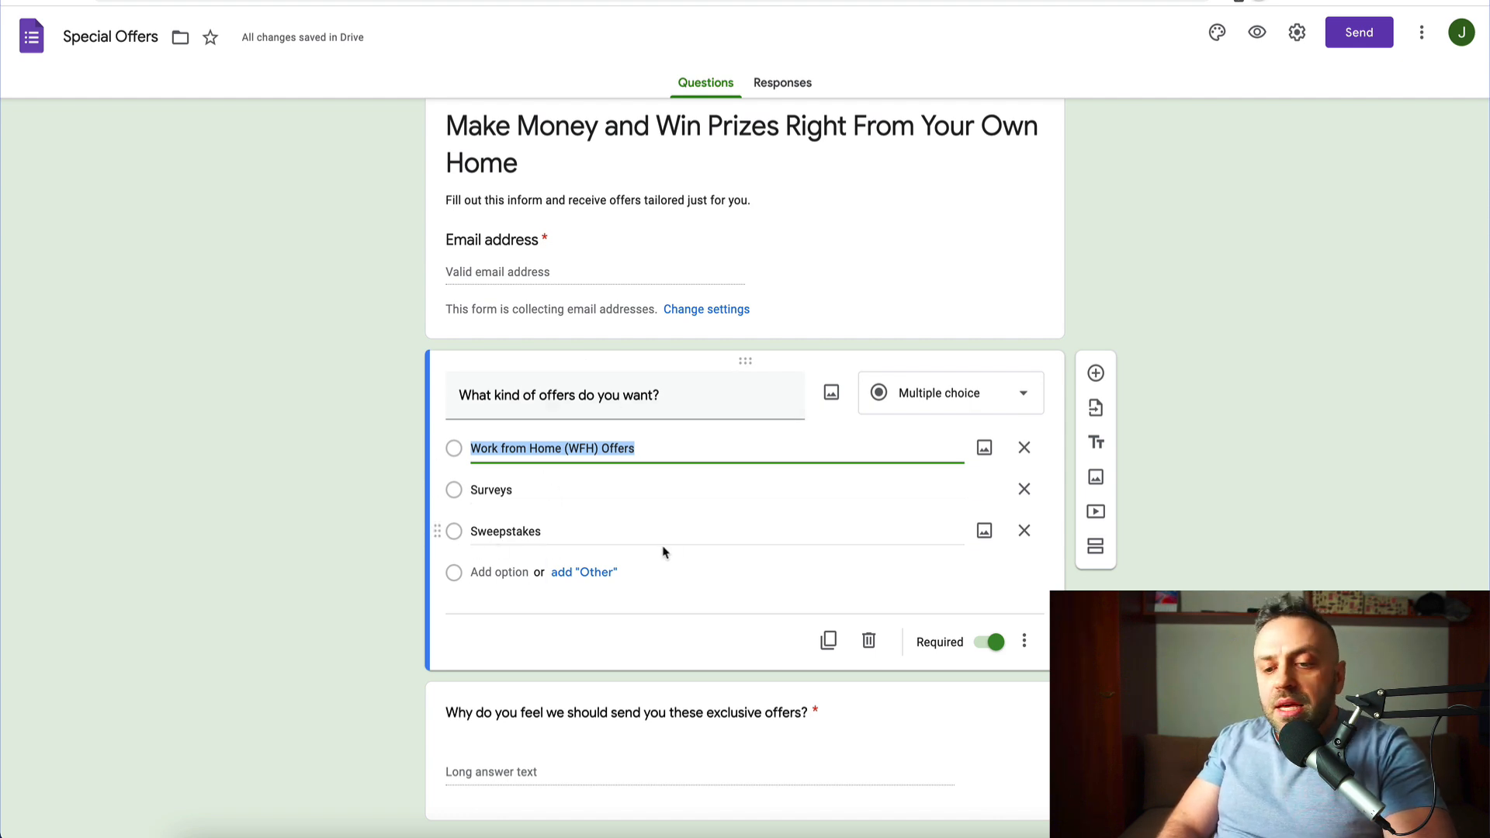
{"action": "left_click", "coordinate": [594, 578]}
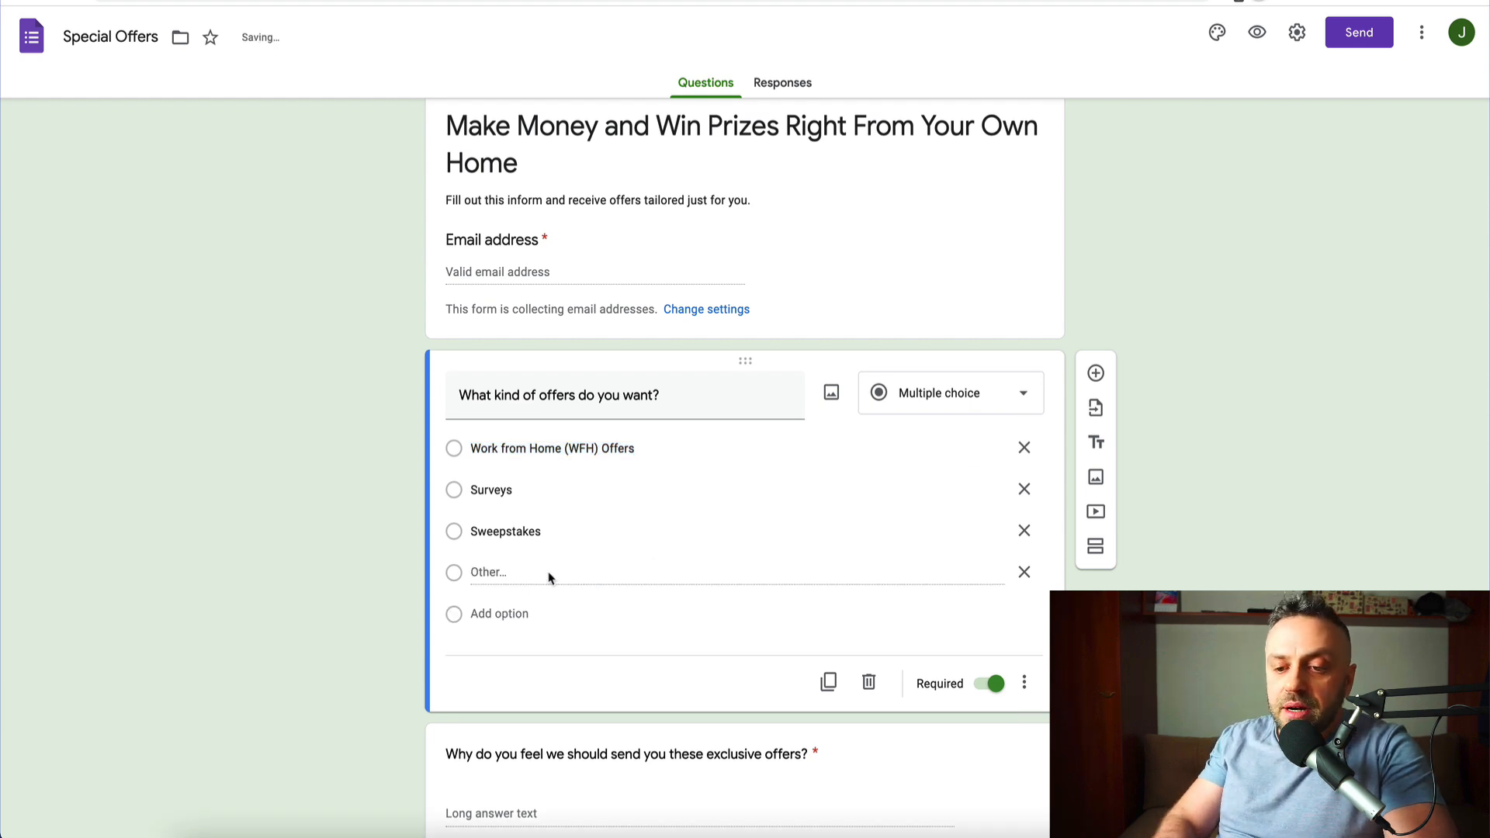
{"action": "left_click", "coordinate": [479, 574]}
{"action": "type", "text": "Dating"}
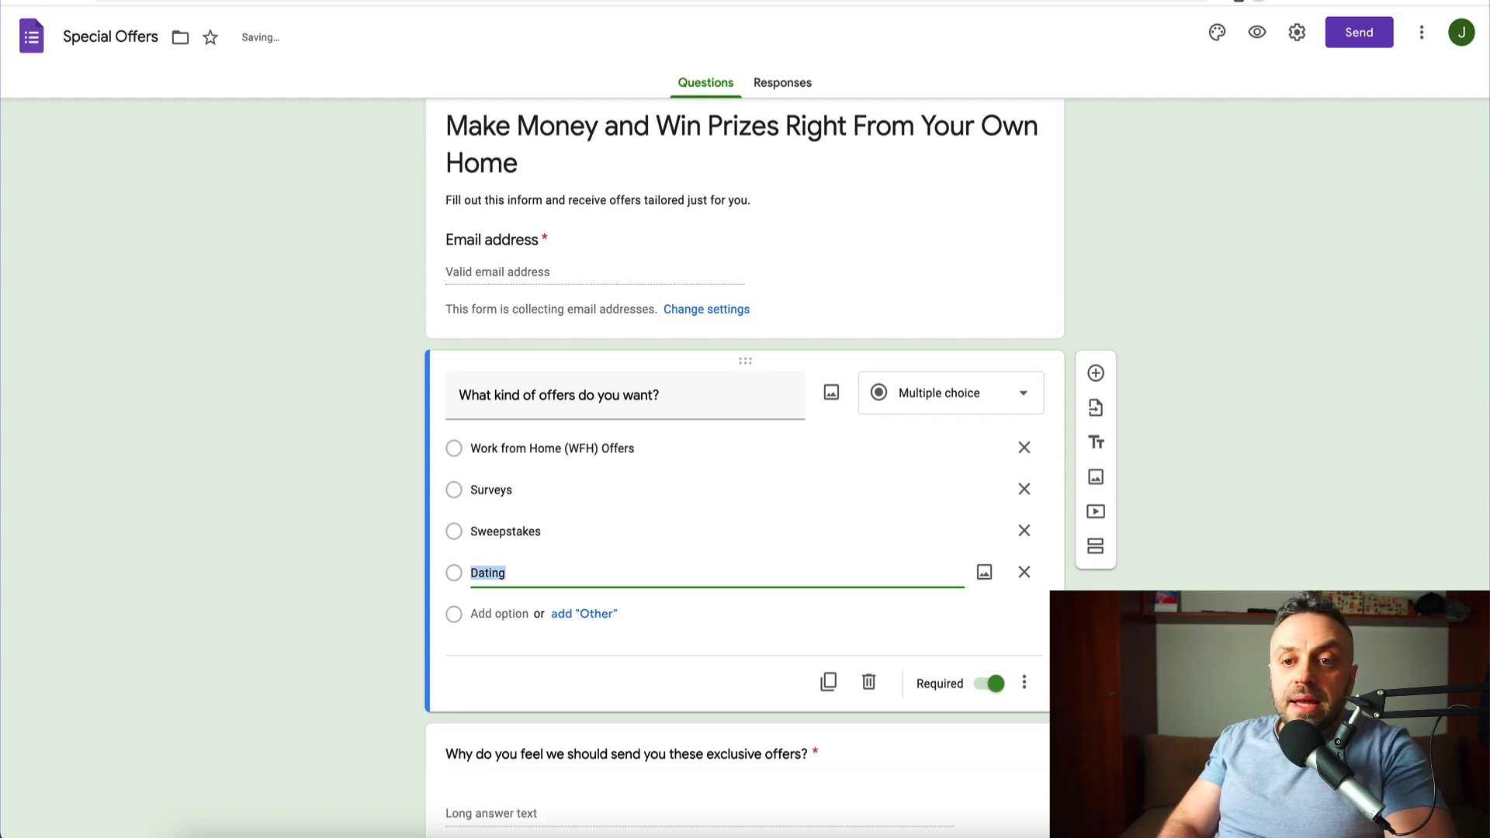
{"action": "left_click", "coordinate": [233, 0]}
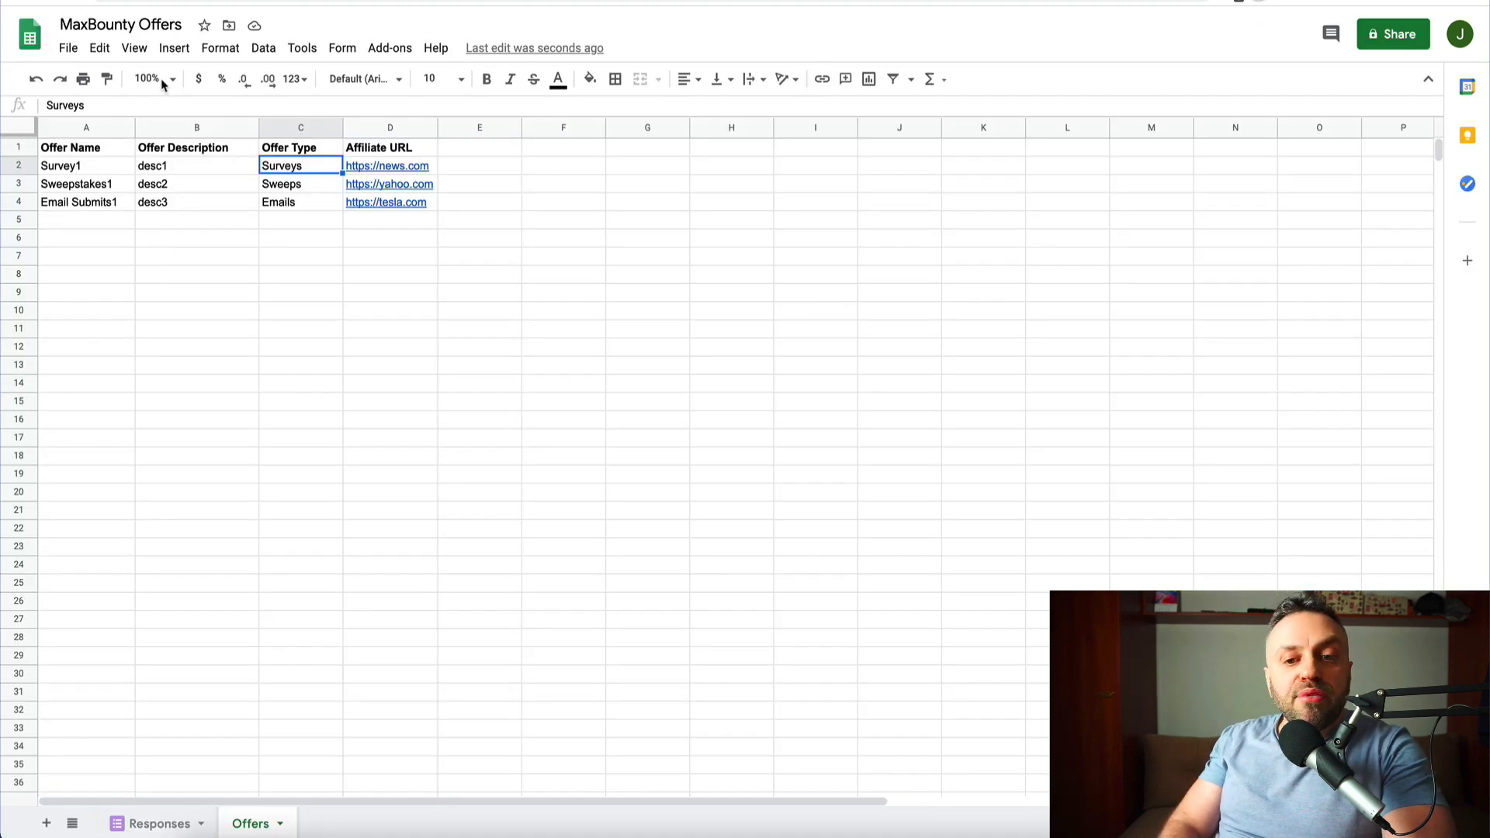
- Enter offer type Dating in C5 and offer name Dating1 in A5
{"action": "left_click", "coordinate": [293, 222]}
{"action": "type", "text": "Dating"}
{"action": "key", "text": "Return"}
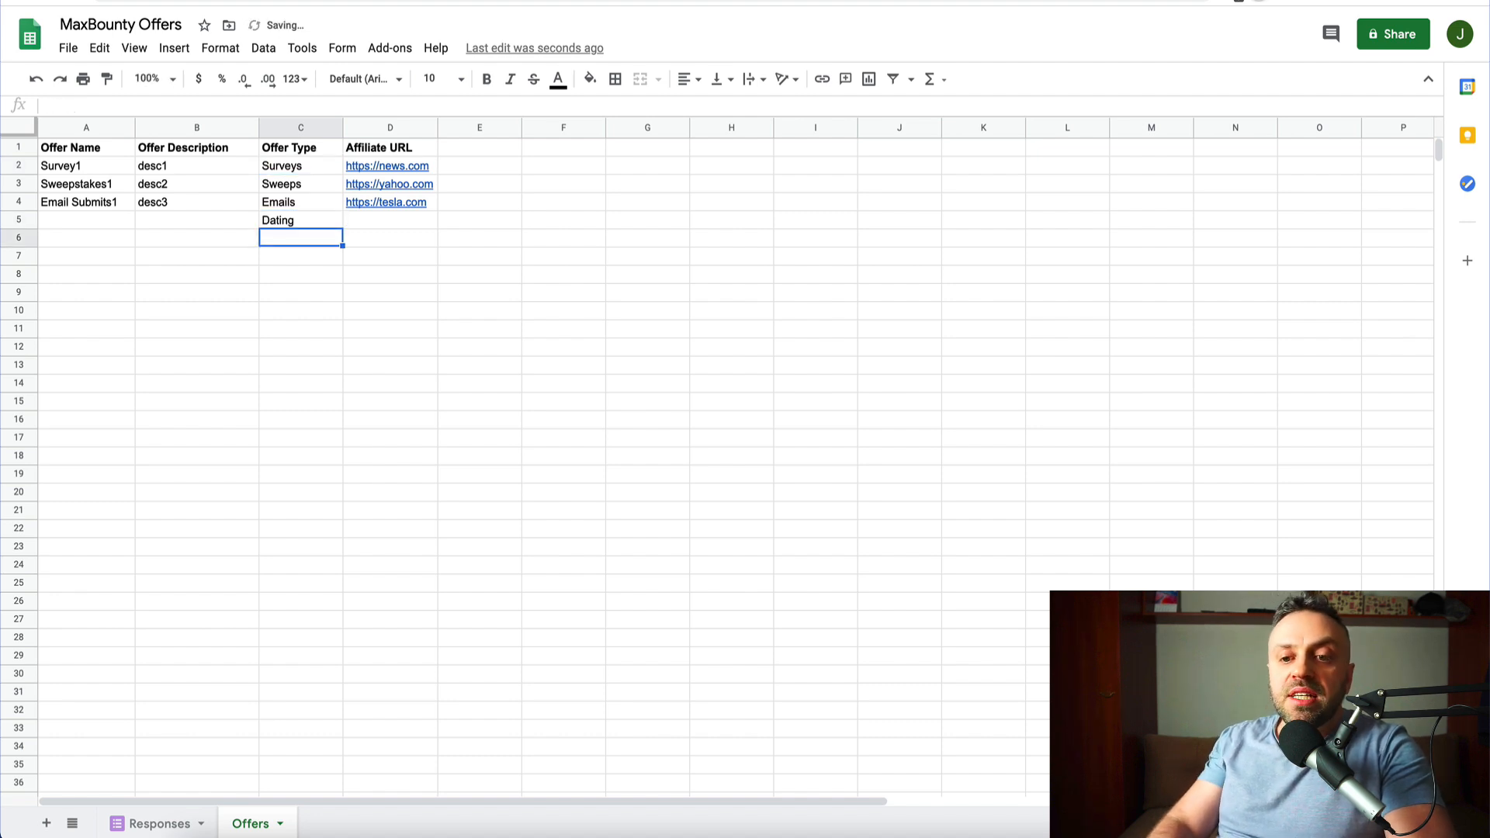
{"action": "key", "text": "Up"}
{"action": "key", "text": "Left"}
{"action": "key", "text": "Left"}
{"action": "type", "text": "Dating1"}
{"action": "key", "text": "Tab"}
{"action": "type", "text": "Desc for dating"}
{"action": "key", "text": "Tab"}
{"action": "key", "text": "Tab"}
{"action": "type", "text": "http"}
{"action": "key", "text": "BackSpace"}
{"action": "type", "text": "m"}
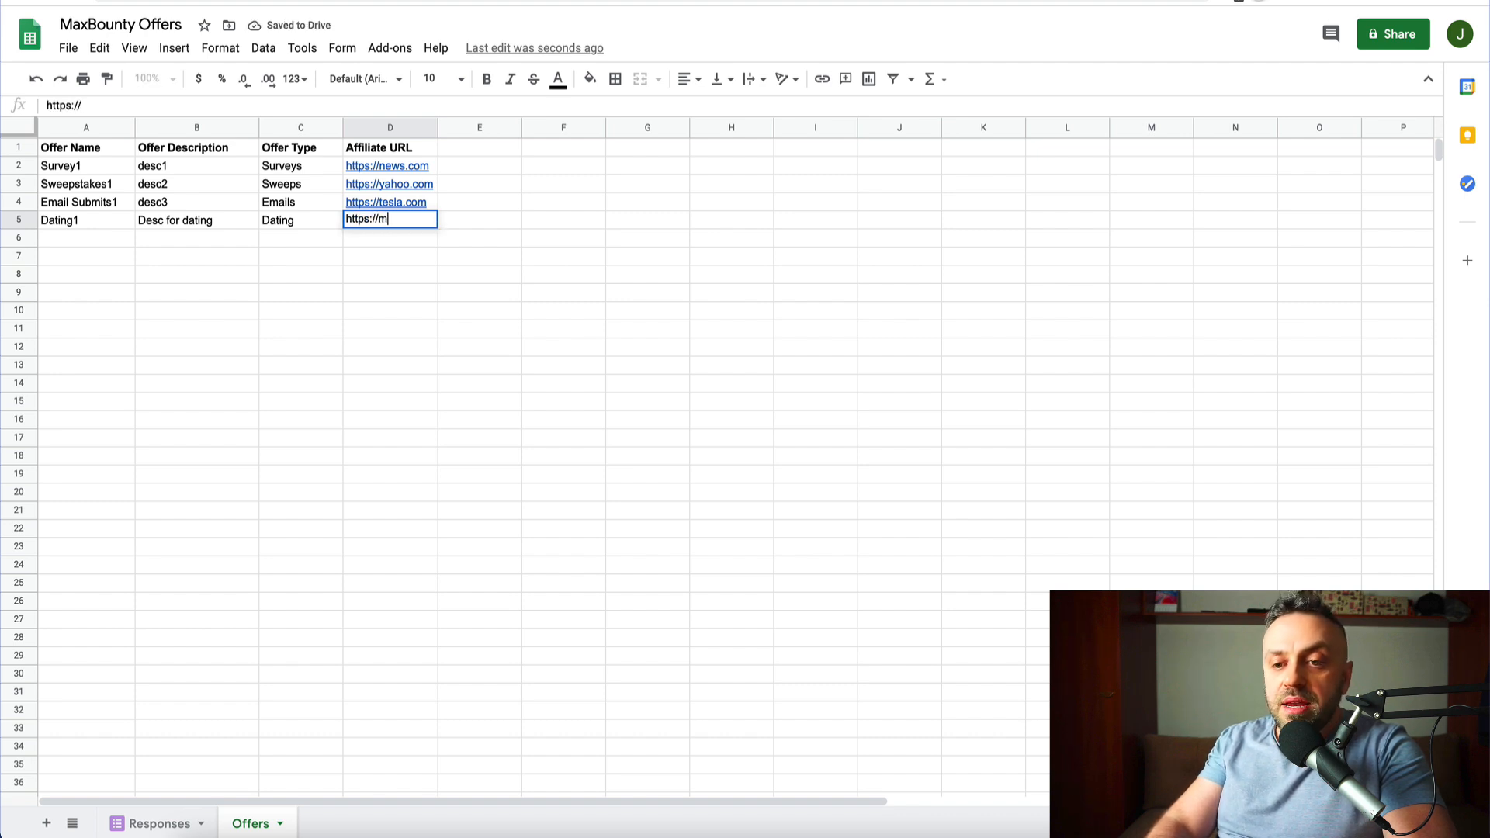
{"action": "type", "text": "baffiliate url"}
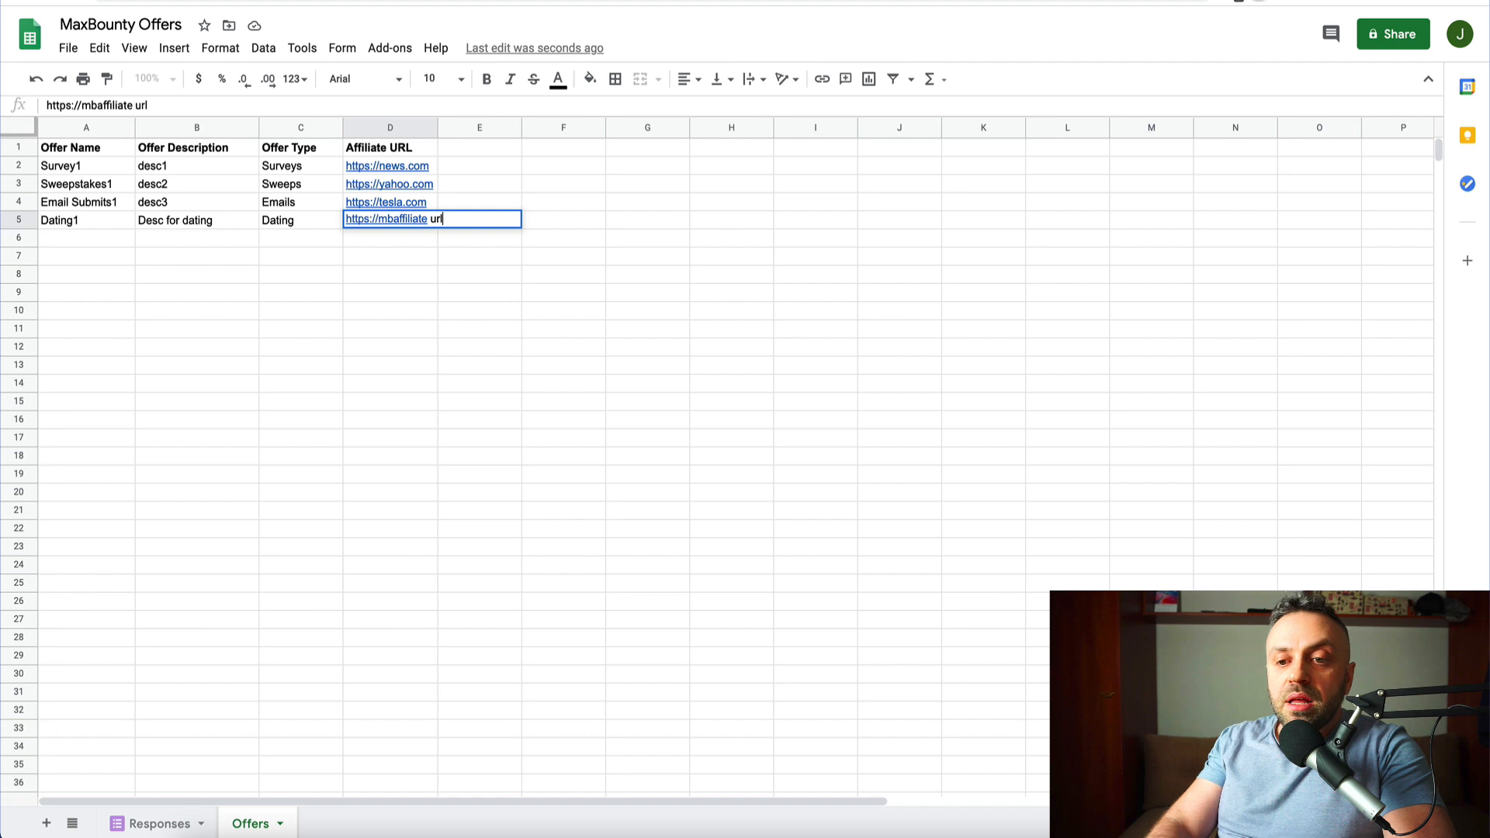
{"action": "key", "text": "Return"}
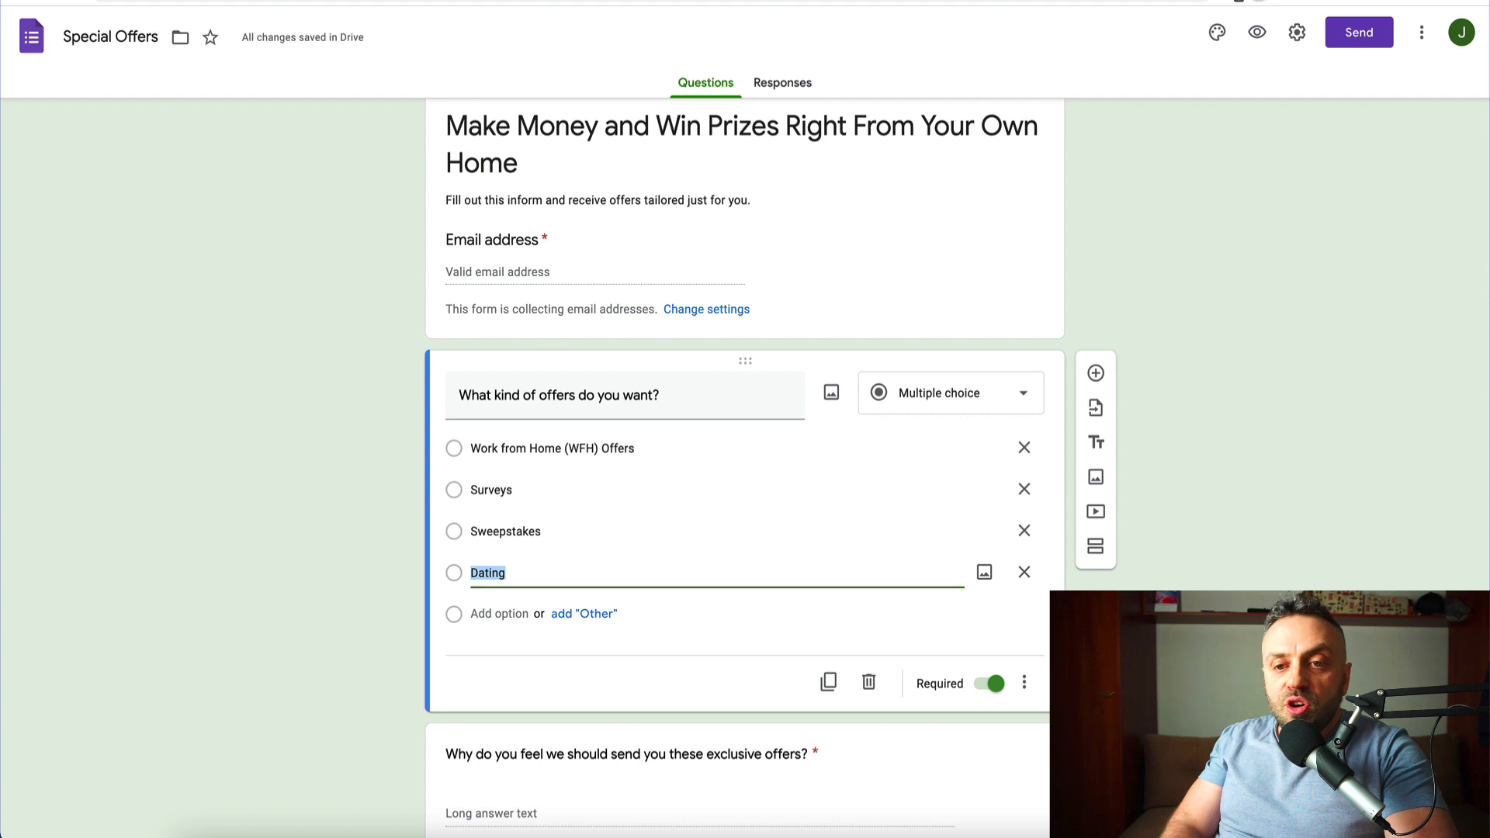
{"action": "left_click", "coordinate": [246, 147]}
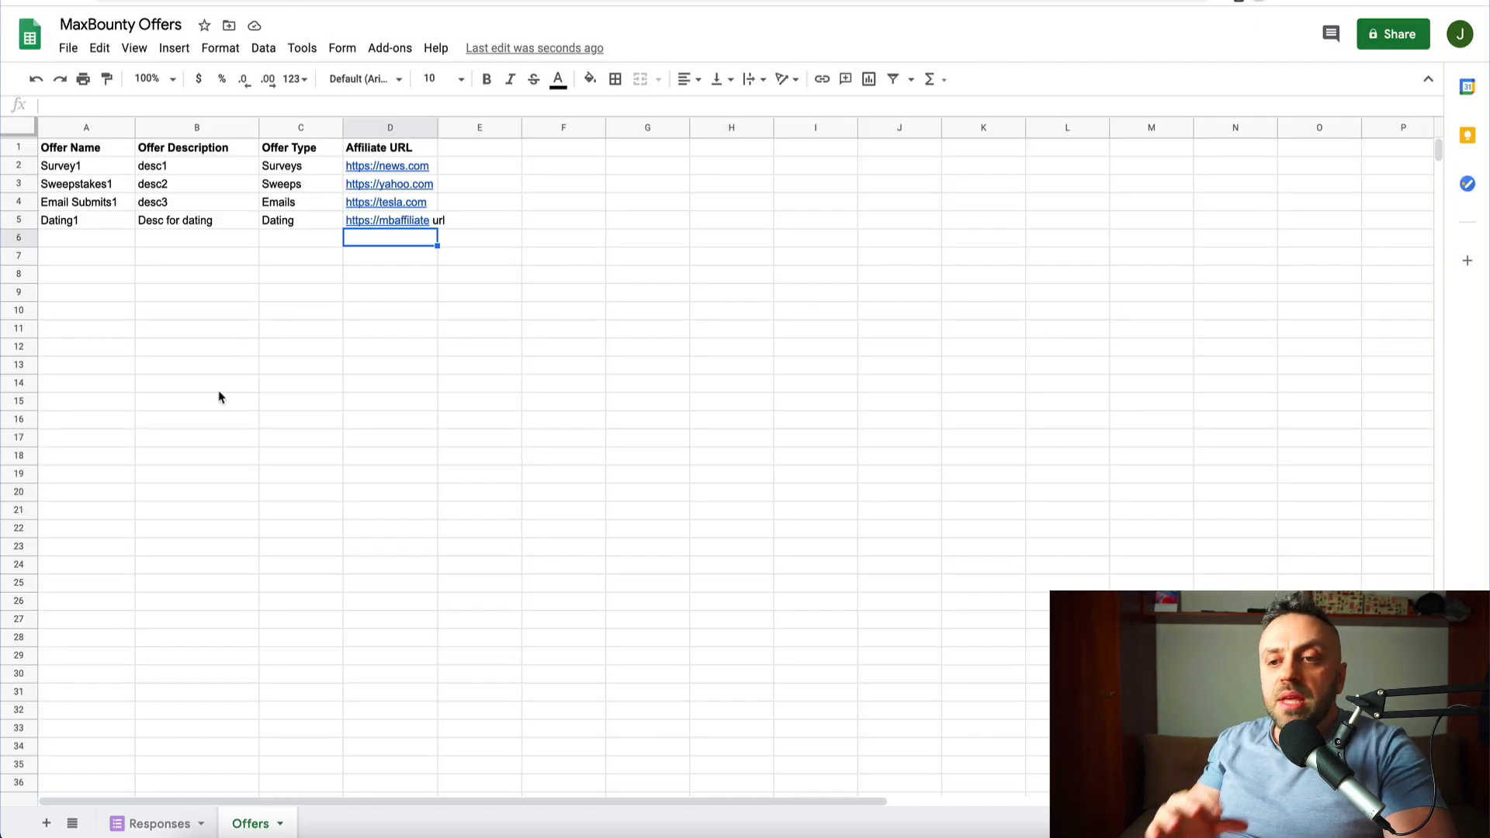